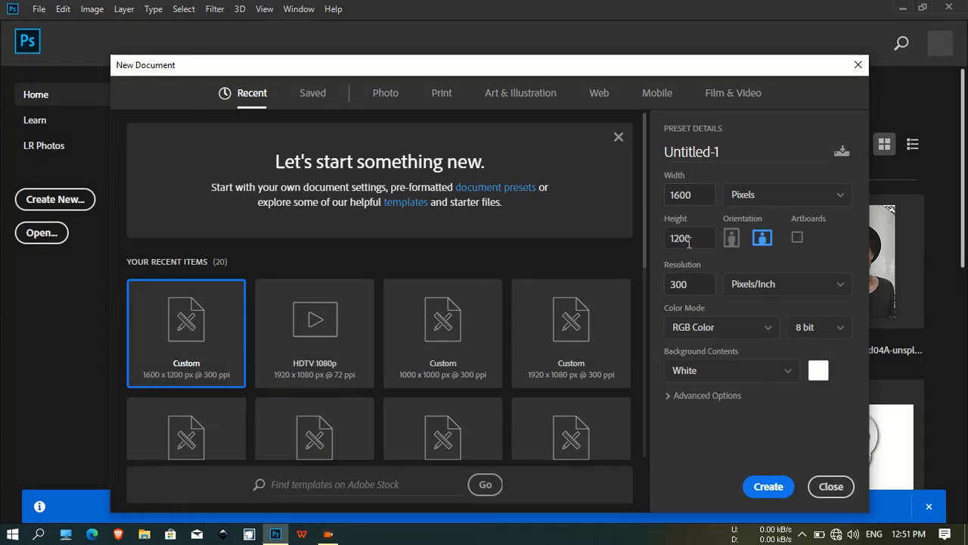
- Create a landscape document of 1600 × 1200 pixels at 300 pixels/inch in 8-bit RGB Color with a white background
{"action": "left_click", "coordinate": [764, 486]}
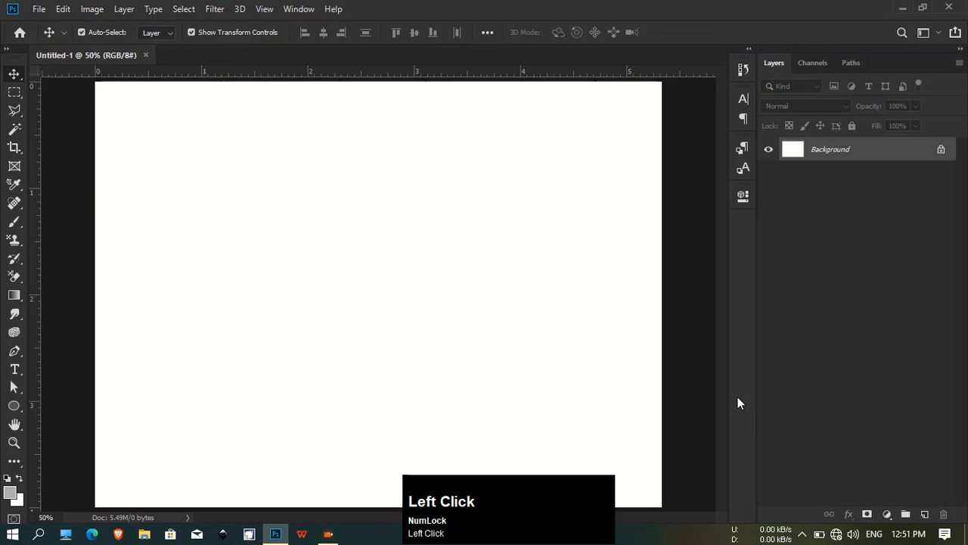
{"action": "left_click", "coordinate": [664, 520]}
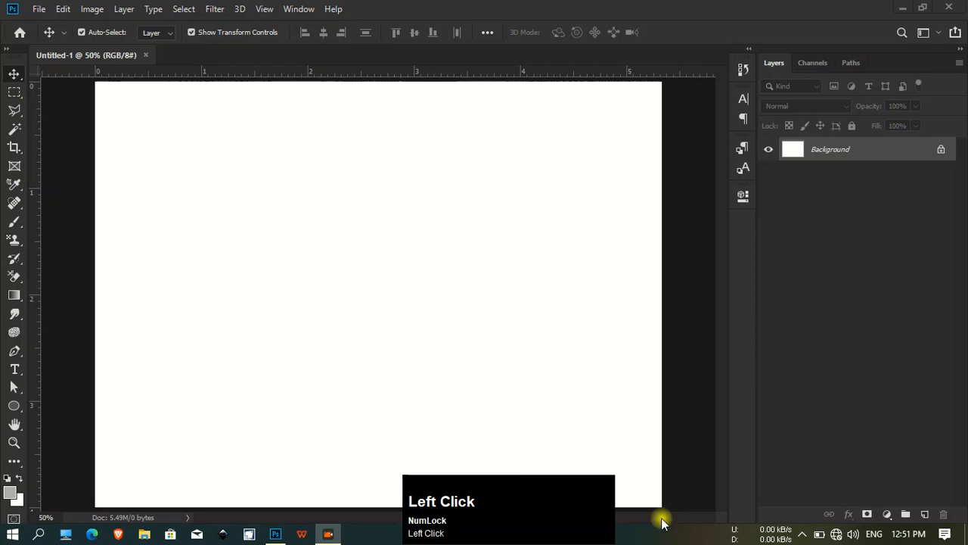
- Draw a flat light-grey ellipse about 570 × 50 px in the upper middle of the canvas
{"action": "left_click", "coordinate": [14, 409]}
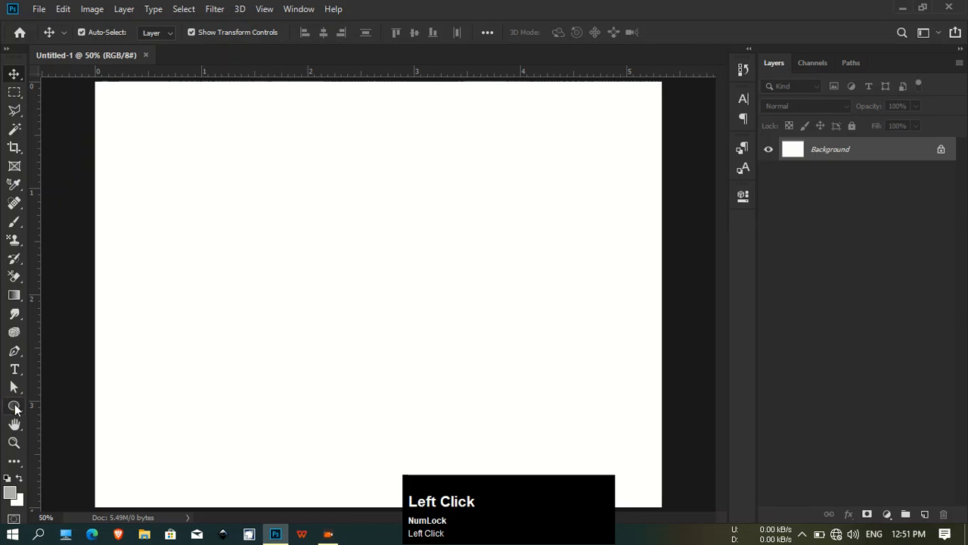
{"action": "left_click", "coordinate": [13, 405]}
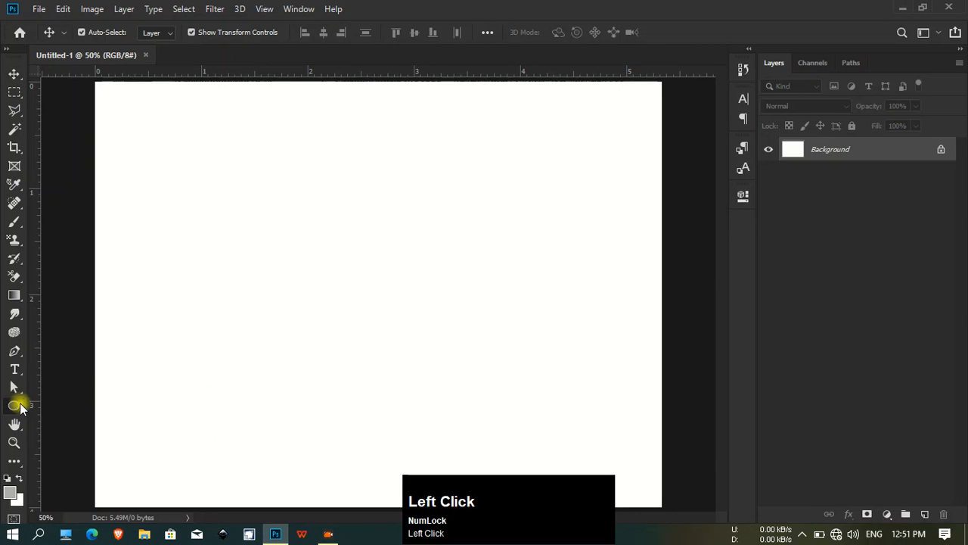
{"action": "left_click_drag", "start_coordinate": [271, 171], "coordinate": [471, 186]}
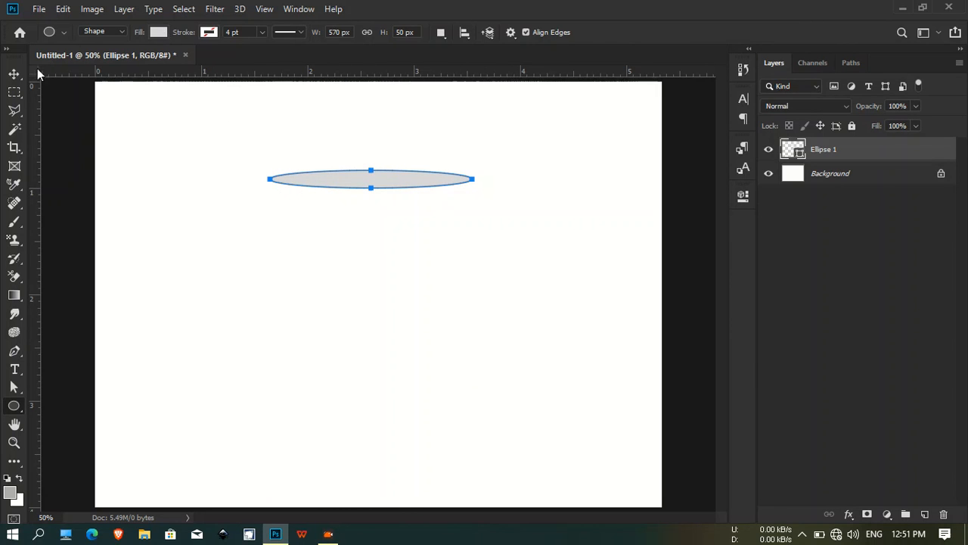
{"action": "left_click", "coordinate": [14, 73]}
{"action": "left_click", "coordinate": [177, 194]}
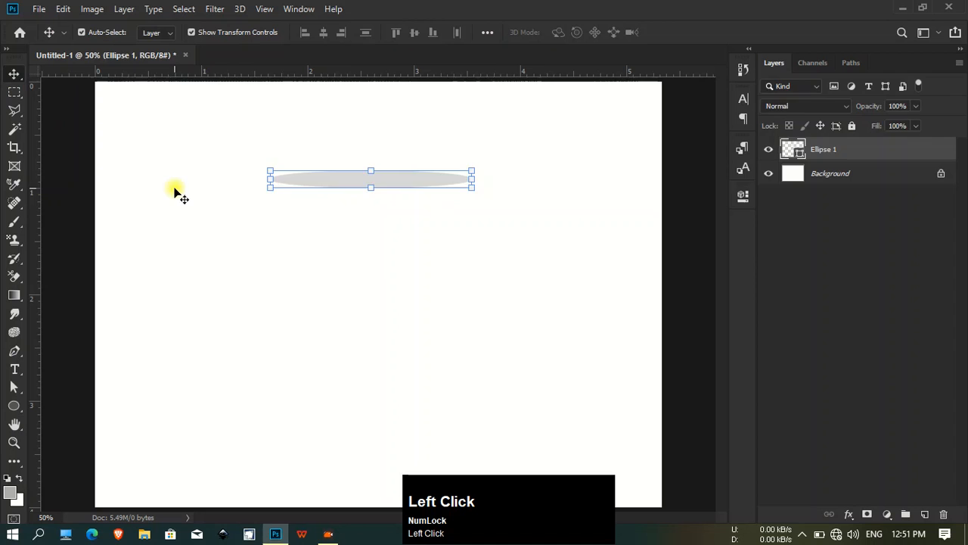
- Rename the ellipse's layer to "inner mouth"
{"action": "double_click", "coordinate": [829, 152]}
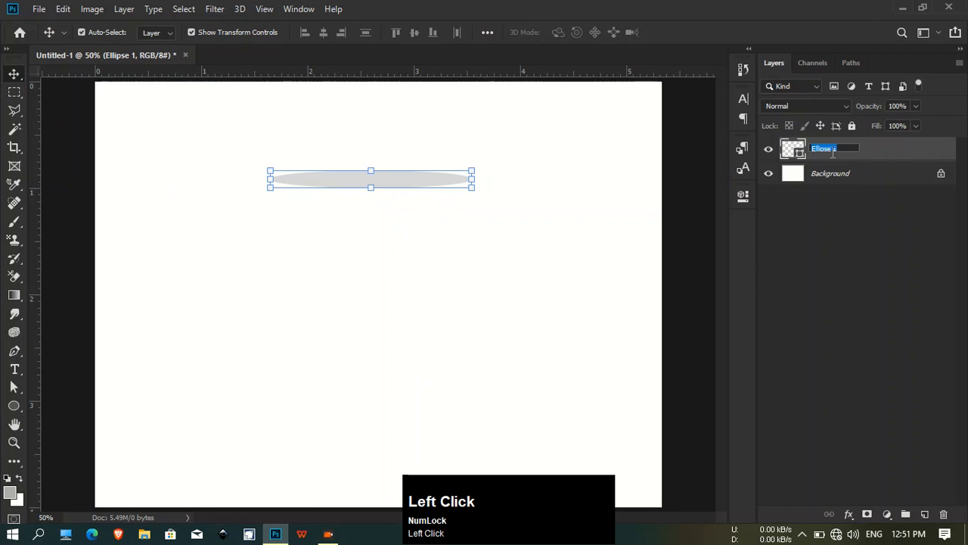
{"action": "key", "text": "BackSpace"}
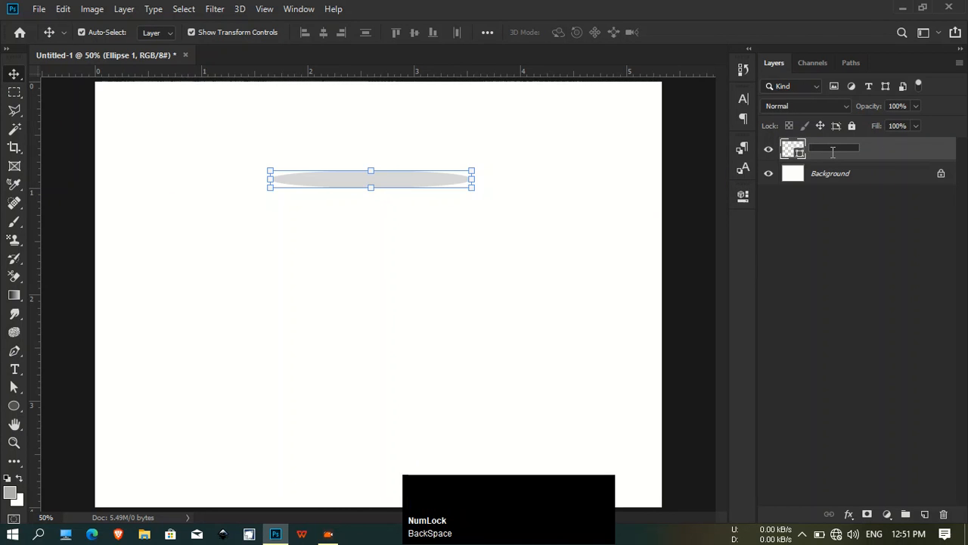
{"action": "type", "text": "inn"}
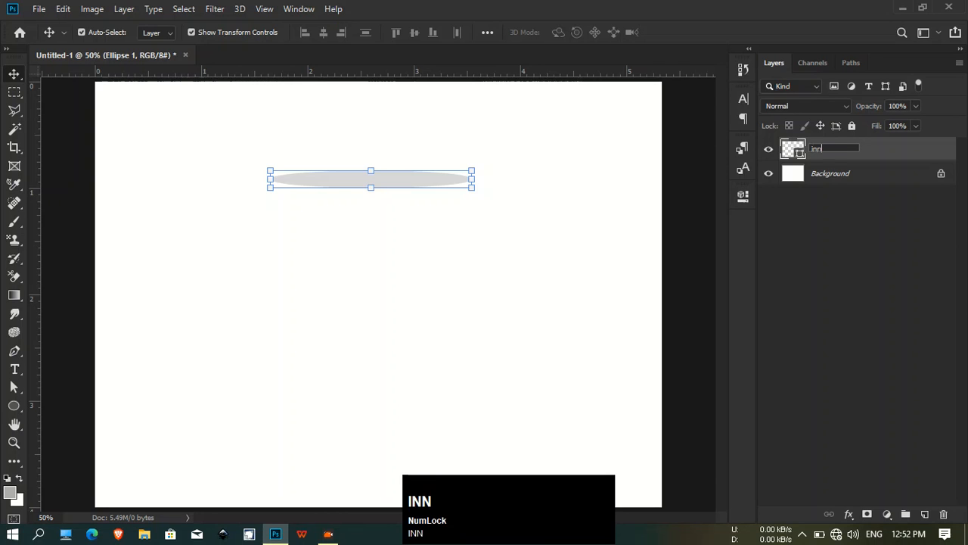
{"action": "type", "text": "er mouth"}
{"action": "key", "text": "Return"}
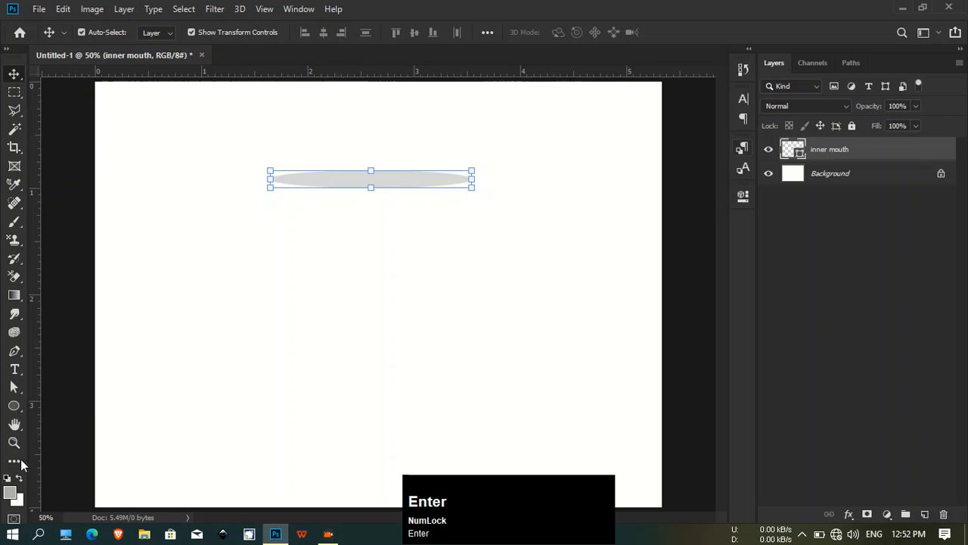
- Draw a second ellipse about 690 × 114 px around the inner mouth, filled with a lighter grey
{"action": "left_click", "coordinate": [14, 405]}
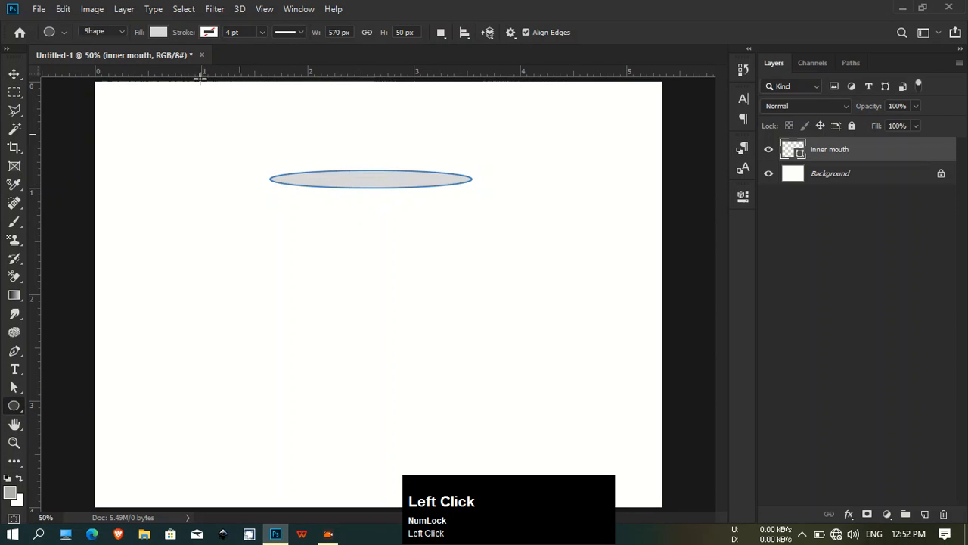
{"action": "key", "text": "v"}
{"action": "left_click", "coordinate": [148, 131]}
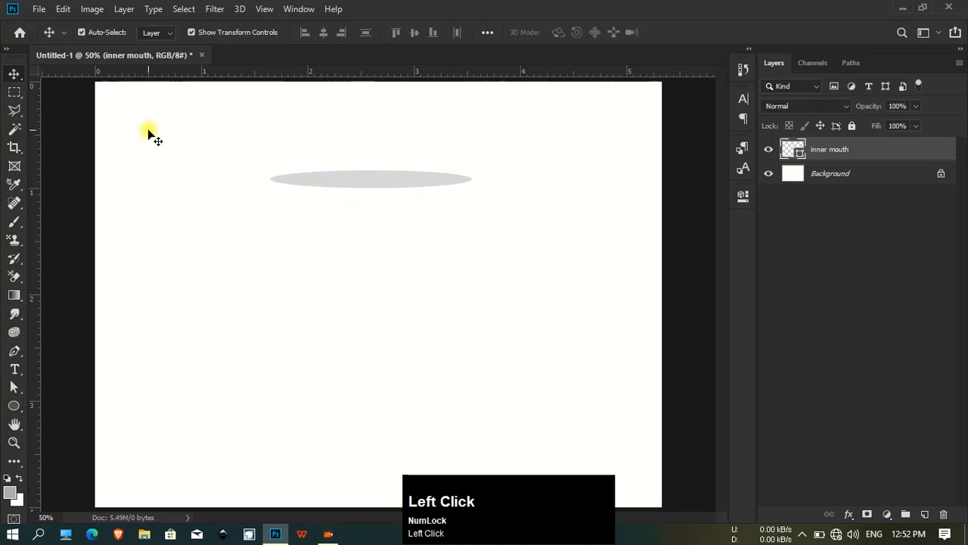
{"action": "left_click", "coordinate": [14, 405]}
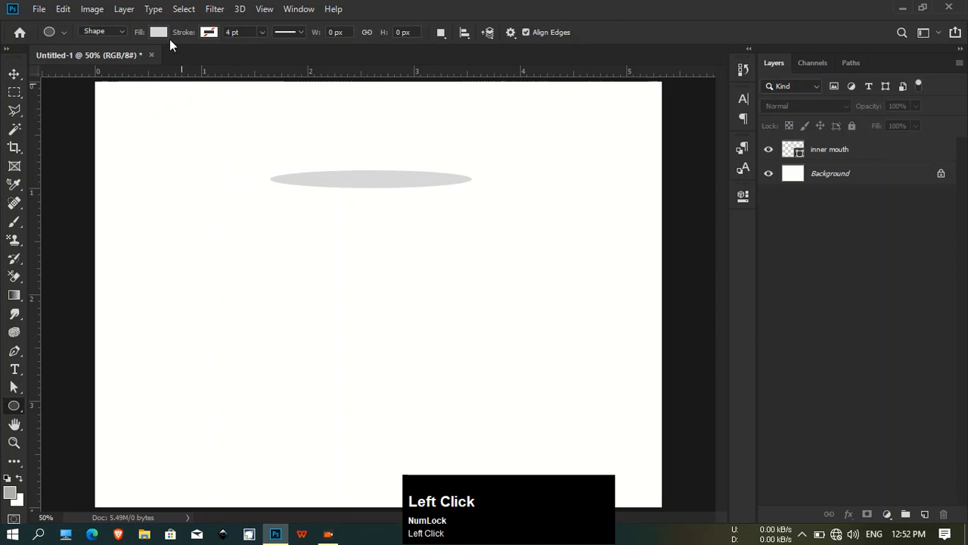
{"action": "left_click", "coordinate": [158, 32]}
{"action": "left_click", "coordinate": [178, 122]}
{"action": "left_click", "coordinate": [350, 117]}
{"action": "mouse_move", "coordinate": [246, 160]}
{"action": "left_mouse_down"}
{"action": "mouse_move", "coordinate": [304, 189]}
{"action": "mouse_move", "coordinate": [493, 198]}
{"action": "left_mouse_up"}
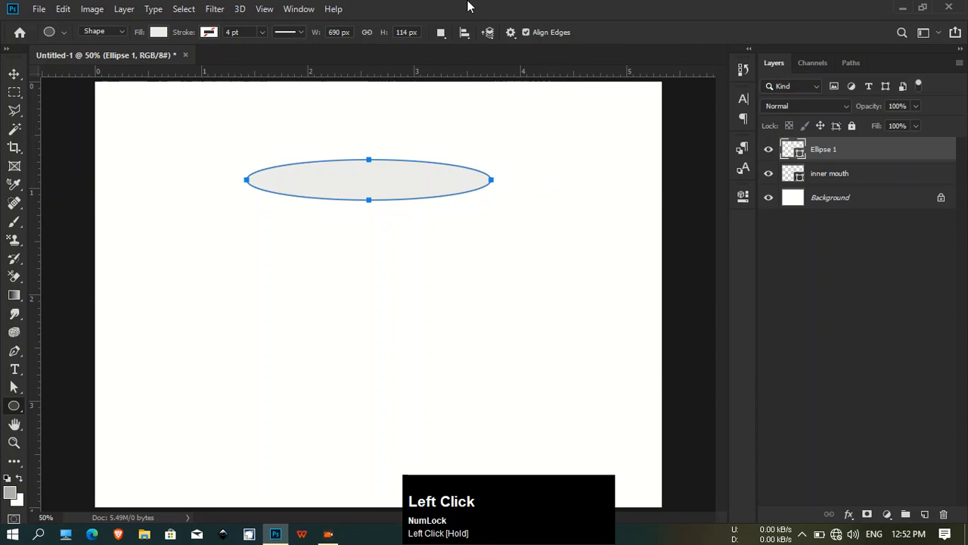
- Move the larger ellipse's layer below inner mouth and rename it "Outer mouth"
{"action": "left_click", "coordinate": [14, 73]}
{"action": "left_click_drag", "start_coordinate": [843, 151], "coordinate": [841, 189]}
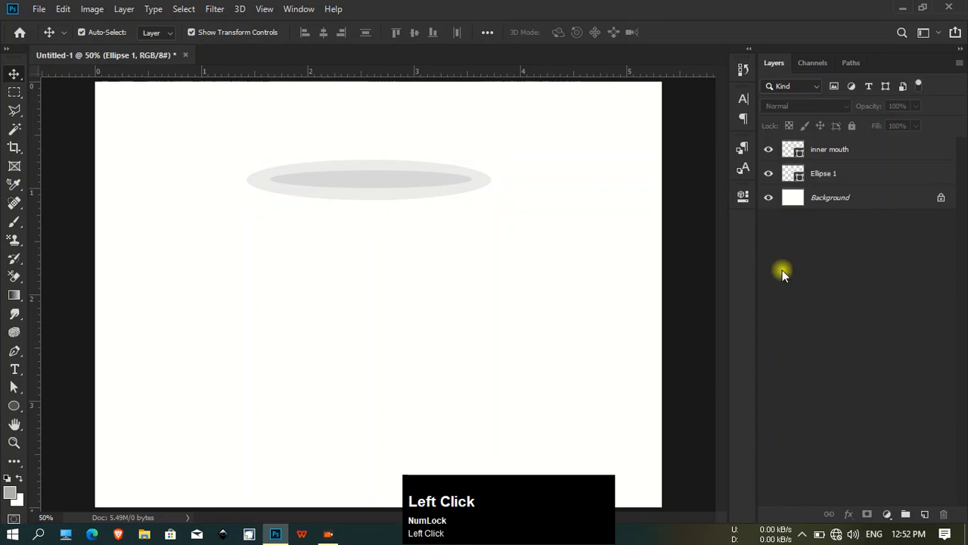
{"action": "double_click", "coordinate": [828, 174]}
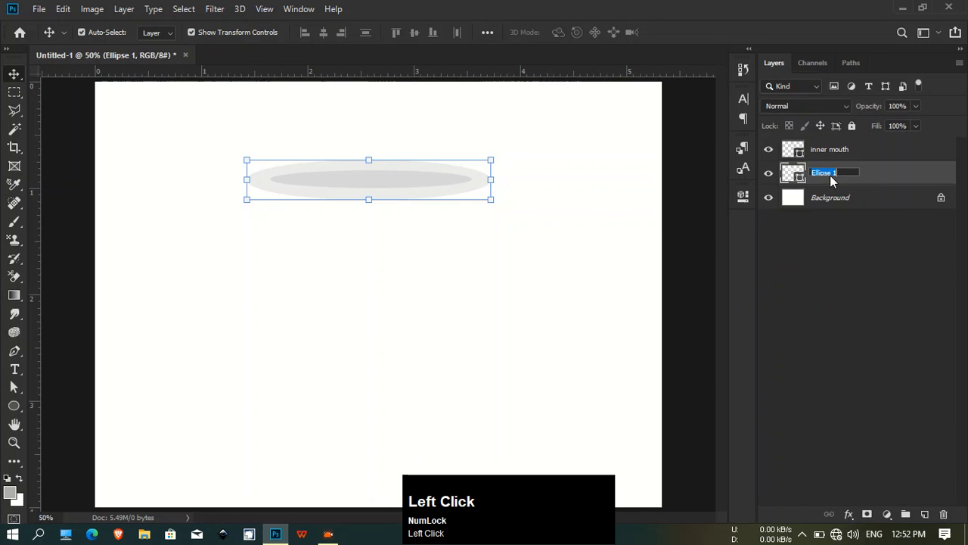
{"action": "key", "text": "BackSpace"}
{"action": "type", "text": "Outer mou"}
{"action": "key", "text": "Return"}
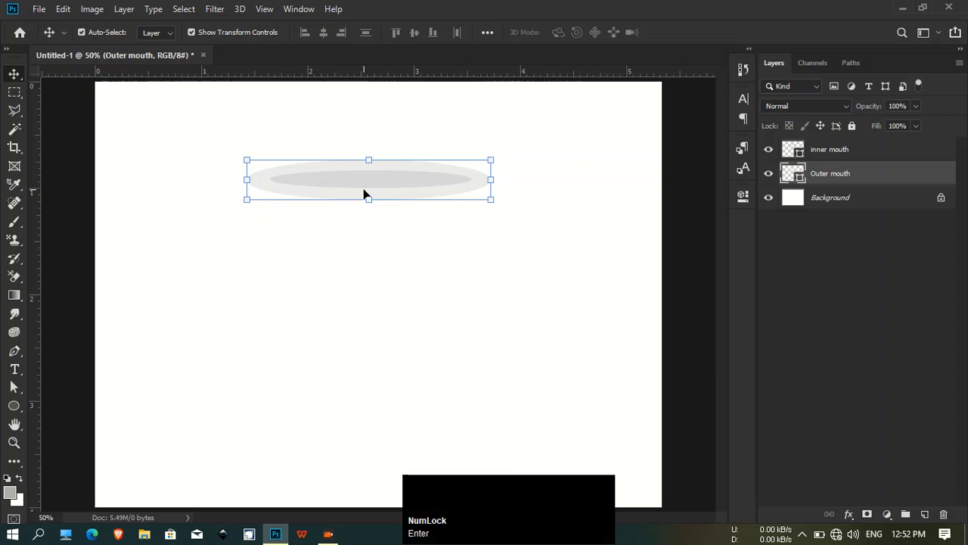
- Enlarge the inner mouth ellipse on all four sides, leaving only a thin rim of the outer mouth around it
{"action": "scroll", "coordinate": [362, 195], "scroll_direction": "up", "scroll_amount": 3, "text": "alt"}
{"action": "scroll", "coordinate": [363, 195], "scroll_direction": "up", "scroll_amount": 1, "text": "alt"}
{"action": "left_click", "coordinate": [361, 167]}
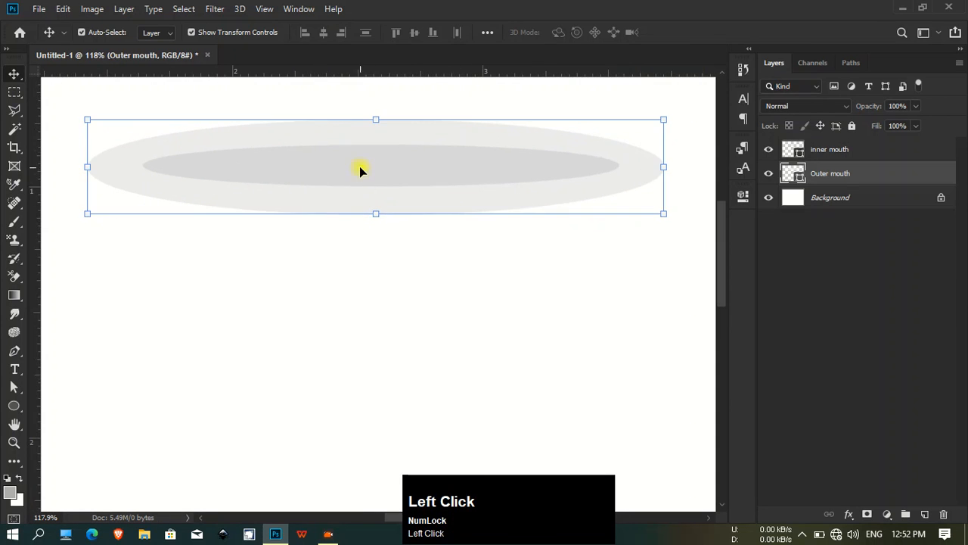
{"action": "left_click_drag", "start_coordinate": [378, 139], "coordinate": [379, 131]}
{"action": "left_click_drag", "start_coordinate": [381, 190], "coordinate": [380, 204]}
{"action": "left_click_drag", "start_coordinate": [621, 166], "coordinate": [645, 166]}
{"action": "left_click_drag", "start_coordinate": [145, 167], "coordinate": [101, 166]}
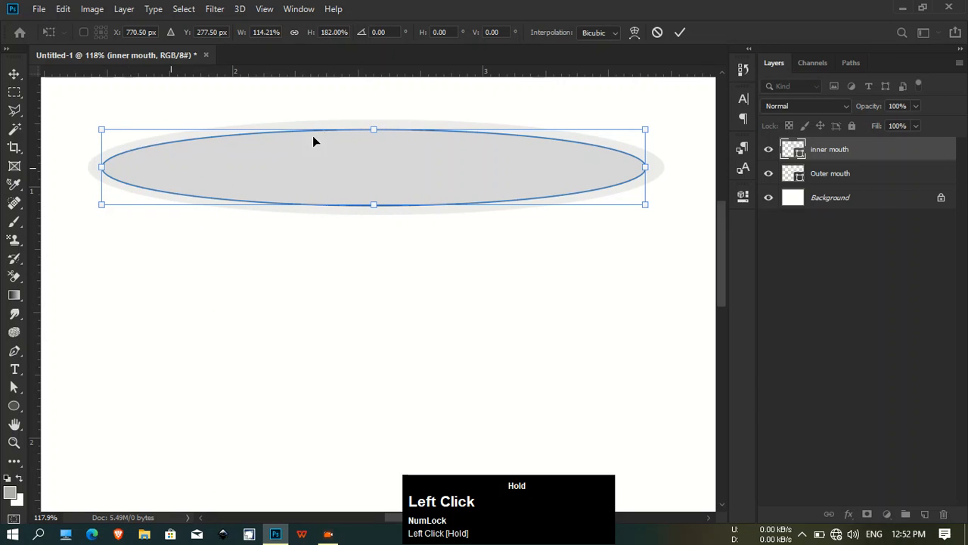
{"action": "left_click_drag", "start_coordinate": [374, 130], "coordinate": [374, 126]}
{"action": "left_click_drag", "start_coordinate": [374, 204], "coordinate": [373, 206]}
{"action": "left_click", "coordinate": [680, 31]}
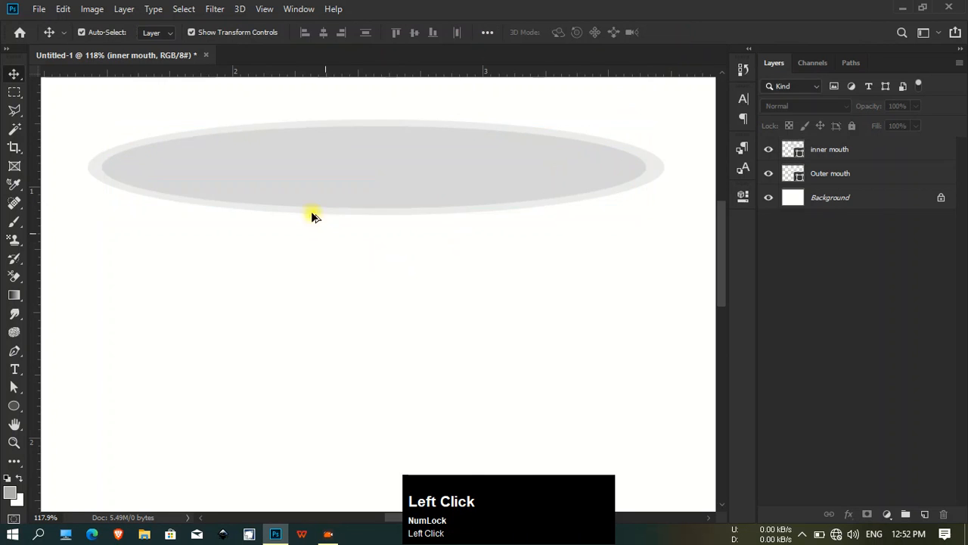
- Draw a light-grey rectangle about 687 × 690 px below the mouth ellipses, matching their width, as the cup's body
{"action": "scroll", "coordinate": [367, 185], "scroll_direction": "down", "scroll_amount": 4}
{"action": "scroll", "coordinate": [368, 198], "scroll_direction": "down", "scroll_amount": 2}
{"action": "left_click", "coordinate": [292, 302], "text": "alt"}
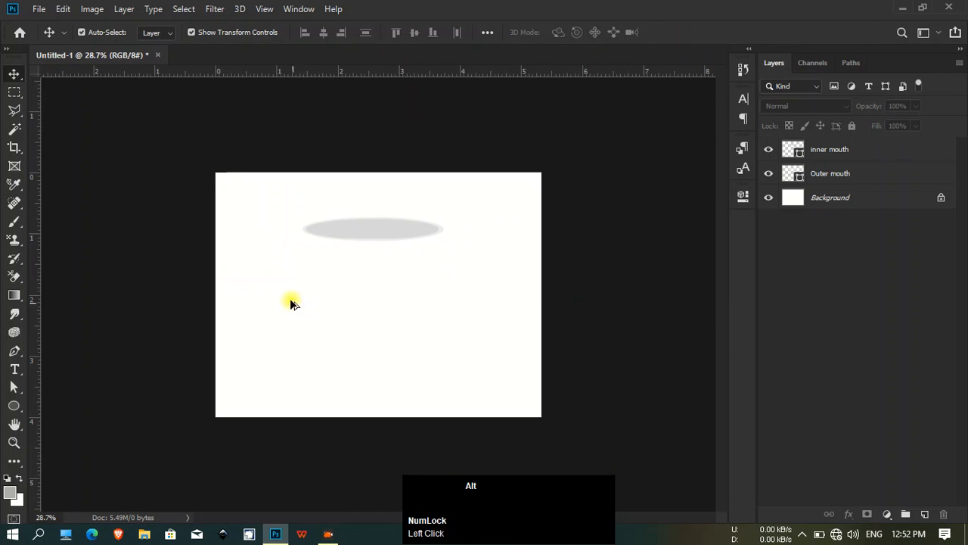
{"action": "scroll", "coordinate": [312, 291], "scroll_direction": "up", "scroll_amount": 4}
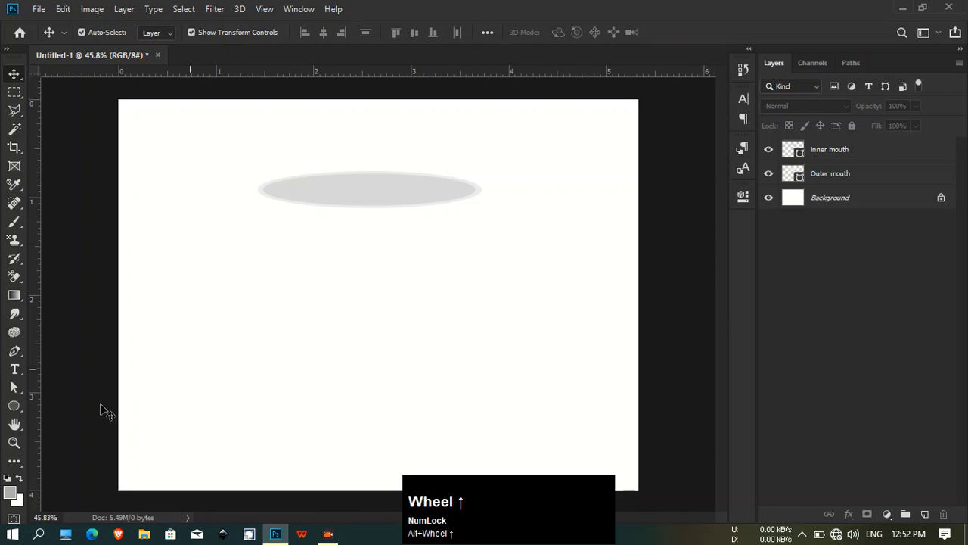
{"action": "left_click", "coordinate": [14, 407]}
{"action": "right_click", "coordinate": [14, 408]}
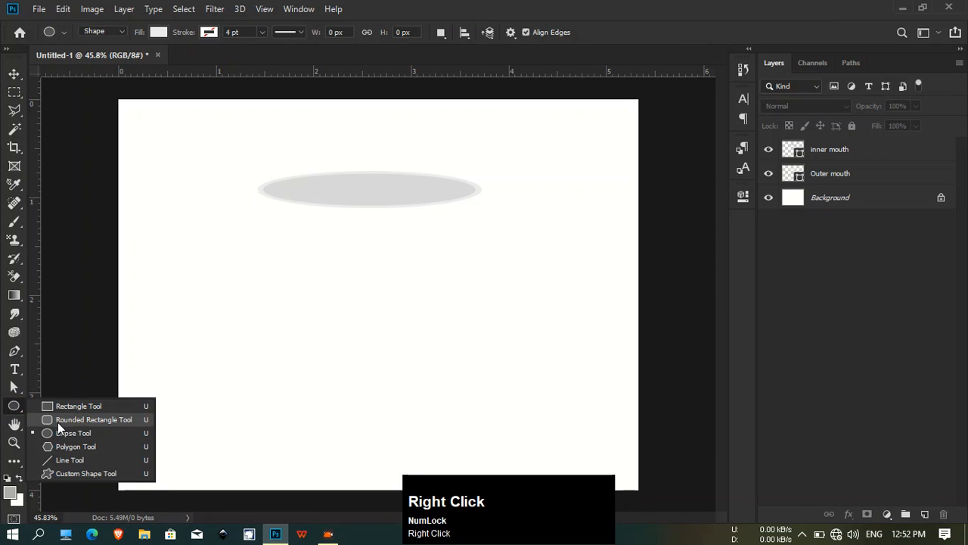
{"action": "left_click", "coordinate": [62, 407]}
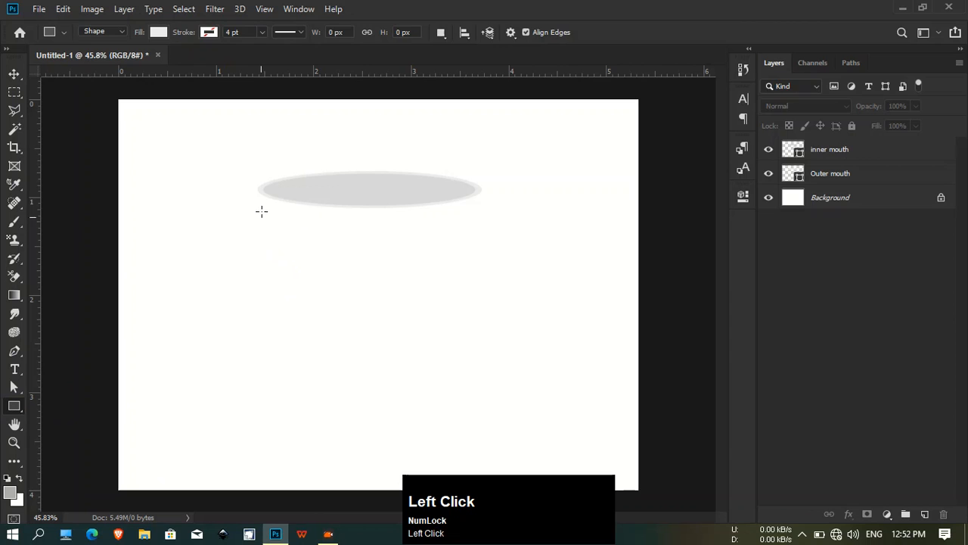
{"action": "left_click_drag", "start_coordinate": [258, 204], "coordinate": [480, 427]}
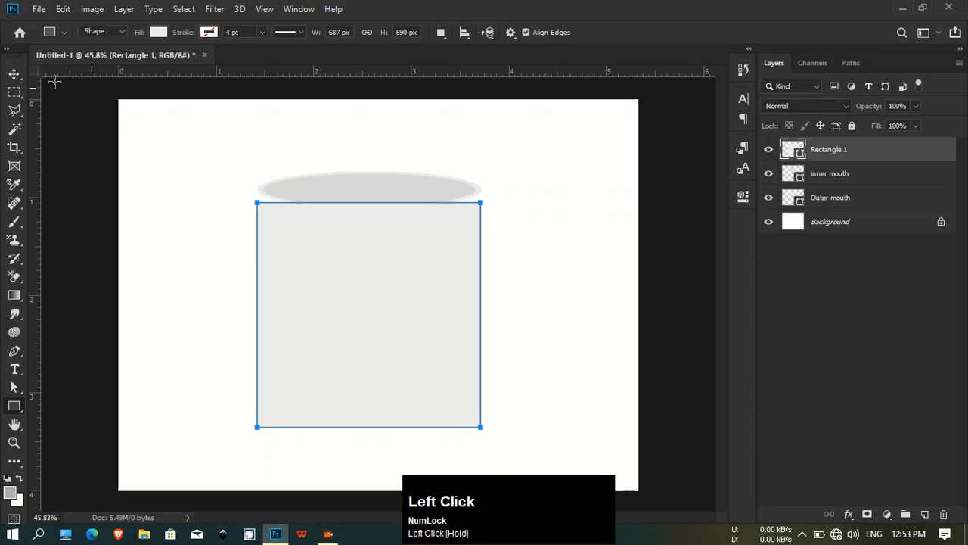
{"action": "left_click", "coordinate": [14, 73]}
{"action": "left_click", "coordinate": [205, 245]}
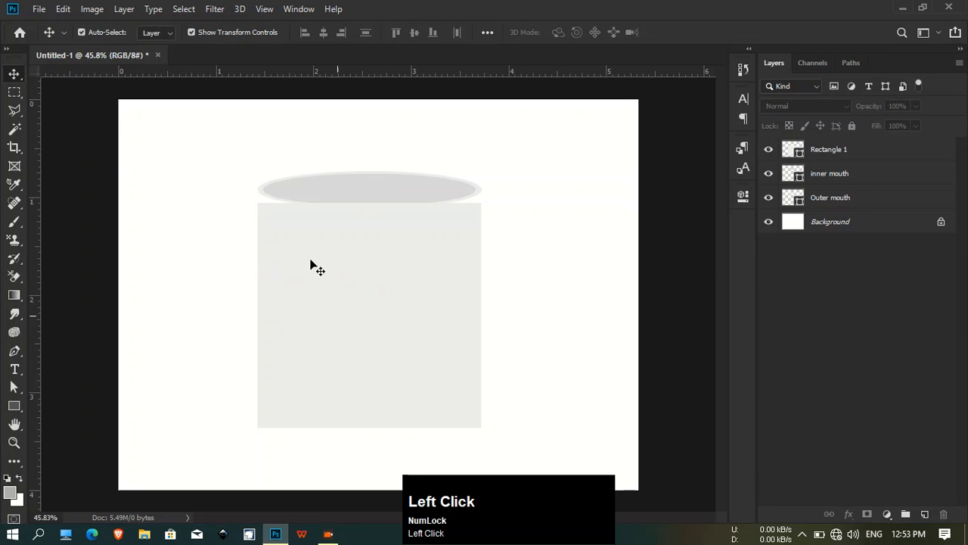
- Unlink the rectangle's corner radii and round both bottom corners to 150 px
{"action": "left_click", "coordinate": [354, 339]}
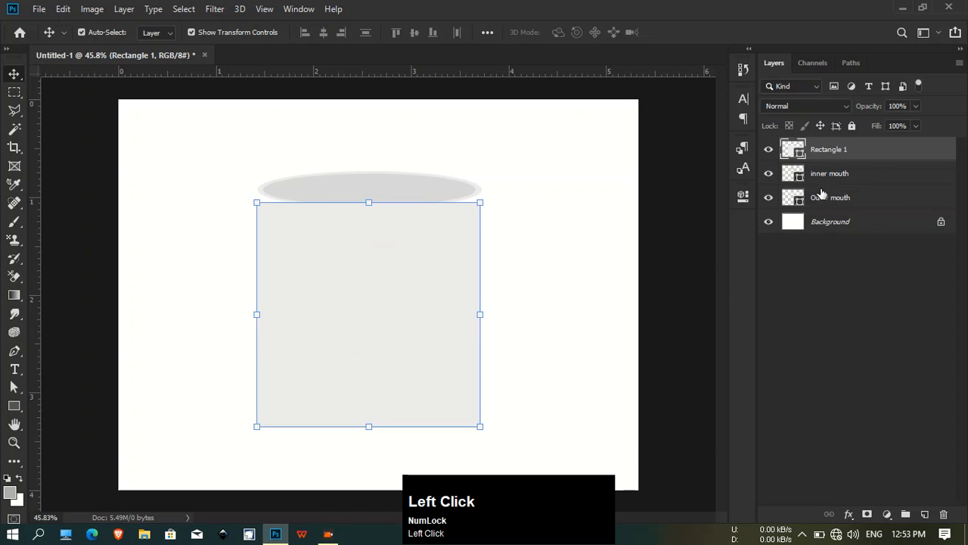
{"action": "left_click", "coordinate": [742, 196]}
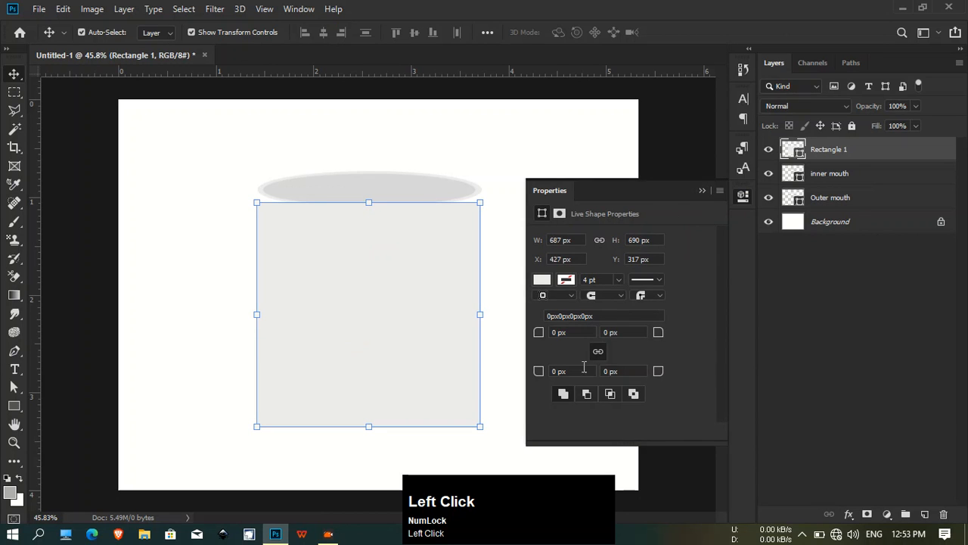
{"action": "left_click", "coordinate": [597, 353]}
{"action": "left_click", "coordinate": [552, 371]}
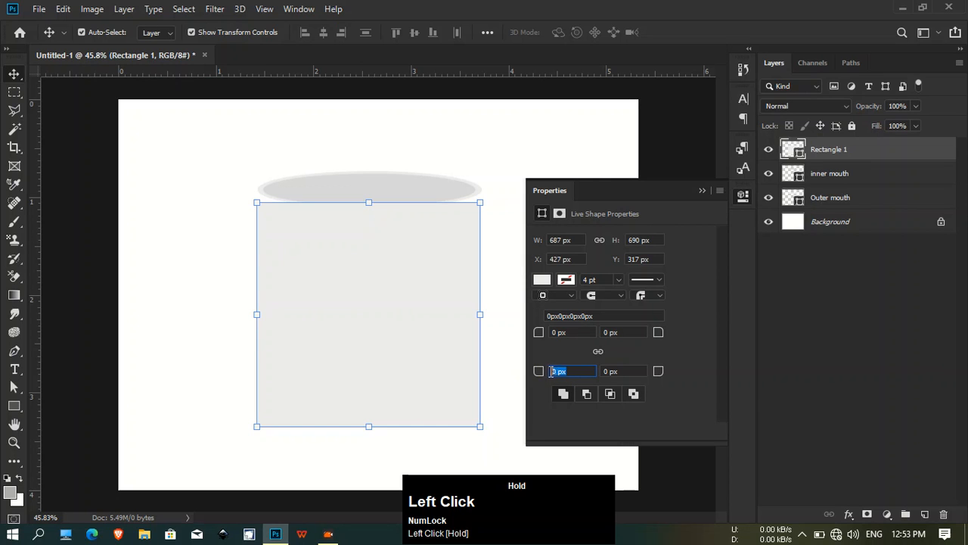
{"action": "type", "text": "50"}
{"action": "left_click", "coordinate": [543, 372]}
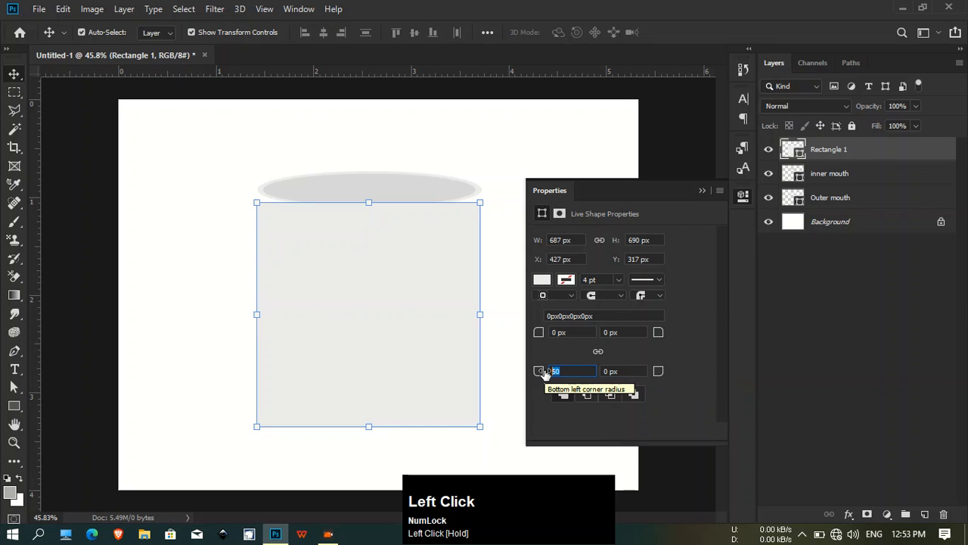
{"action": "type", "text": "150"}
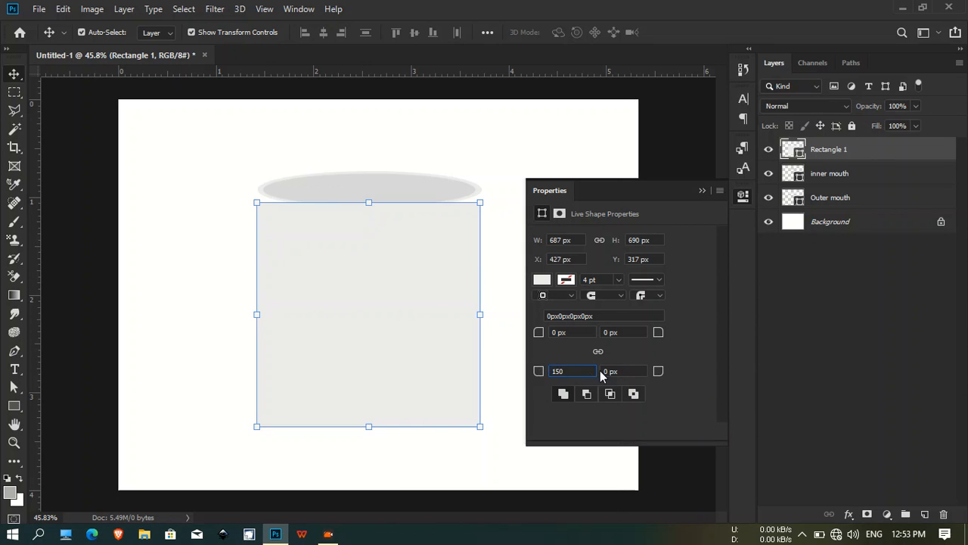
{"action": "left_click", "coordinate": [619, 370]}
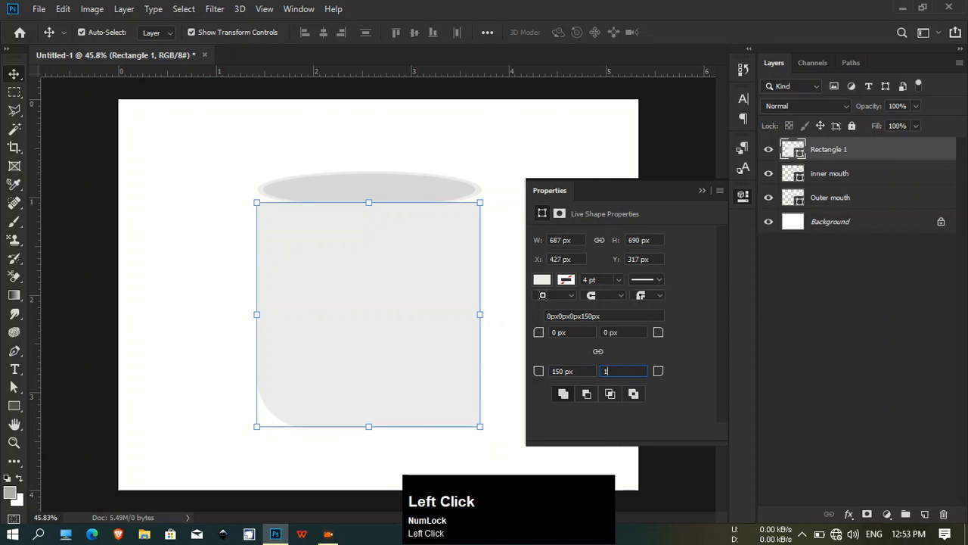
{"action": "key", "text": "Return"}
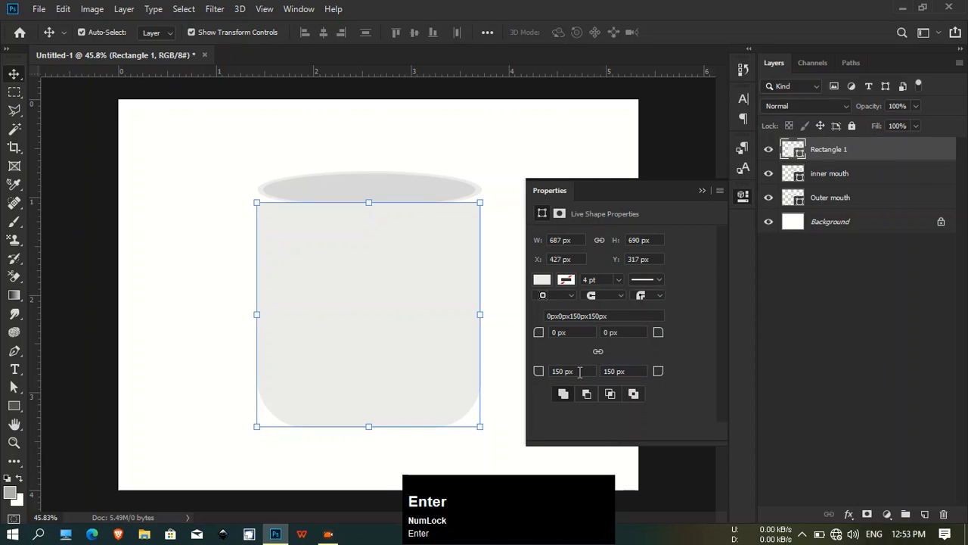
{"action": "left_click", "coordinate": [702, 190]}
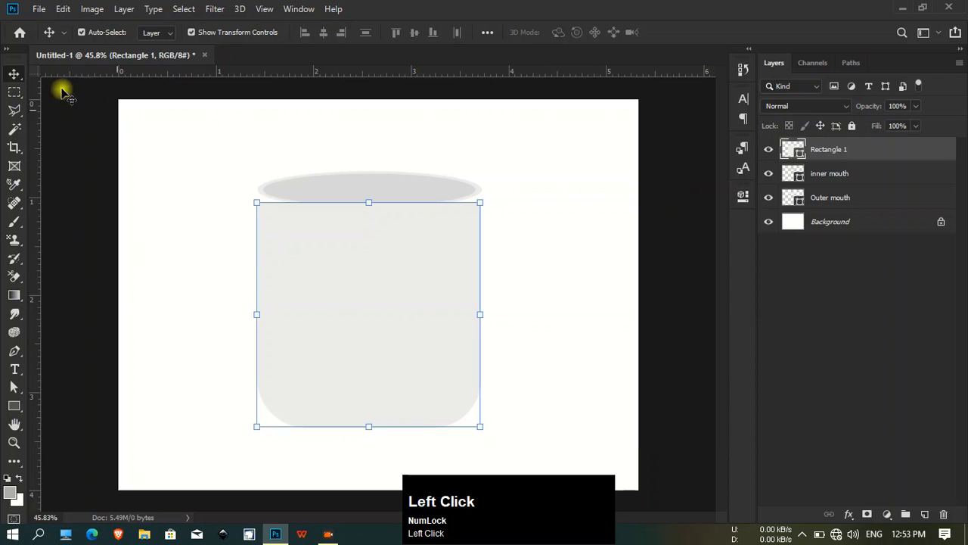
{"action": "left_click", "coordinate": [277, 340]}
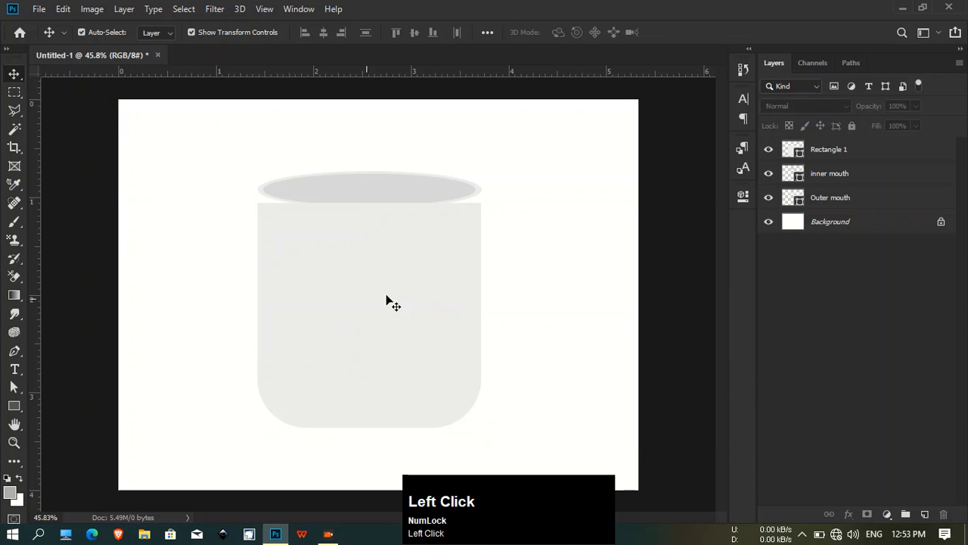
- Move the cup's rectangle layer below Outer mouth and rename it "Cup Body'"
{"action": "left_click_drag", "start_coordinate": [824, 148], "coordinate": [832, 207]}
{"action": "double_click", "coordinate": [846, 198]}
{"action": "key", "text": "BackSpace"}
{"action": "type", "text": "Cup Body'"}
{"action": "key", "text": "Return"}
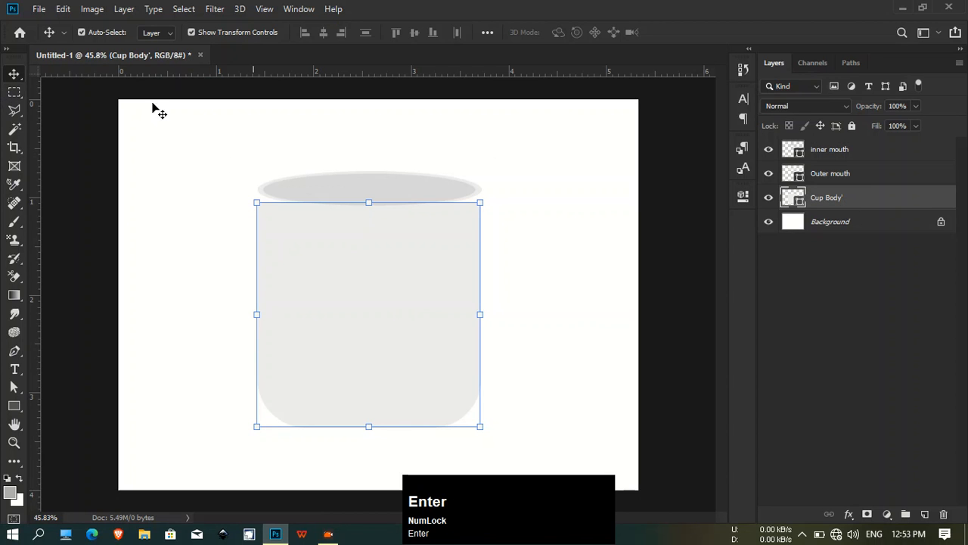
- Move the cup body up so its top edge meets the widest points of the outer mouth ellipse
{"action": "left_click", "coordinate": [109, 203]}
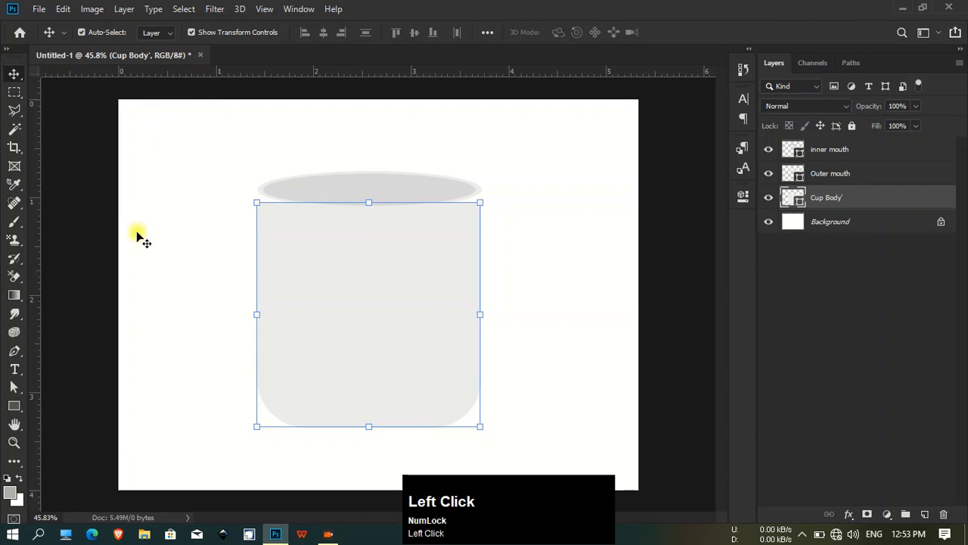
{"action": "left_click_drag", "start_coordinate": [323, 283], "coordinate": [328, 273]}
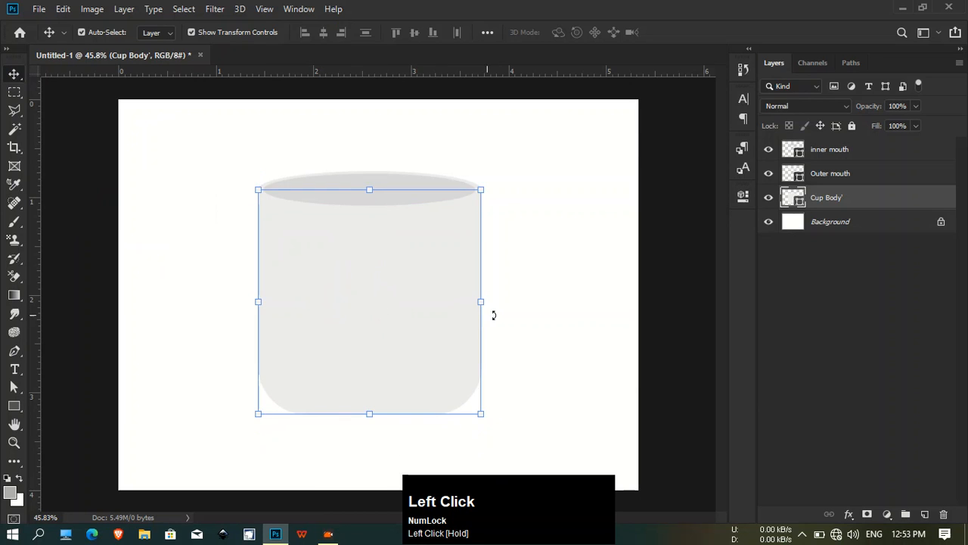
{"action": "left_click", "coordinate": [548, 318]}
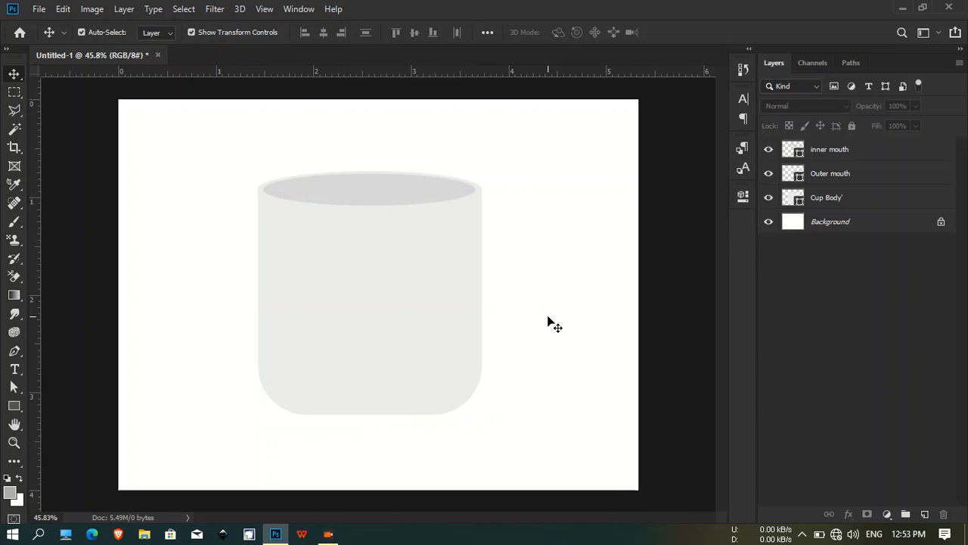
- Move the two mouth ellipses and the cup body together toward the left side of the canvas, keeping their height
{"action": "left_click", "coordinate": [217, 171]}
{"action": "left_click_drag", "start_coordinate": [217, 136], "coordinate": [541, 385]}
{"action": "left_click_drag", "start_coordinate": [369, 300], "coordinate": [320, 300]}
{"action": "left_click", "coordinate": [595, 327]}
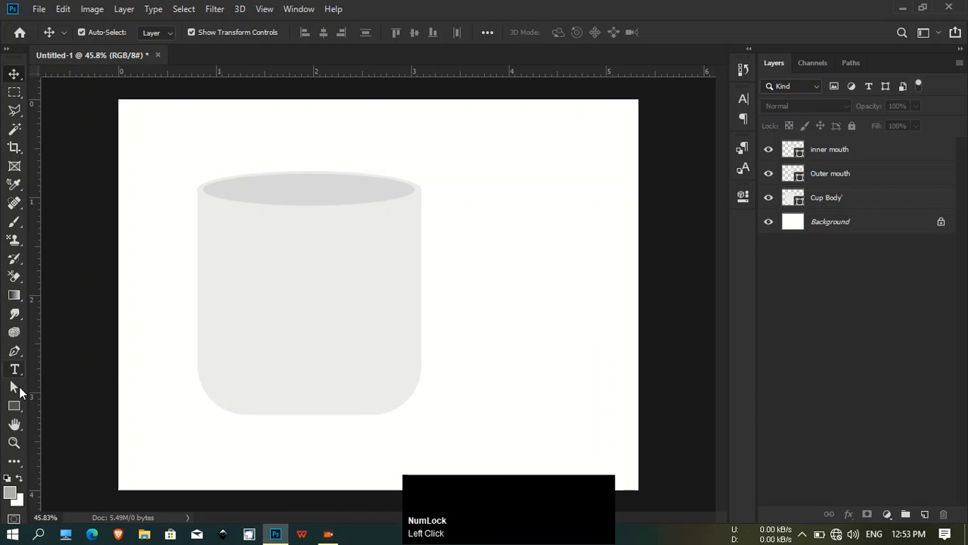
- Draw a light-grey rectangle about 382 × 345 px overlapping the cup body's right edge, and shift it slightly right as the handle
{"action": "left_click", "coordinate": [14, 407]}
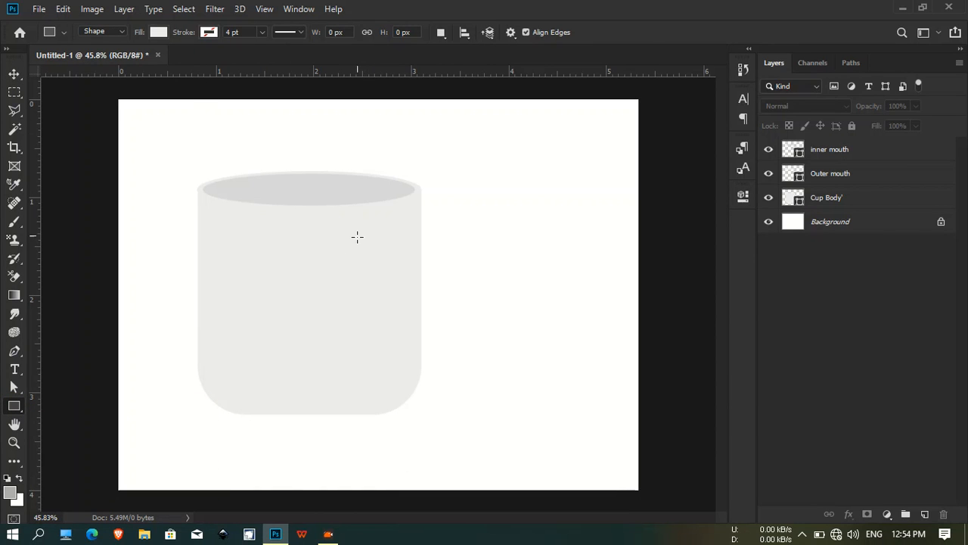
{"action": "left_click_drag", "start_coordinate": [359, 235], "coordinate": [482, 348]}
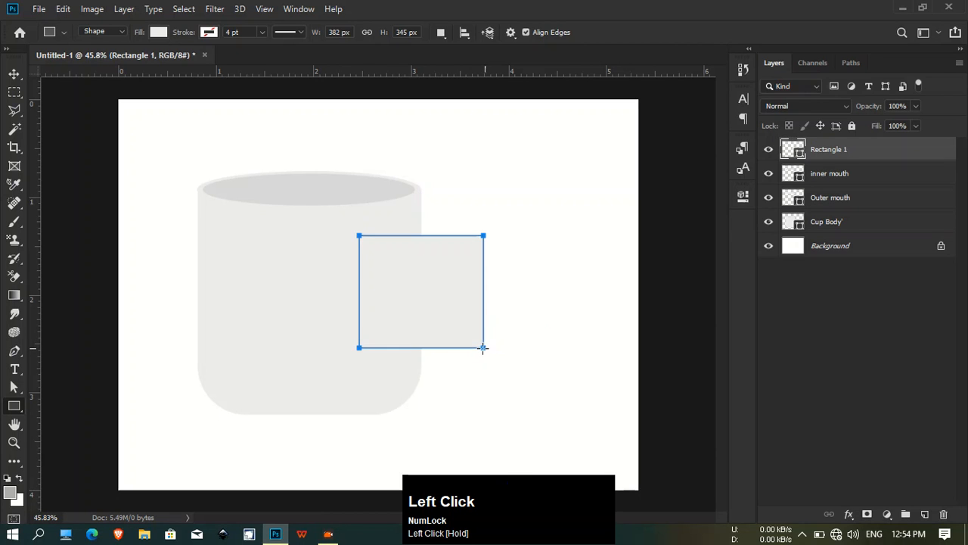
{"action": "left_click", "coordinate": [15, 74]}
{"action": "left_click_drag", "start_coordinate": [385, 282], "coordinate": [395, 289]}
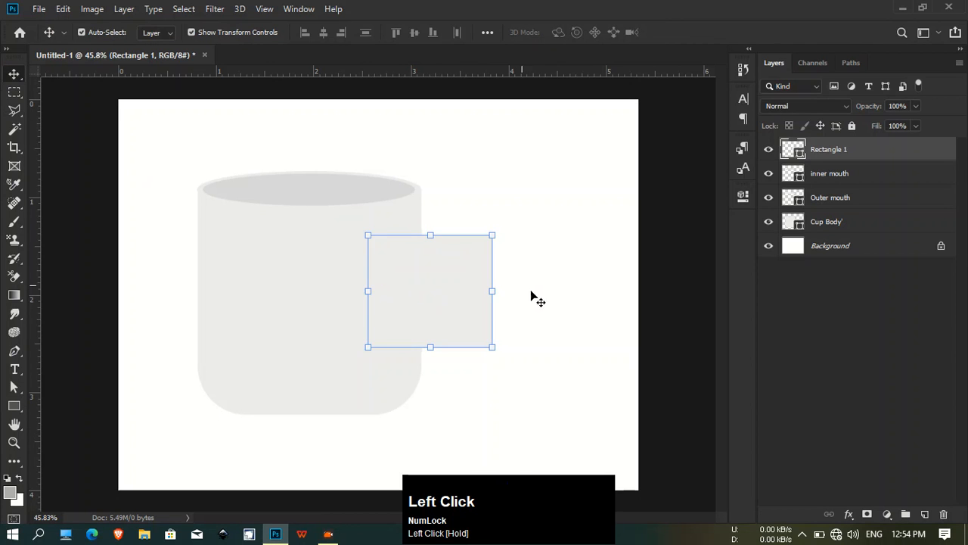
- Give the handle rectangle a light-grey stroke and remove its fill
{"action": "left_click", "coordinate": [12, 407]}
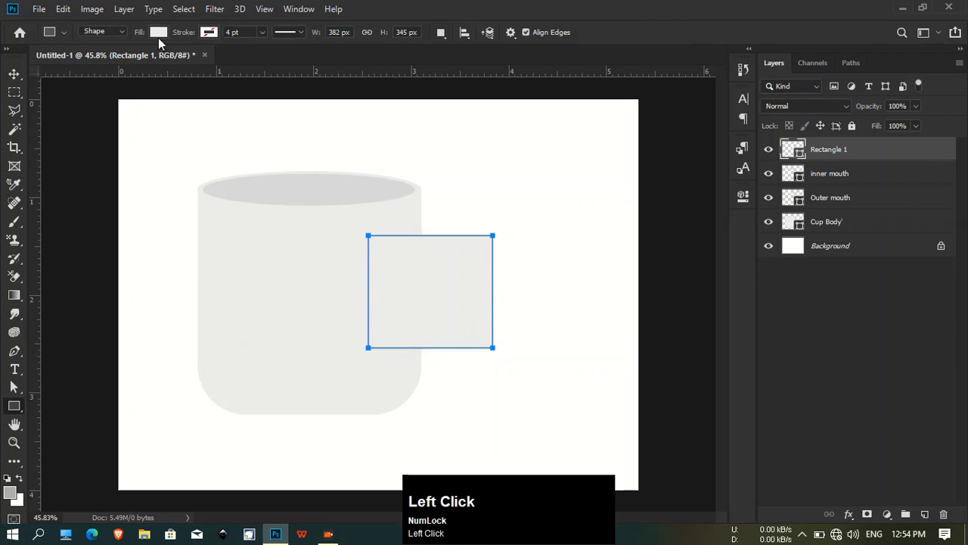
{"action": "left_click", "coordinate": [210, 33]}
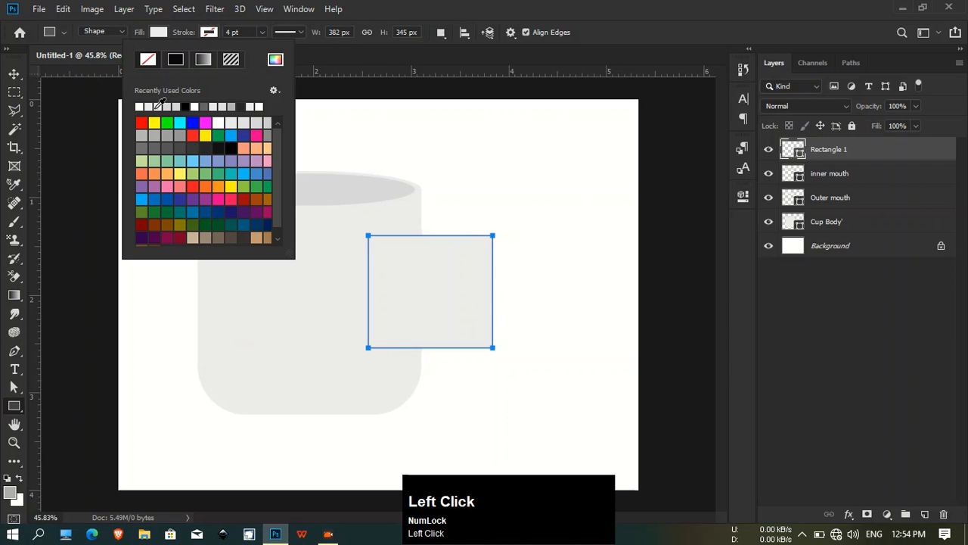
{"action": "left_click", "coordinate": [151, 107]}
{"action": "left_click", "coordinate": [159, 32]}
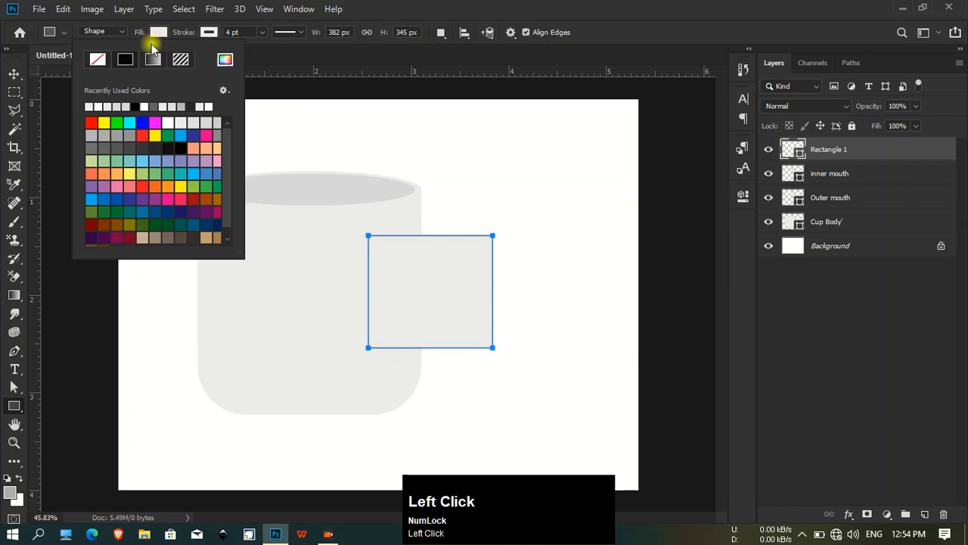
{"action": "left_click", "coordinate": [98, 59]}
{"action": "left_click", "coordinate": [383, 257]}
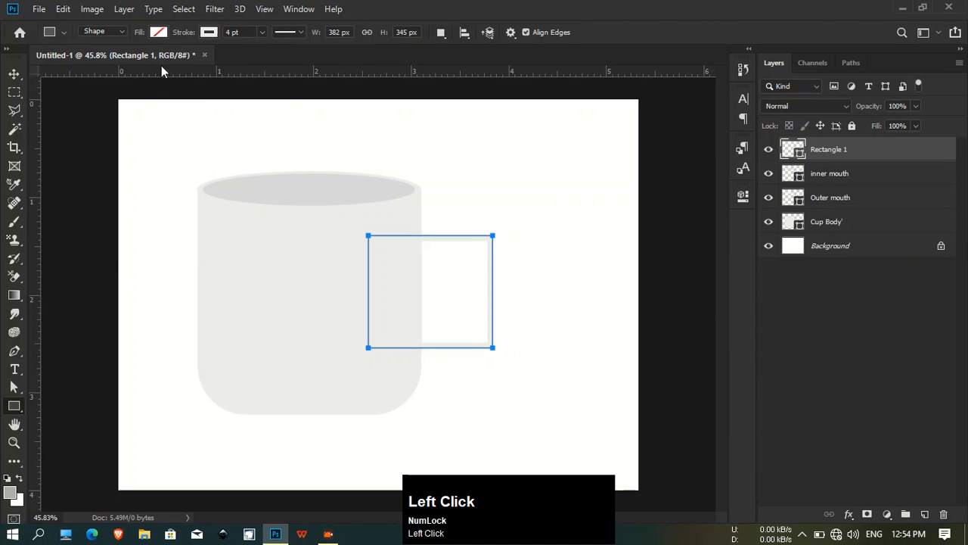
- Set the handle rectangle's stroke width to 15 pt and deselect the shapes
{"action": "left_click", "coordinate": [210, 34]}
{"action": "left_click", "coordinate": [233, 31]}
{"action": "left_click", "coordinate": [263, 33]}
{"action": "left_click_drag", "start_coordinate": [265, 50], "coordinate": [272, 50]}
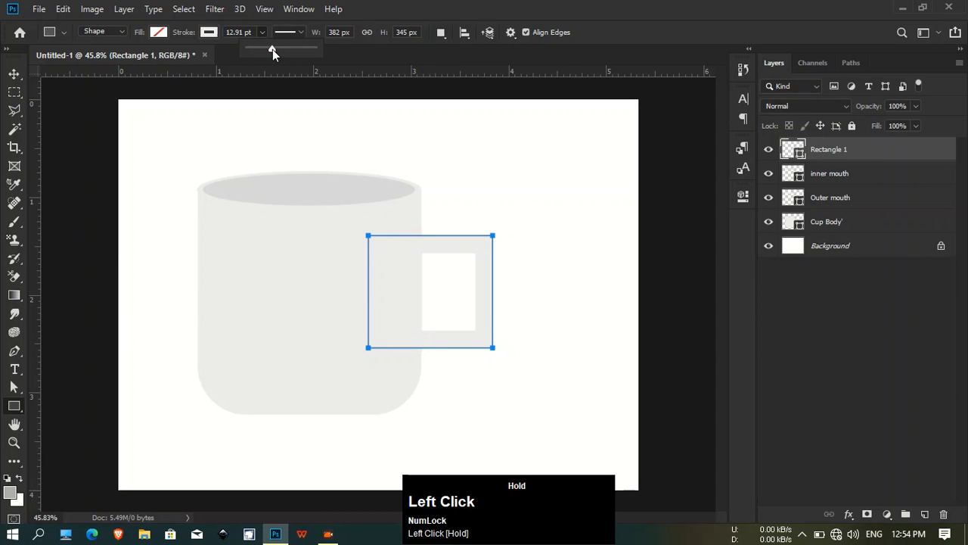
{"action": "left_click", "coordinate": [255, 31]}
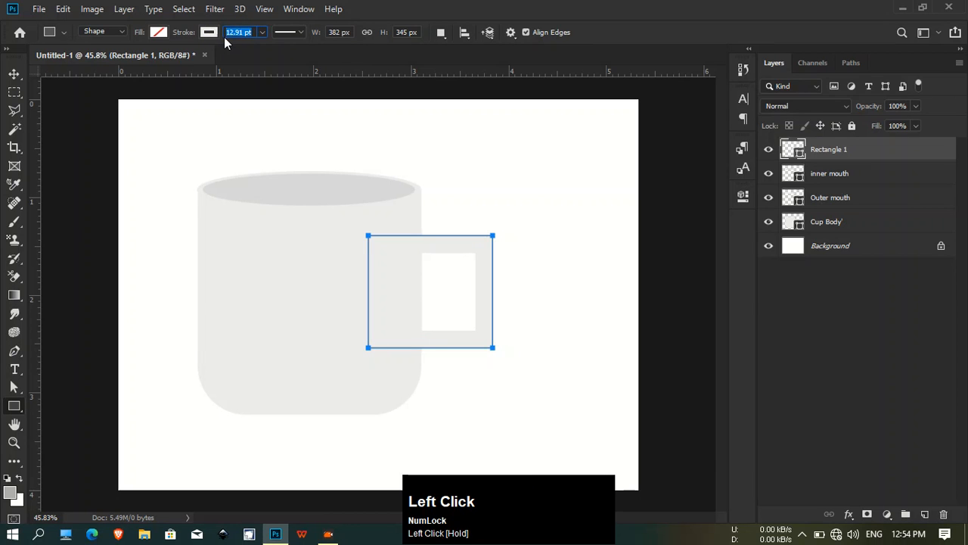
{"action": "type", "text": "15"}
{"action": "key", "text": "Return"}
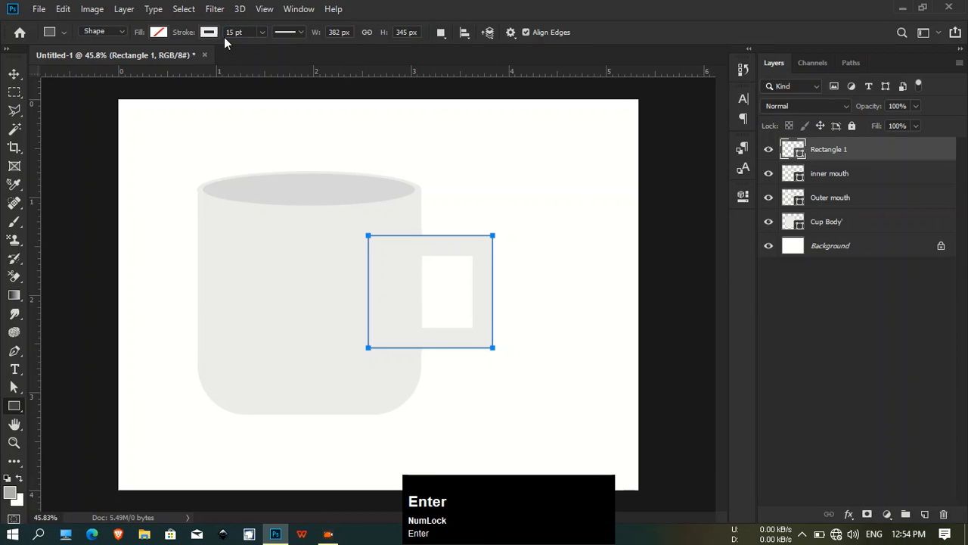
{"action": "left_click", "coordinate": [15, 73]}
{"action": "left_click", "coordinate": [216, 229]}
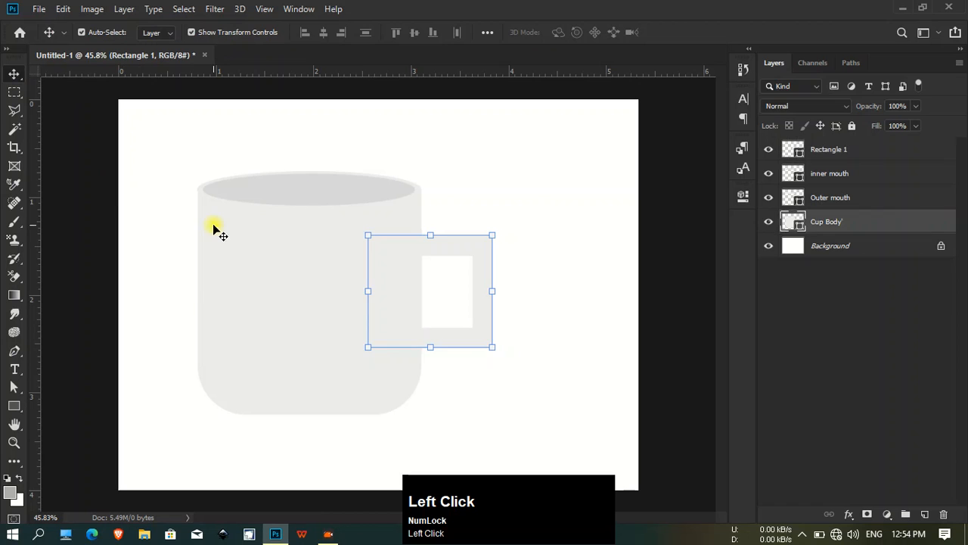
{"action": "left_click", "coordinate": [538, 397]}
- Select the handle rectangle and show its live shape properties in a floating panel beside the cup
{"action": "scroll", "coordinate": [422, 344], "scroll_direction": "up", "scroll_amount": 3}
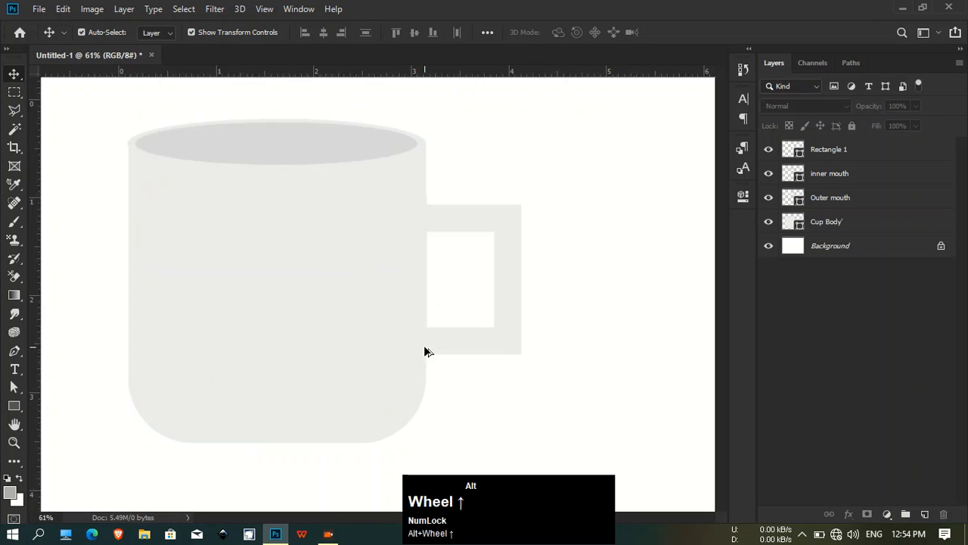
{"action": "left_click", "coordinate": [502, 351]}
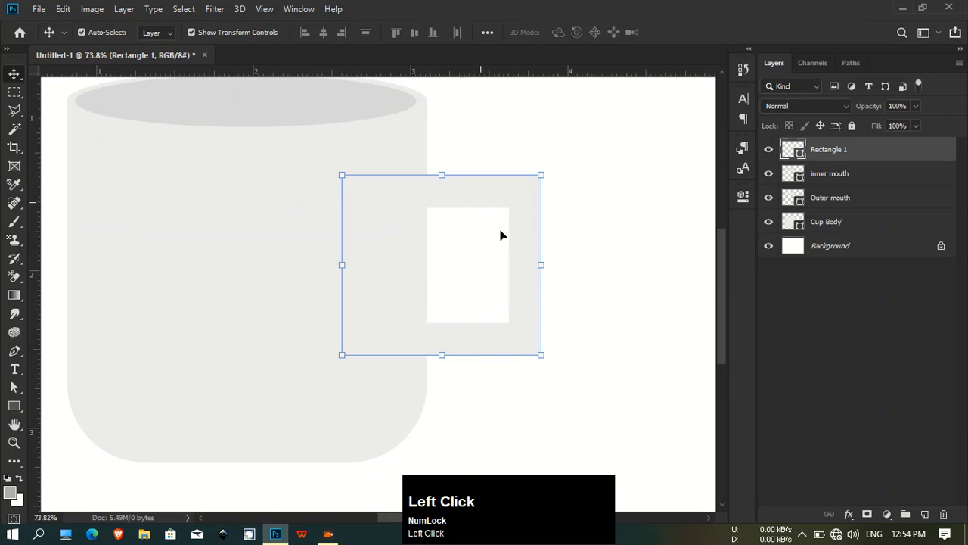
{"action": "left_click", "coordinate": [744, 197]}
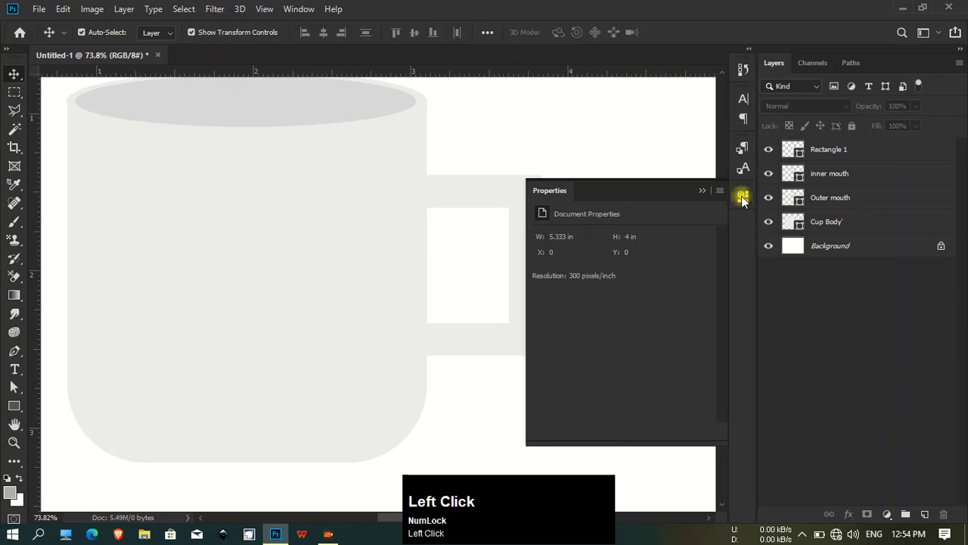
{"action": "left_click_drag", "start_coordinate": [609, 187], "coordinate": [717, 163]}
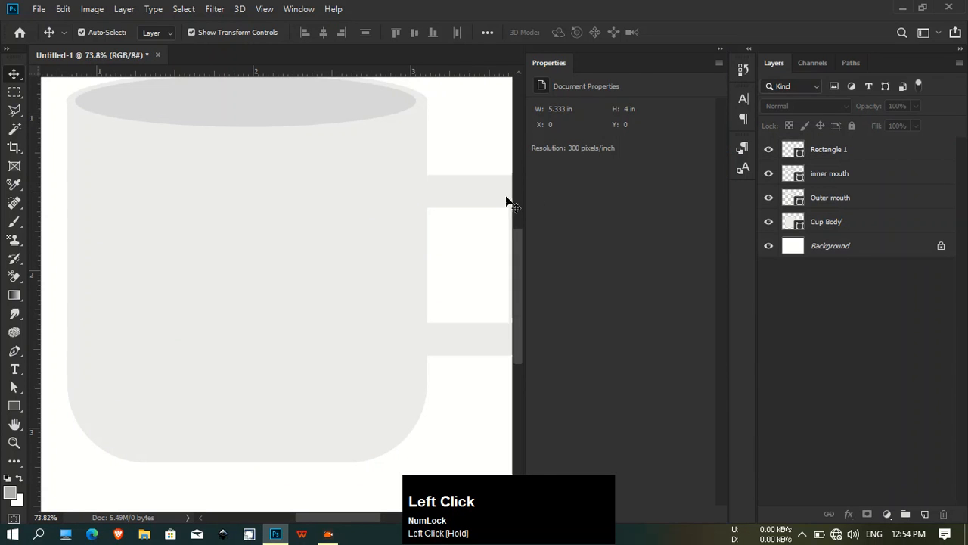
{"action": "double_click", "coordinate": [634, 65]}
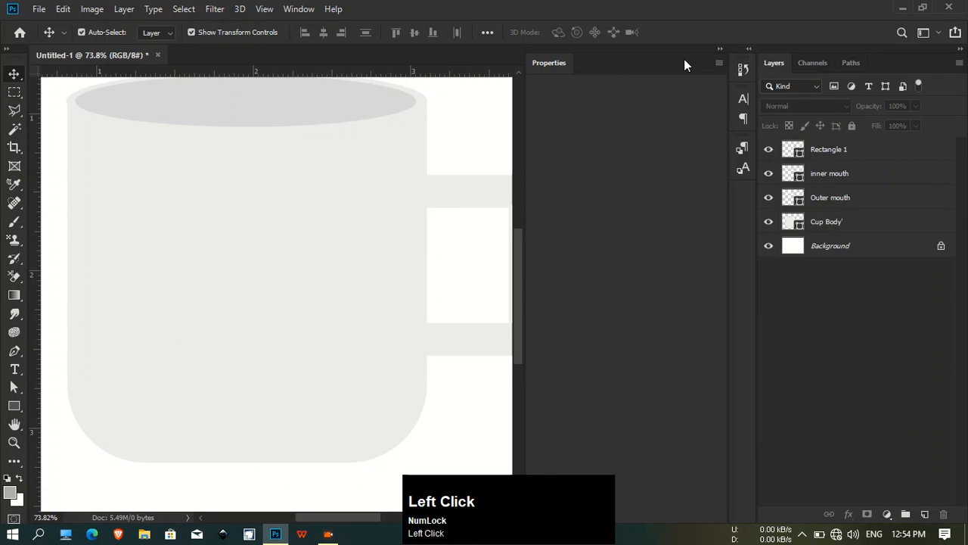
{"action": "left_click", "coordinate": [720, 55]}
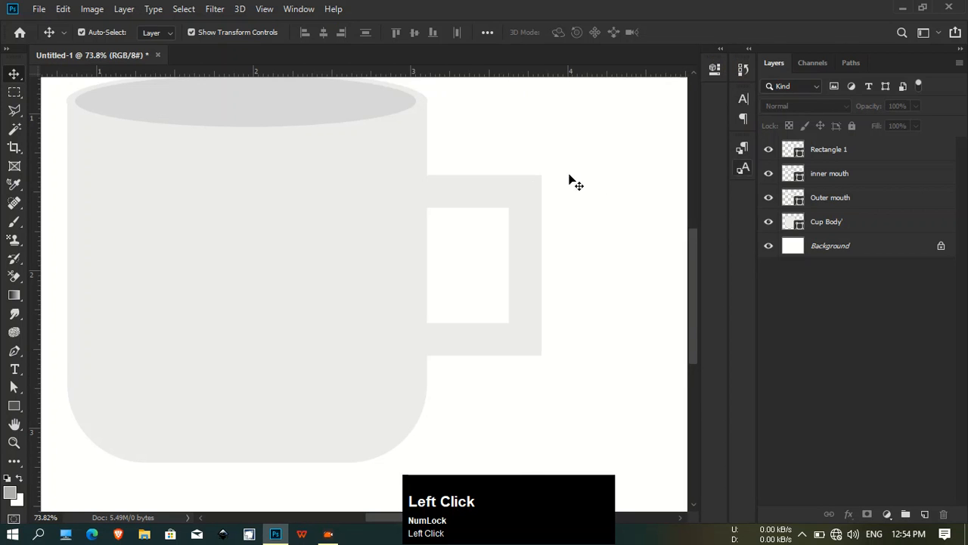
{"action": "left_click", "coordinate": [493, 192]}
{"action": "left_click", "coordinate": [714, 68]}
{"action": "left_click_drag", "start_coordinate": [604, 73], "coordinate": [720, 196]}
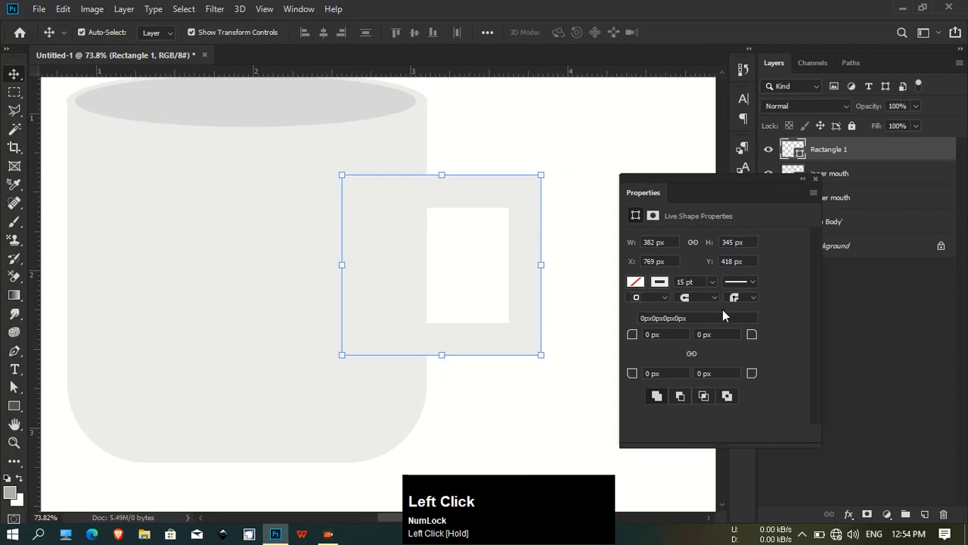
- Round the handle's top-right corner to 50 px and its bottom-right corner to 100 px
{"action": "left_click", "coordinate": [724, 335]}
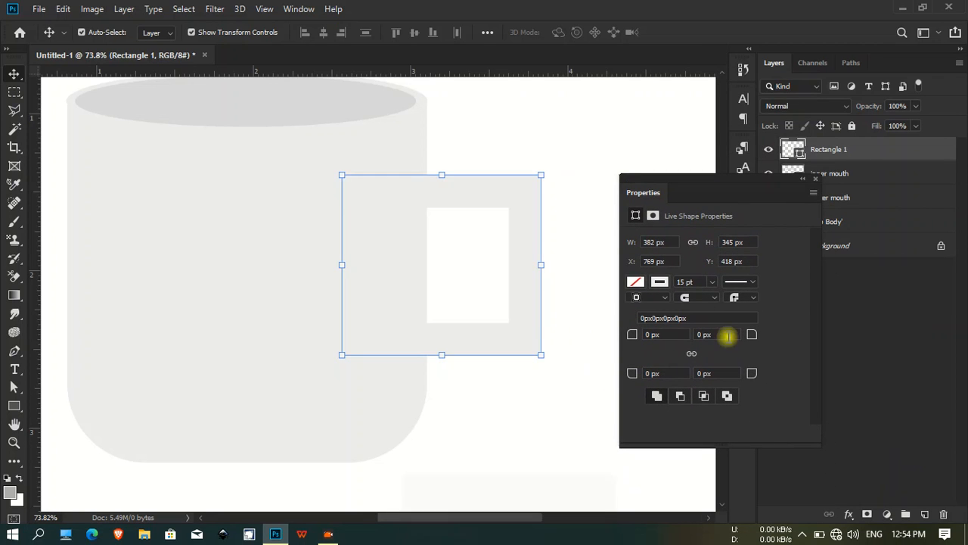
{"action": "type", "text": "50"}
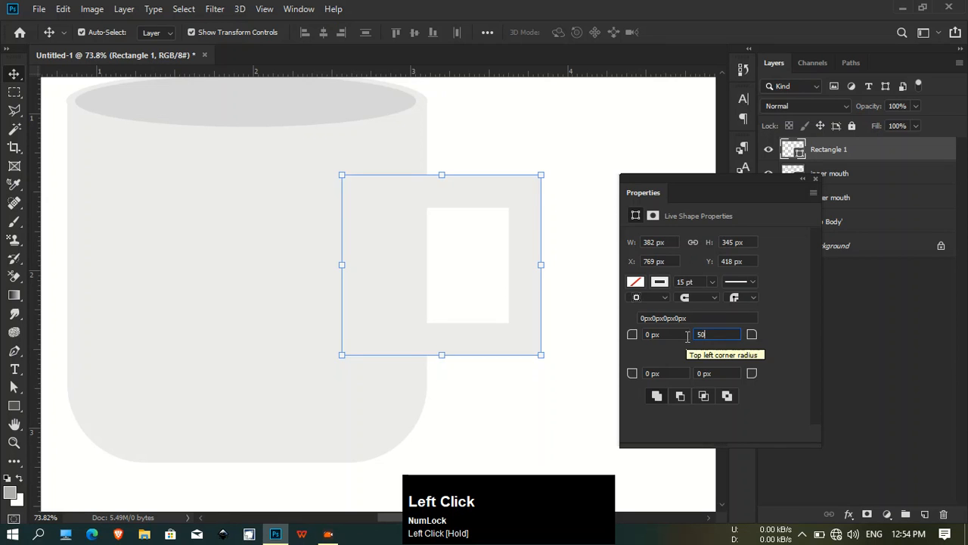
{"action": "key", "text": "Return"}
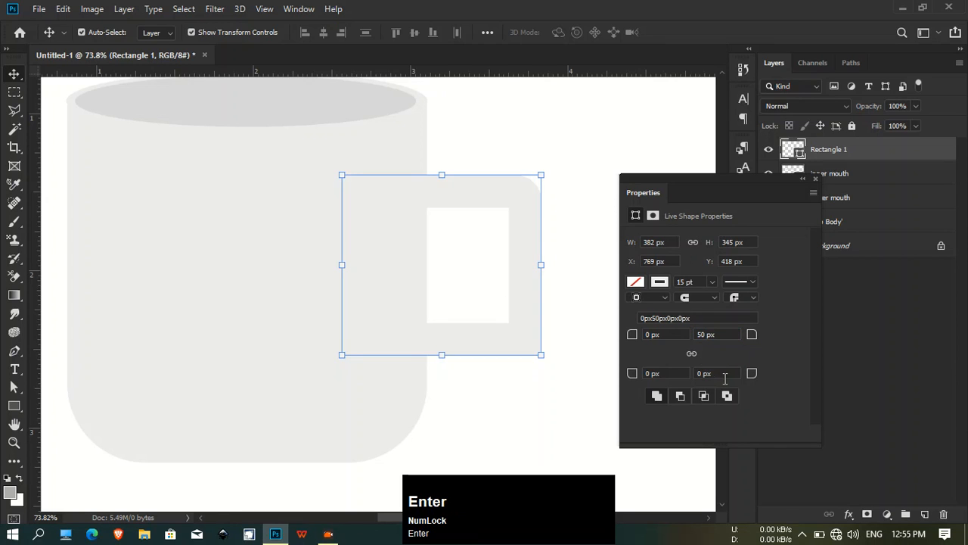
{"action": "left_click_drag", "start_coordinate": [709, 373], "coordinate": [675, 373]}
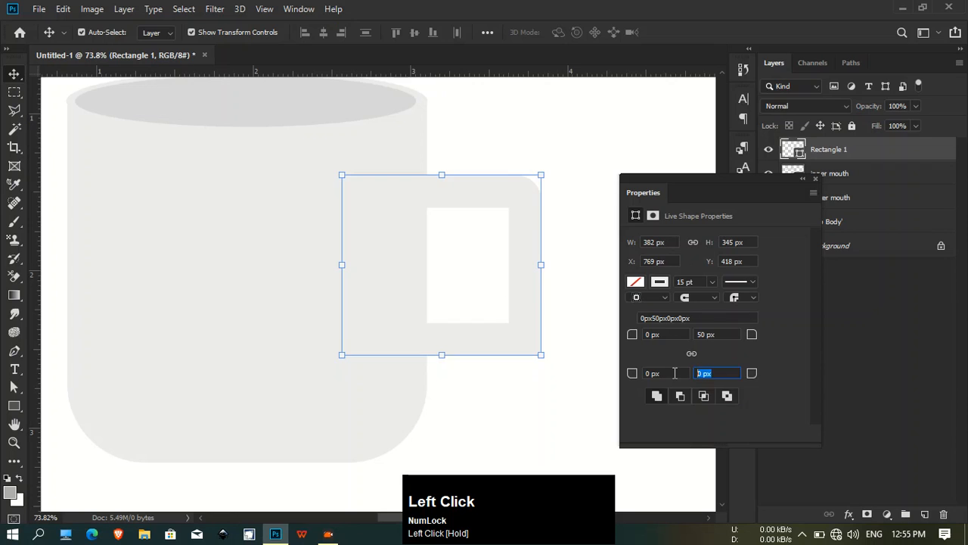
{"action": "type", "text": "100"}
{"action": "key", "text": "Return"}
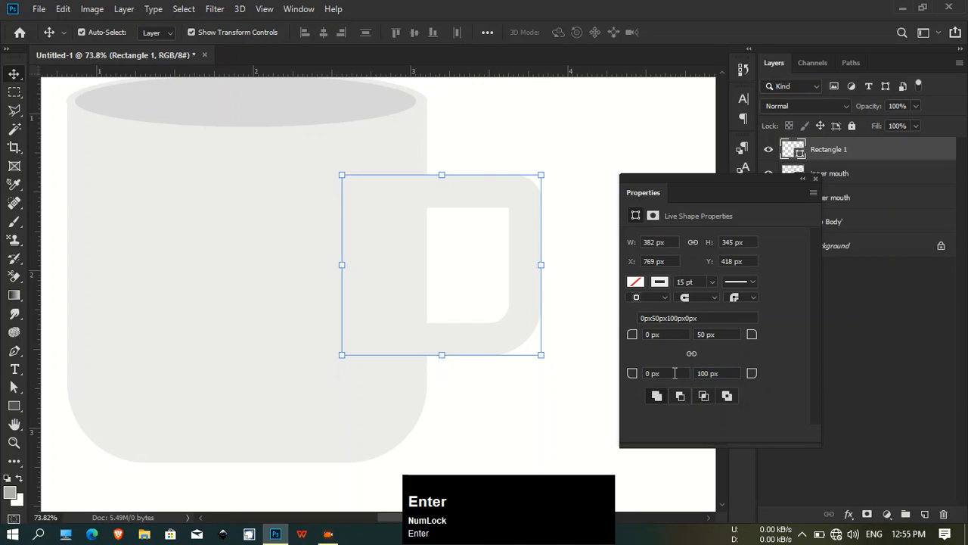
- Collapse the floating shape properties panel, park it beside the layer list, and deselect the handle
{"action": "left_click", "coordinate": [802, 179]}
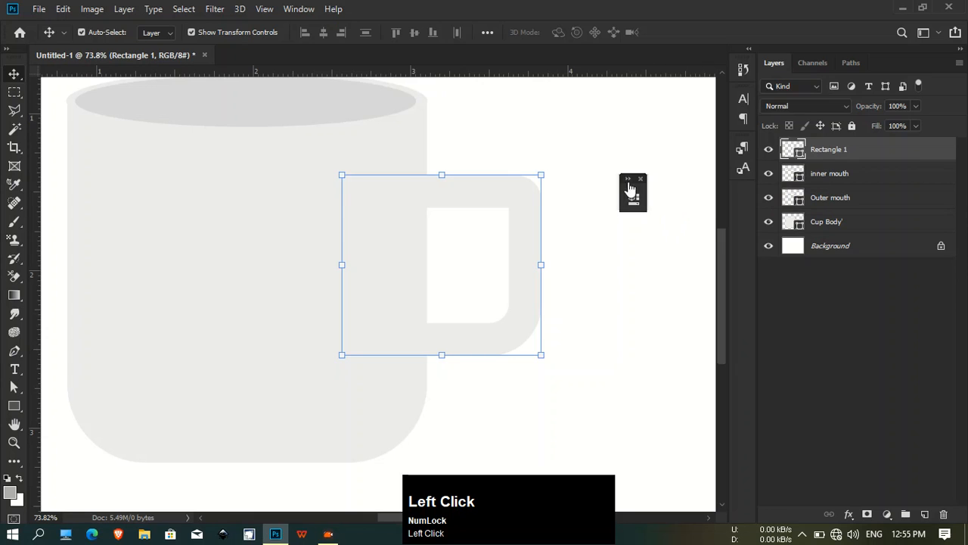
{"action": "left_click_drag", "start_coordinate": [628, 187], "coordinate": [745, 221]}
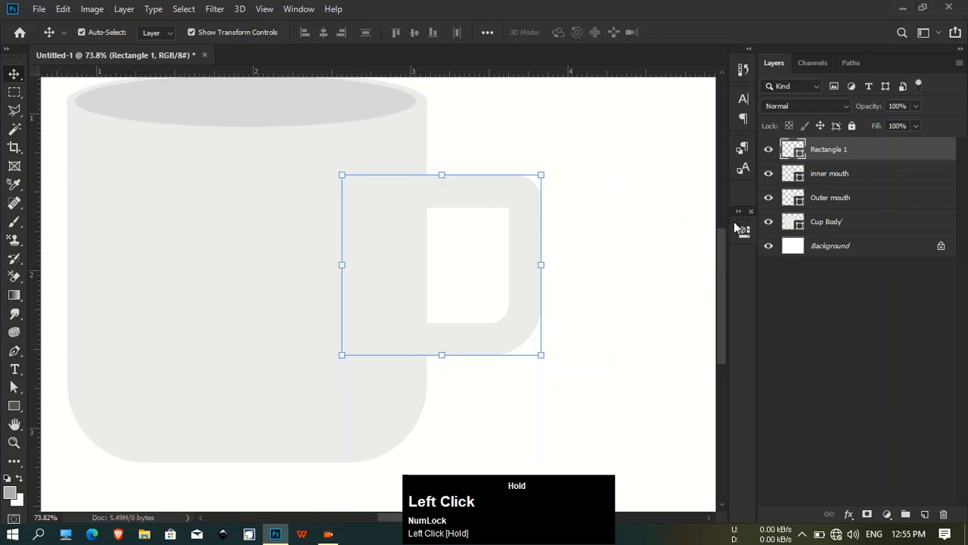
{"action": "left_click", "coordinate": [645, 314]}
{"action": "scroll", "coordinate": [489, 288], "scroll_direction": "down", "scroll_amount": 4}
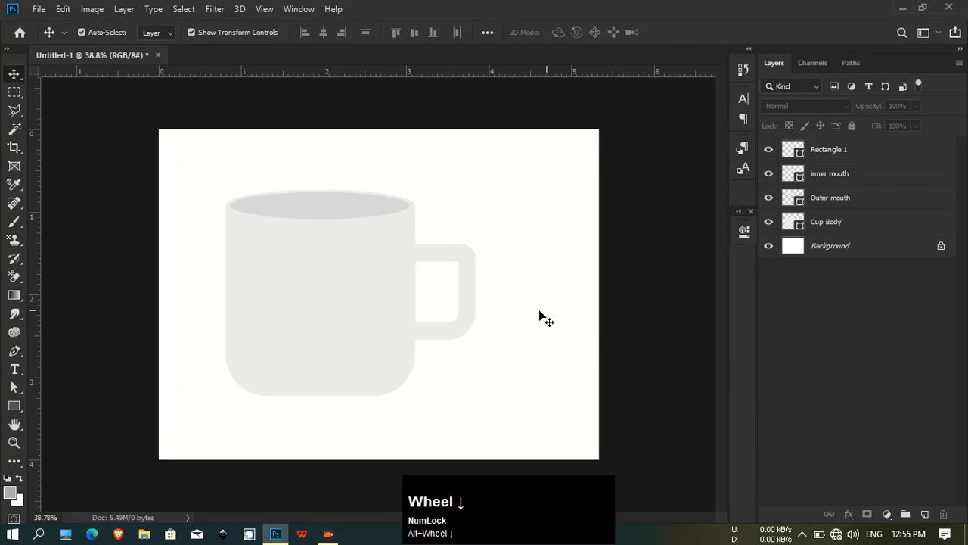
{"action": "left_click", "coordinate": [250, 346]}
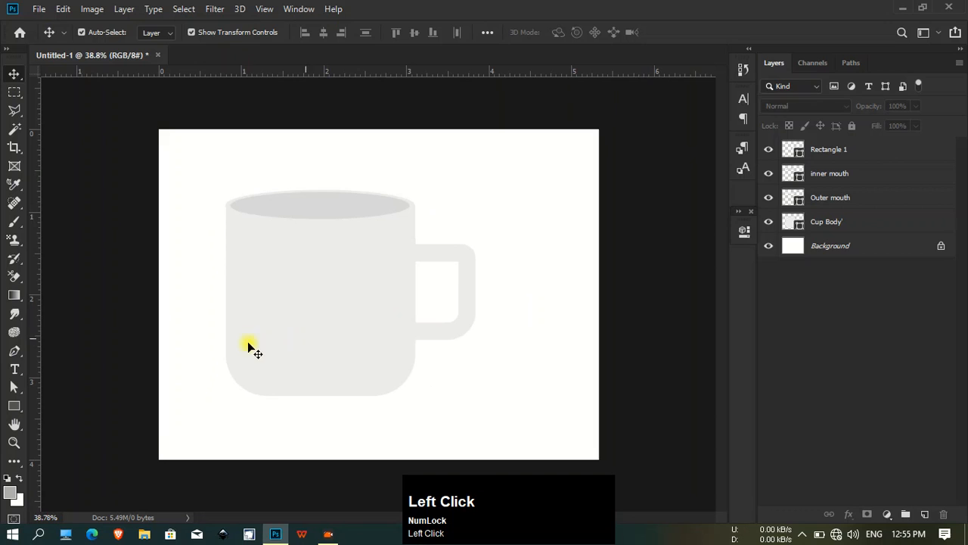
- Rename the handle rectangle's layer "Handle"
{"action": "left_click", "coordinate": [470, 306]}
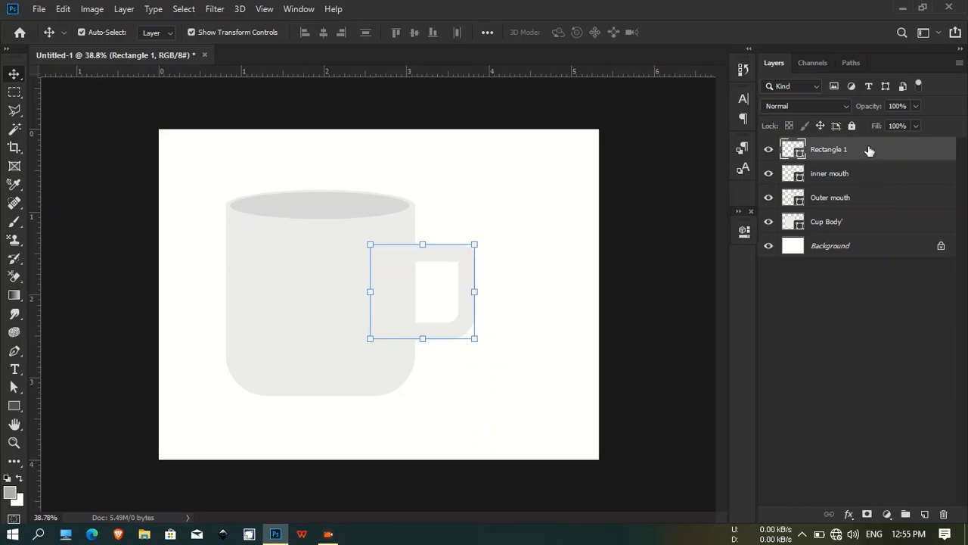
{"action": "double_click", "coordinate": [838, 150]}
{"action": "key", "text": "BackSpace"}
{"action": "type", "text": "Handle"}
{"action": "key", "text": "Return"}
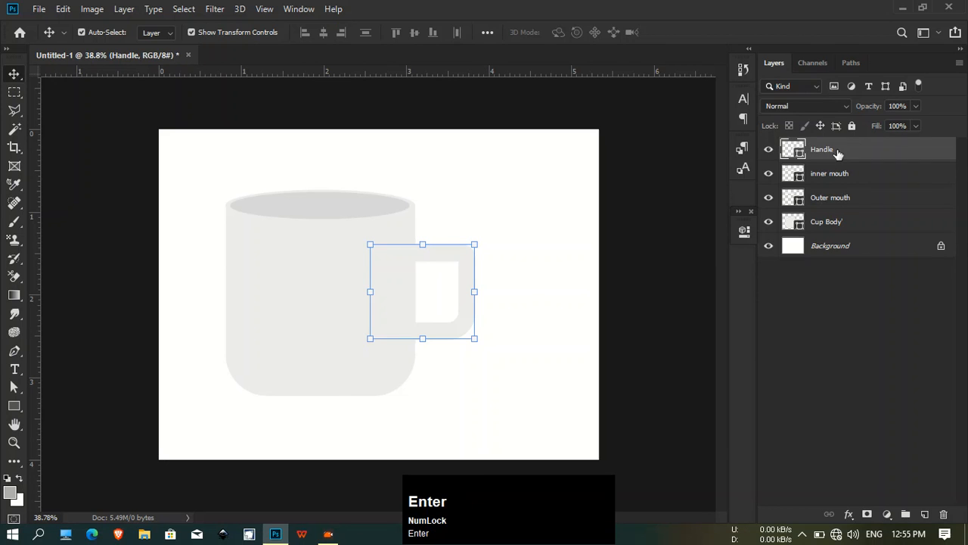
{"action": "left_click", "coordinate": [801, 365]}
- Move the handle slightly down and right along the cup body's right edge, and deselect it
{"action": "left_click", "coordinate": [468, 280]}
{"action": "left_click_drag", "start_coordinate": [474, 283], "coordinate": [469, 313]}
{"action": "left_click", "coordinate": [548, 326]}
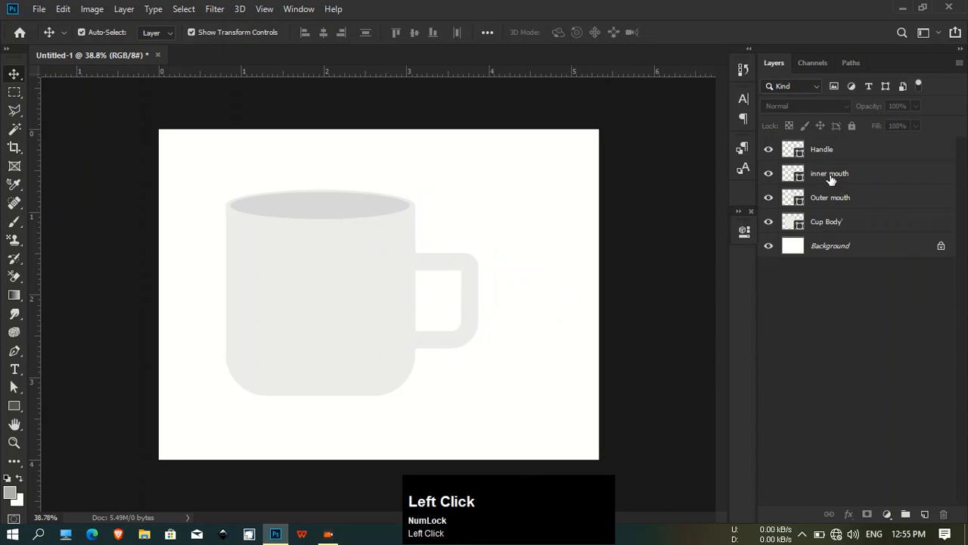
- Move the Handle layer below the Cup Body layer, directly above Background, and leave no layer selected
{"action": "left_click_drag", "start_coordinate": [830, 151], "coordinate": [841, 289]}
{"action": "left_click", "coordinate": [841, 290]}
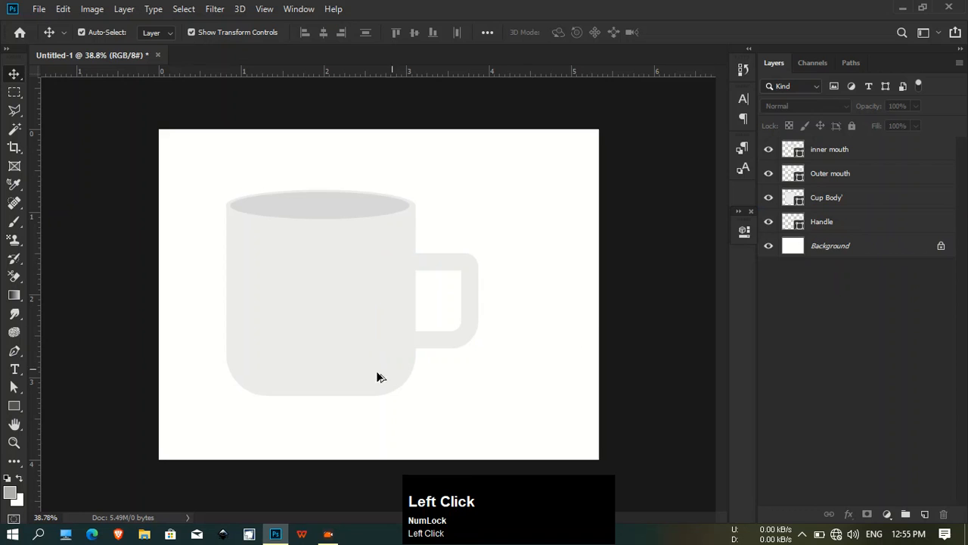
- Start a custom warp on the handle, pulling its upper-right corner up and outward and its lower-right corner inward
{"action": "scroll", "coordinate": [403, 348], "scroll_direction": "up", "scroll_amount": 1}
{"action": "scroll", "coordinate": [402, 351], "scroll_direction": "up", "scroll_amount": 2}
{"action": "left_click", "coordinate": [501, 280]}
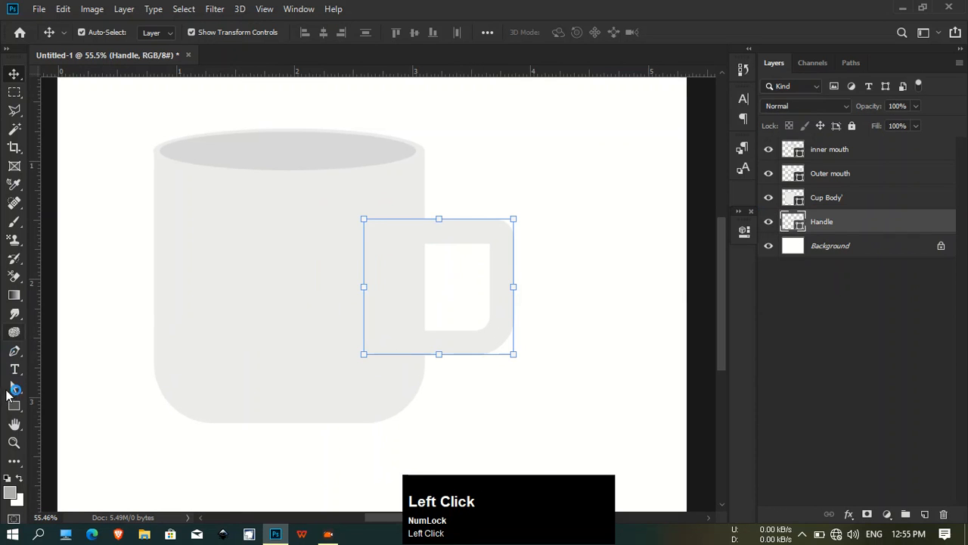
{"action": "key", "text": "ctrl+t"}
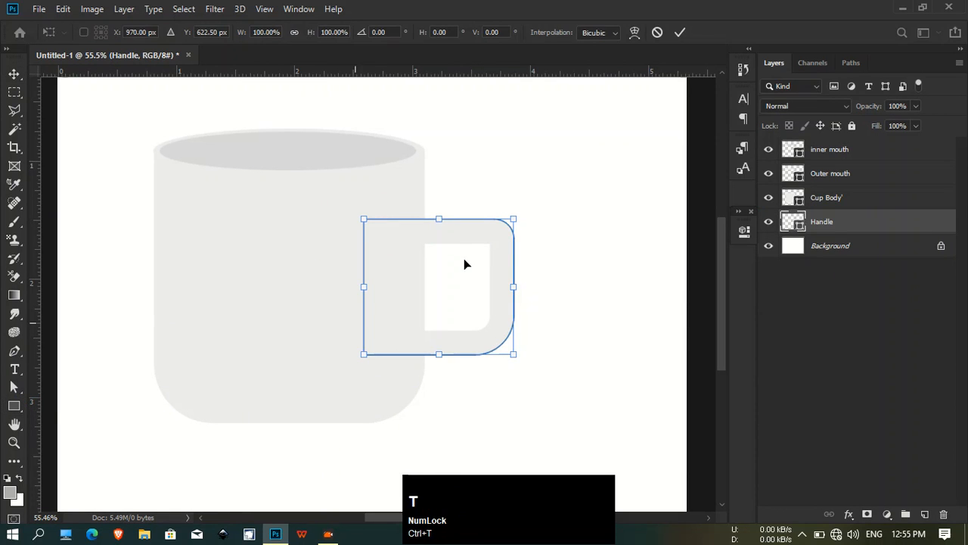
{"action": "left_click", "coordinate": [634, 33]}
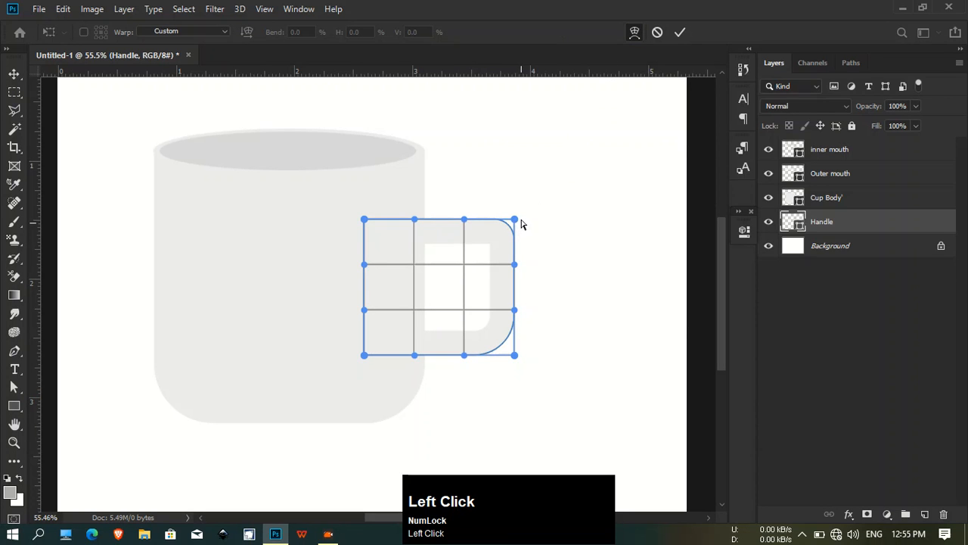
{"action": "left_click_drag", "start_coordinate": [514, 219], "coordinate": [535, 177]}
{"action": "left_click_drag", "start_coordinate": [516, 357], "coordinate": [472, 340]}
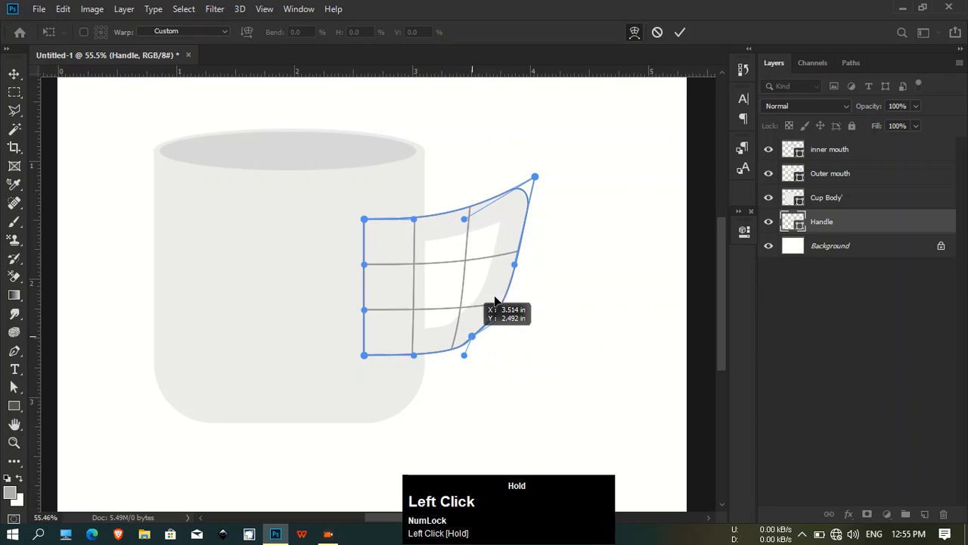
{"action": "left_click_drag", "start_coordinate": [495, 301], "coordinate": [515, 309]}
- Reshape the warp so the handle's upper edge arches and its lower-right corner tucks slightly inward, and apply it
{"action": "left_click_drag", "start_coordinate": [535, 179], "coordinate": [411, 205]}
{"action": "left_click_drag", "start_coordinate": [471, 333], "coordinate": [457, 320]}
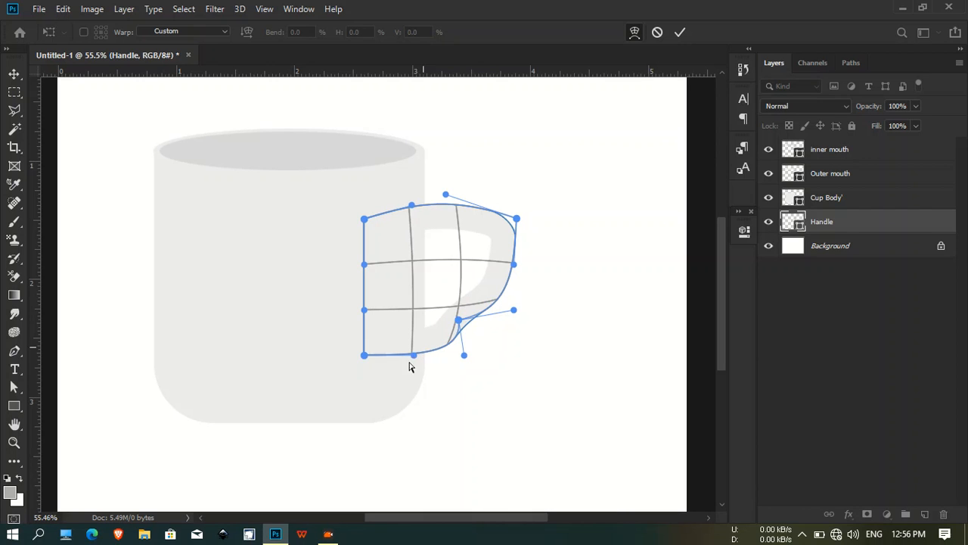
{"action": "left_click_drag", "start_coordinate": [459, 321], "coordinate": [489, 347]}
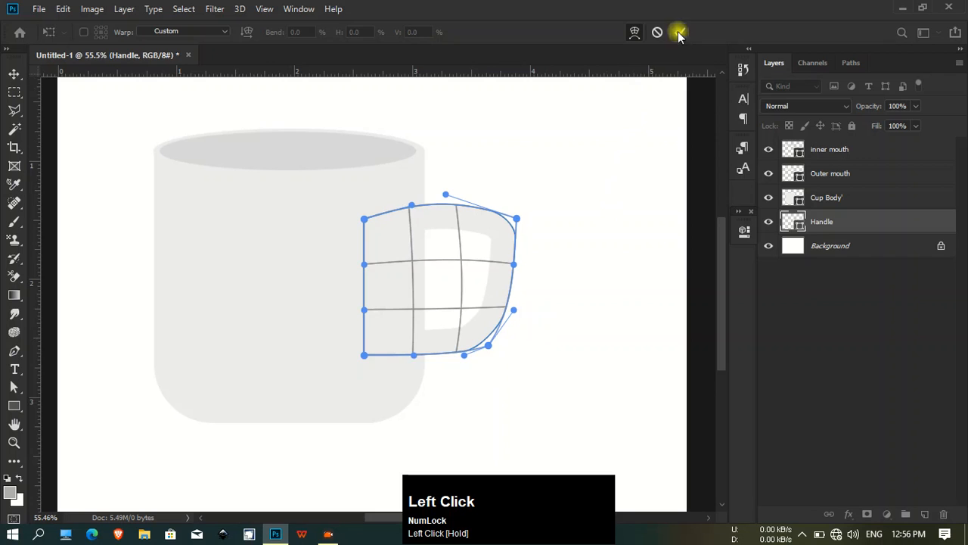
{"action": "left_click", "coordinate": [680, 32]}
{"action": "scroll", "coordinate": [479, 345], "scroll_direction": "down", "scroll_amount": 2}
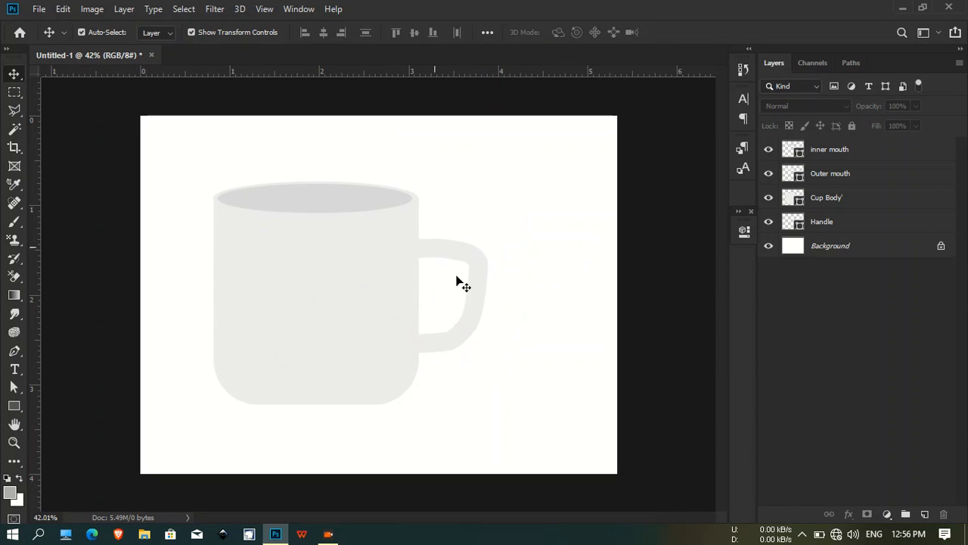
{"action": "left_click", "coordinate": [538, 400]}
- Open the Blending Options of the Cup Body layer and enable Gradient Overlay, keeping the cup in view
{"action": "left_click", "coordinate": [826, 197]}
{"action": "right_click", "coordinate": [846, 198]}
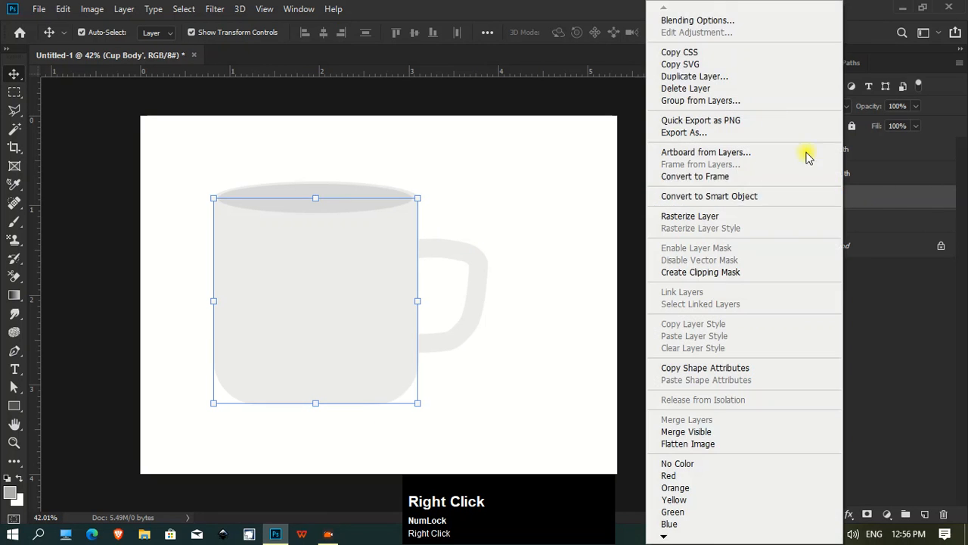
{"action": "left_click", "coordinate": [723, 21]}
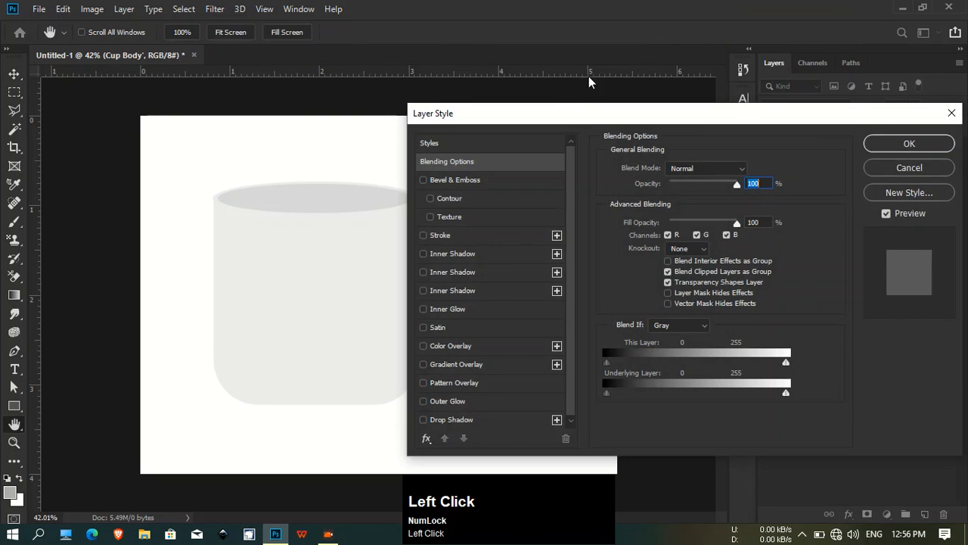
{"action": "left_click_drag", "start_coordinate": [571, 114], "coordinate": [605, 79]}
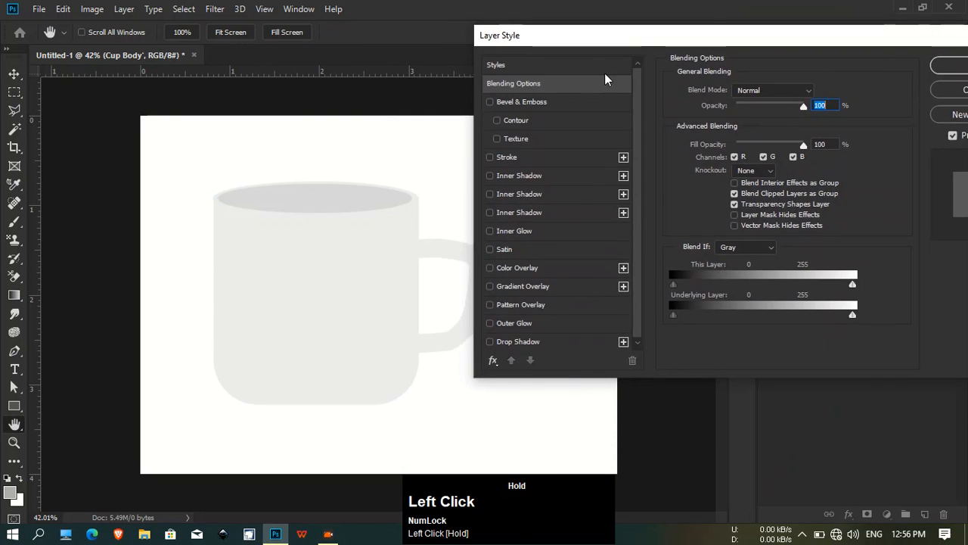
{"action": "left_click", "coordinate": [488, 288]}
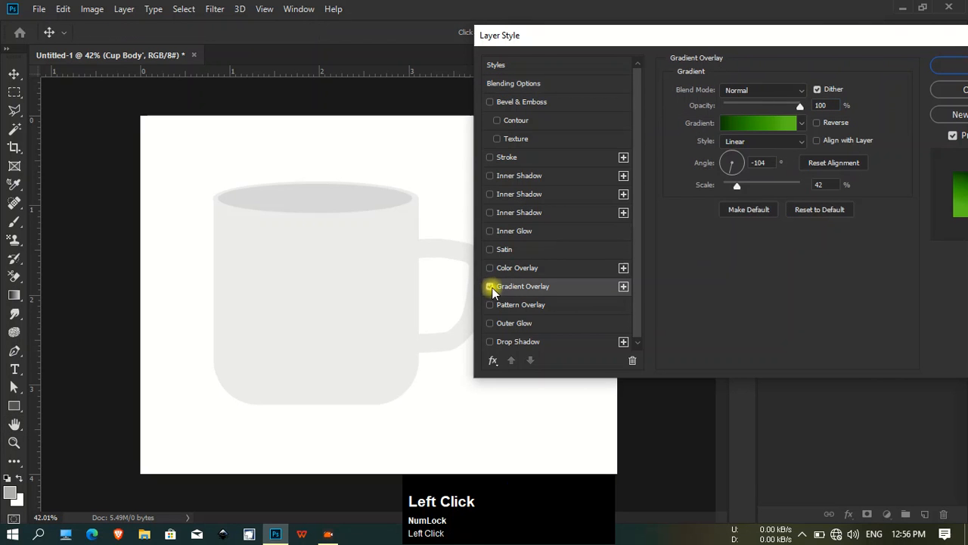
- Try several gradient presets on the cup body and settle on the soft coral-pink to pale-pink one
{"action": "left_click", "coordinate": [803, 123]}
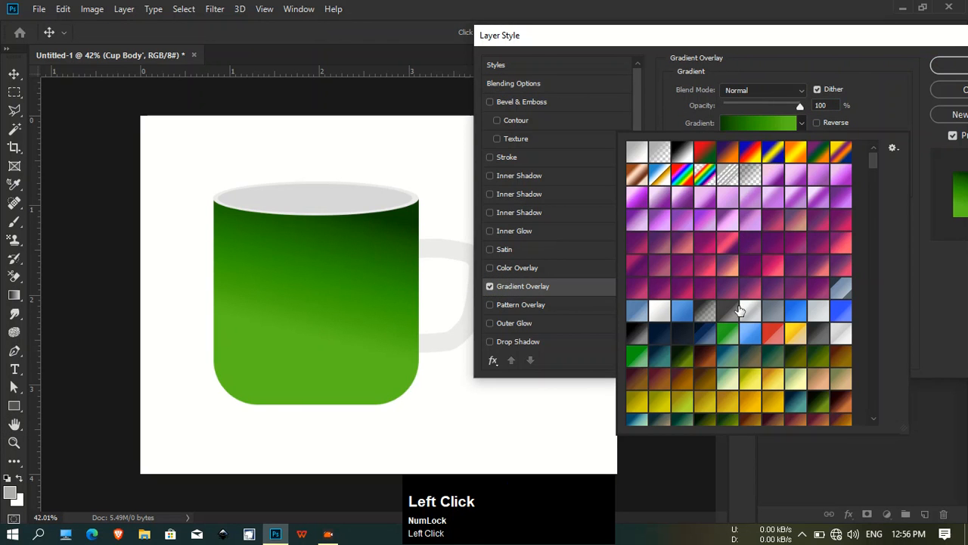
{"action": "scroll", "coordinate": [740, 310], "scroll_direction": "down", "scroll_amount": 4}
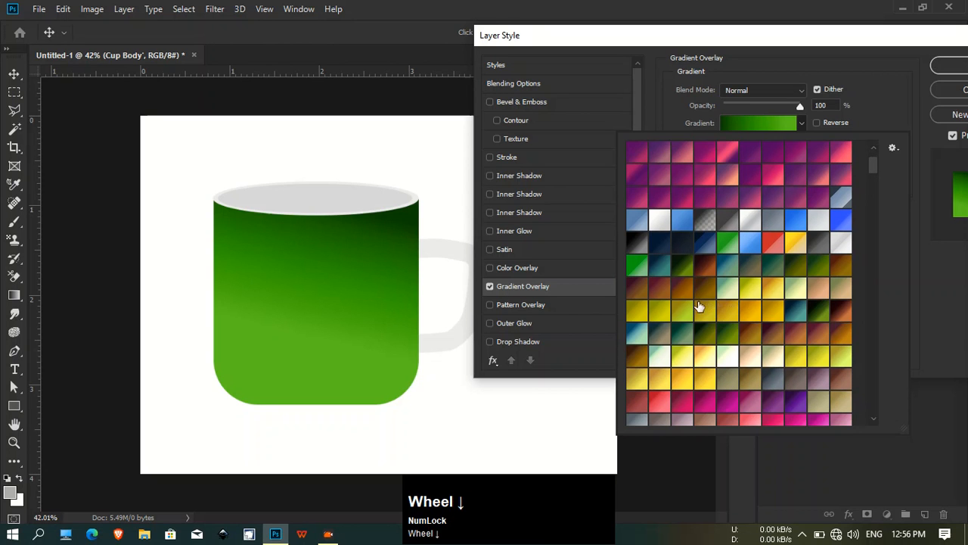
{"action": "left_click", "coordinate": [654, 293]}
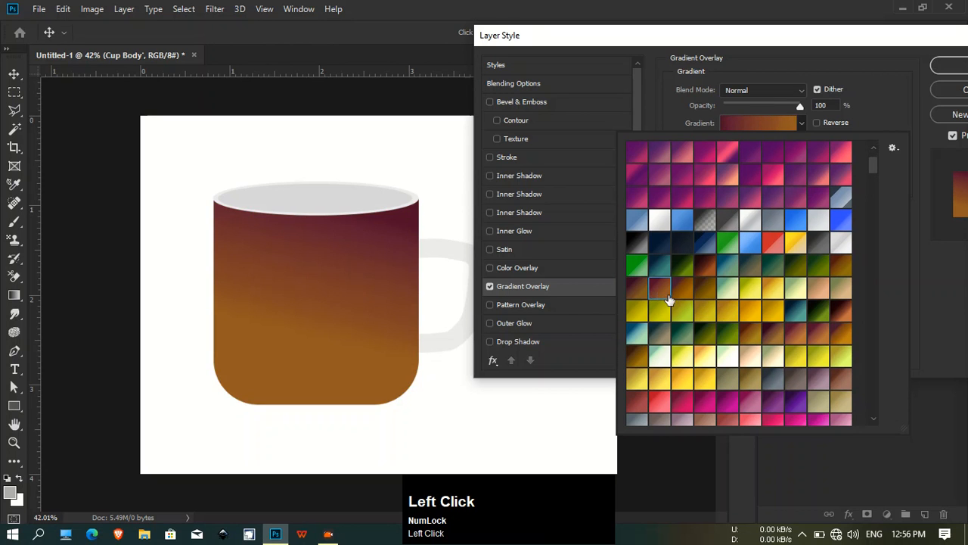
{"action": "scroll", "coordinate": [655, 350], "scroll_direction": "down", "scroll_amount": 4}
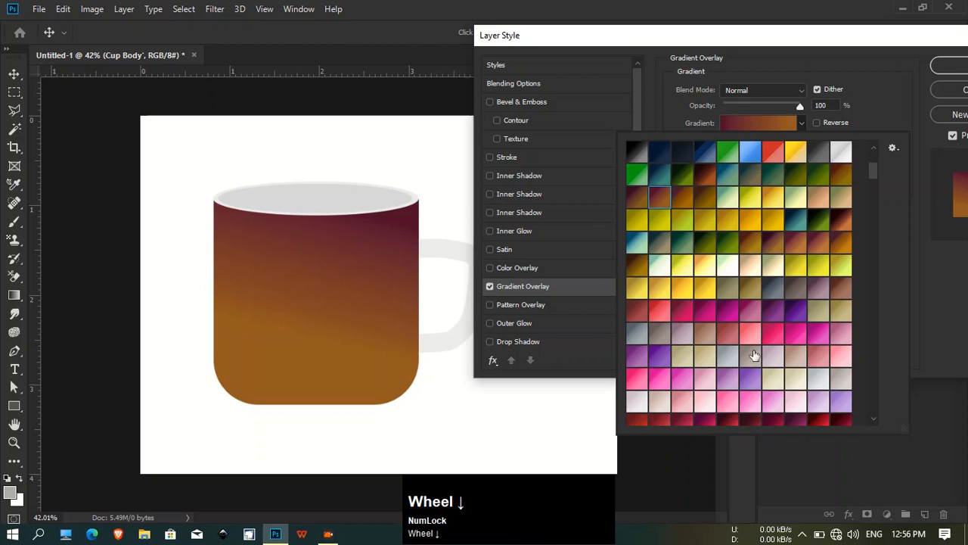
{"action": "left_click", "coordinate": [796, 333]}
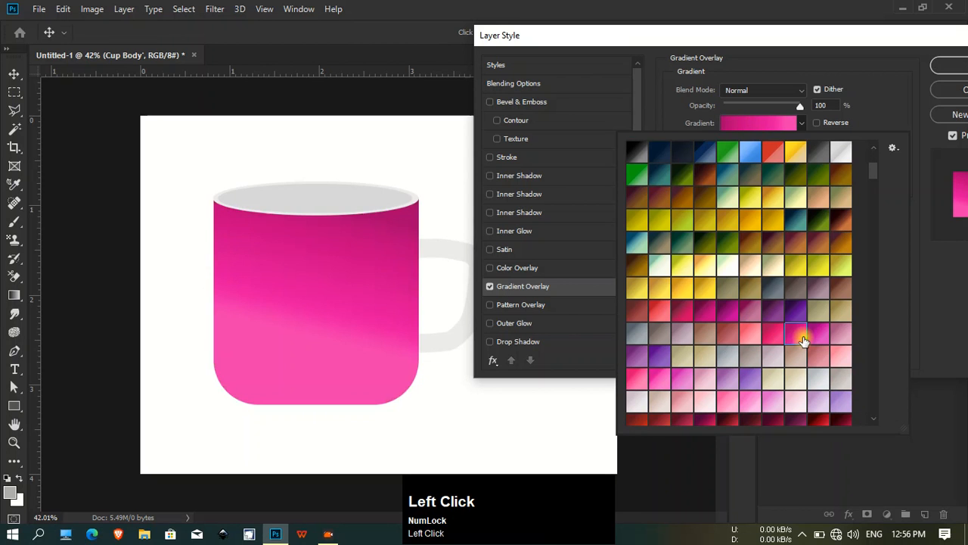
{"action": "left_click", "coordinate": [836, 364]}
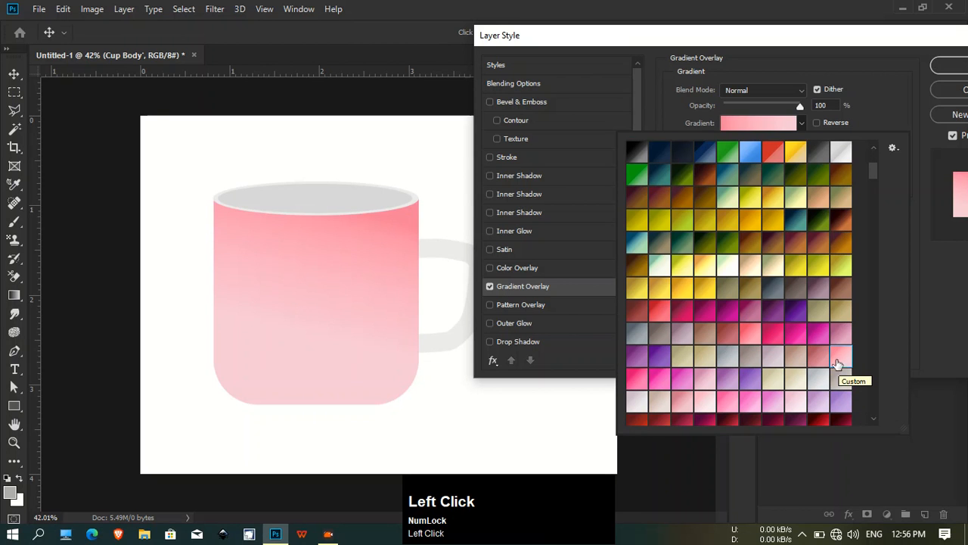
{"action": "left_click", "coordinate": [874, 277]}
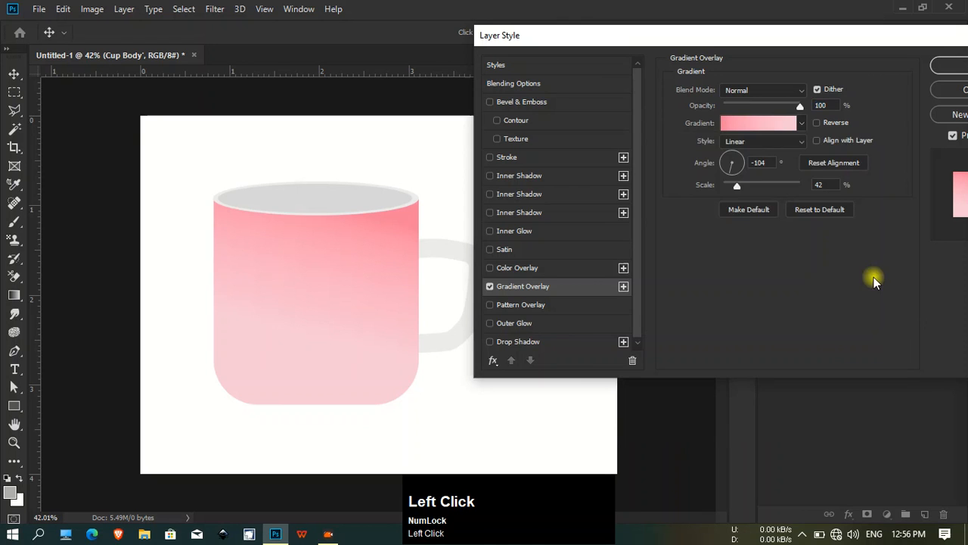
- Open the cup body's overlay gradient in the Gradient Editor and undo the accidental gradient change
{"action": "left_click", "coordinate": [758, 119]}
{"action": "left_click", "coordinate": [760, 125]}
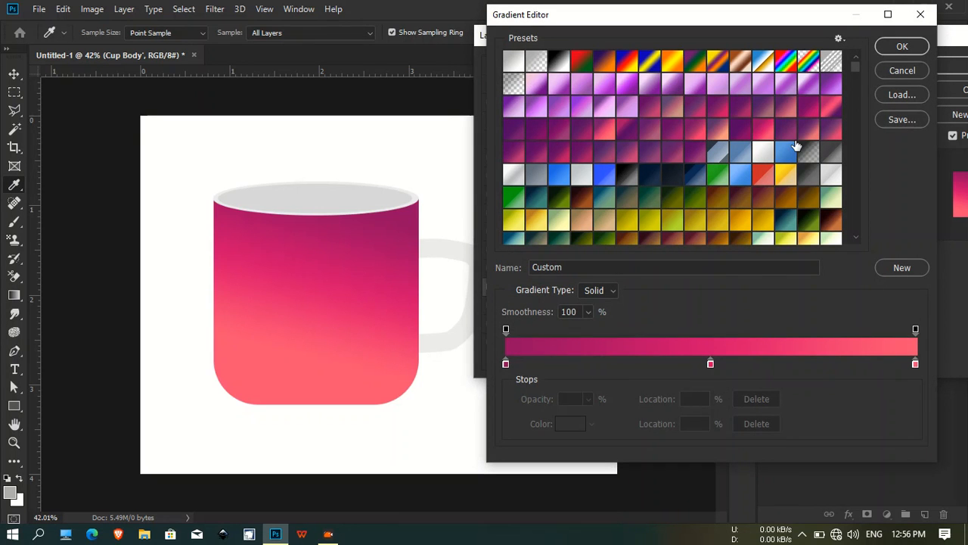
{"action": "key", "text": "ctrl+z"}
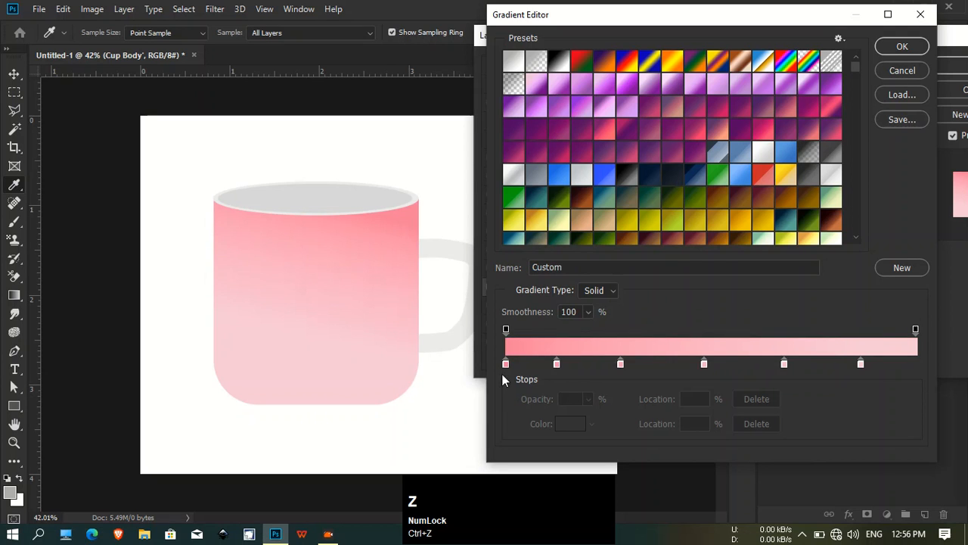
- Examine the hex colors of the gradient's stops at 0%, 13% and 28%, keeping each color as it is
{"action": "left_click", "coordinate": [506, 363]}
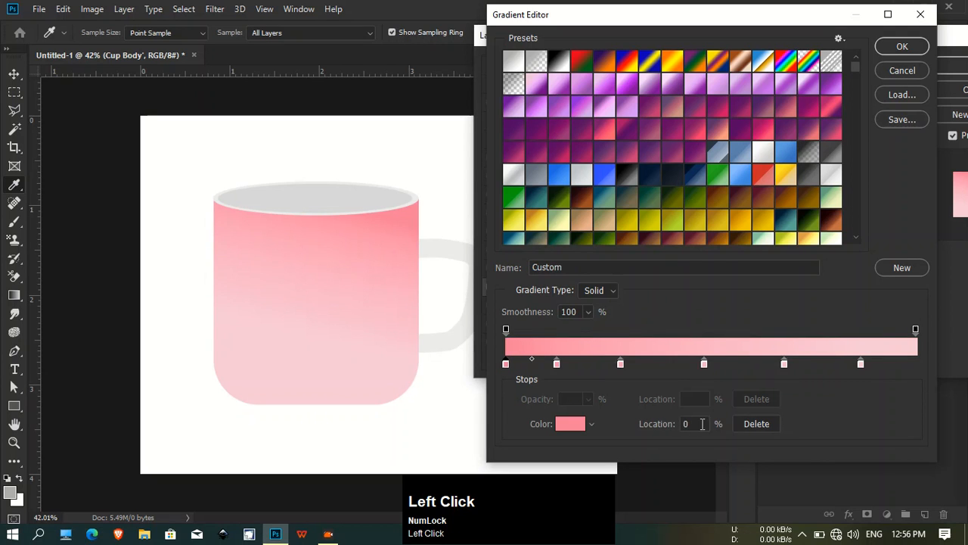
{"action": "left_click", "coordinate": [579, 424]}
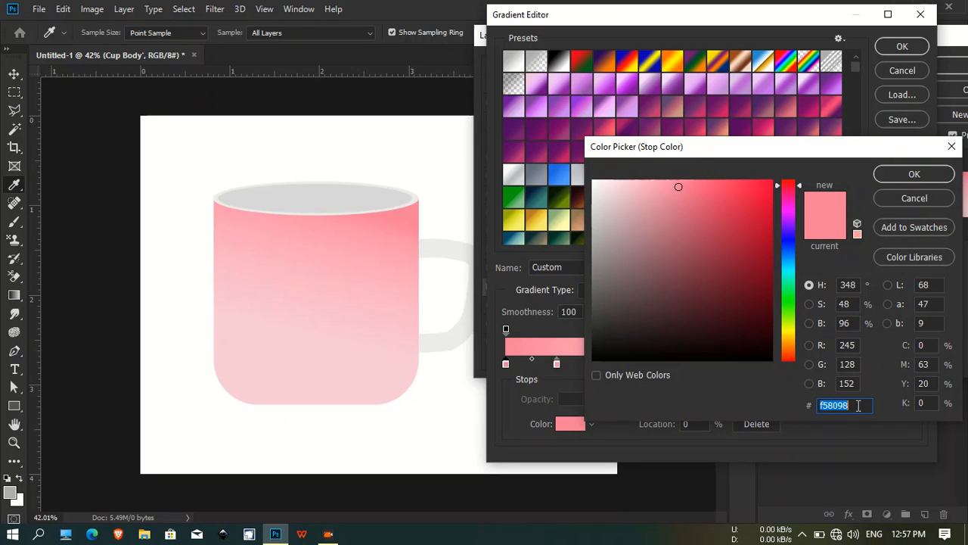
{"action": "left_click", "coordinate": [902, 177]}
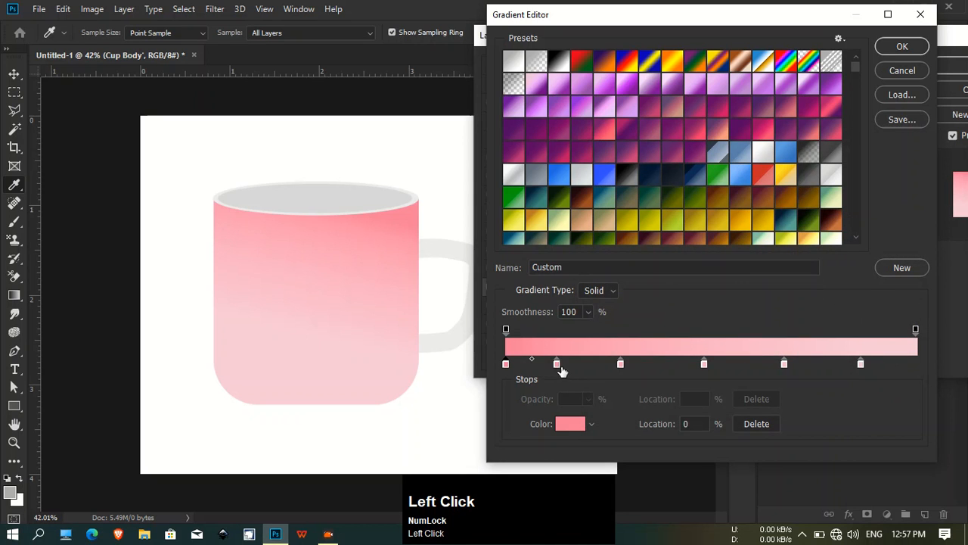
{"action": "left_click", "coordinate": [557, 363]}
{"action": "left_click", "coordinate": [571, 423]}
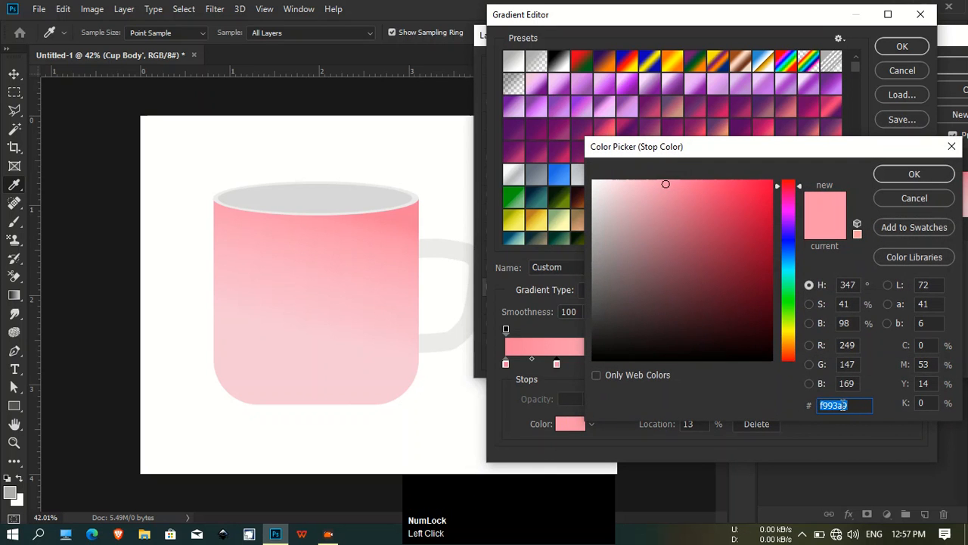
{"action": "left_click", "coordinate": [903, 180]}
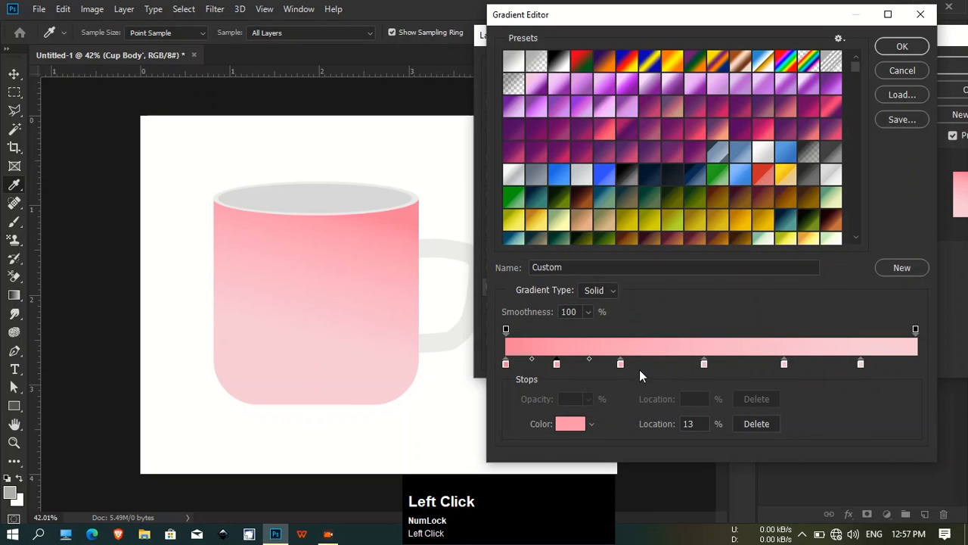
{"action": "left_click", "coordinate": [621, 365]}
{"action": "left_click", "coordinate": [569, 423]}
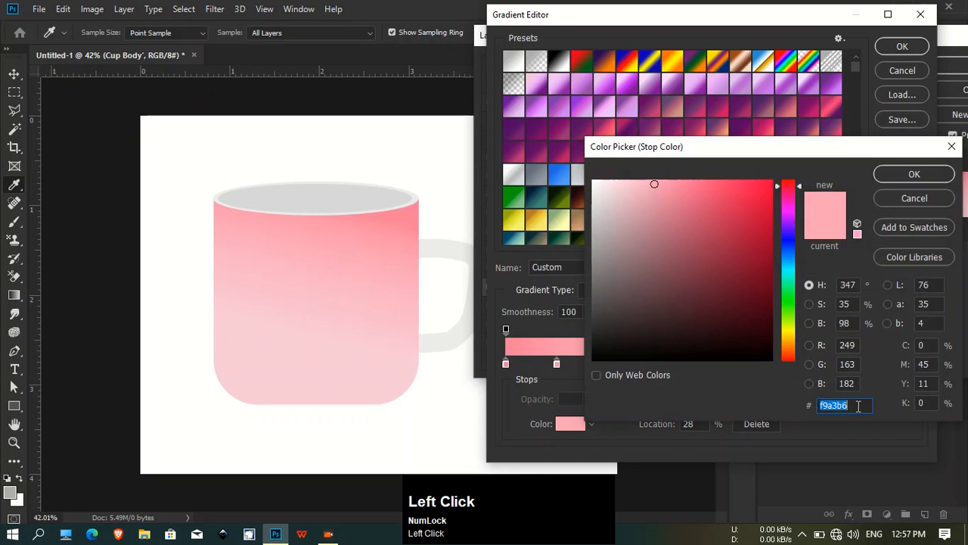
{"action": "left_click", "coordinate": [913, 174]}
- Examine the hex colors of the gradient's stops at 48%, 68% and 87%, and accept the gradient
{"action": "left_click", "coordinate": [703, 366]}
{"action": "left_click", "coordinate": [571, 423]}
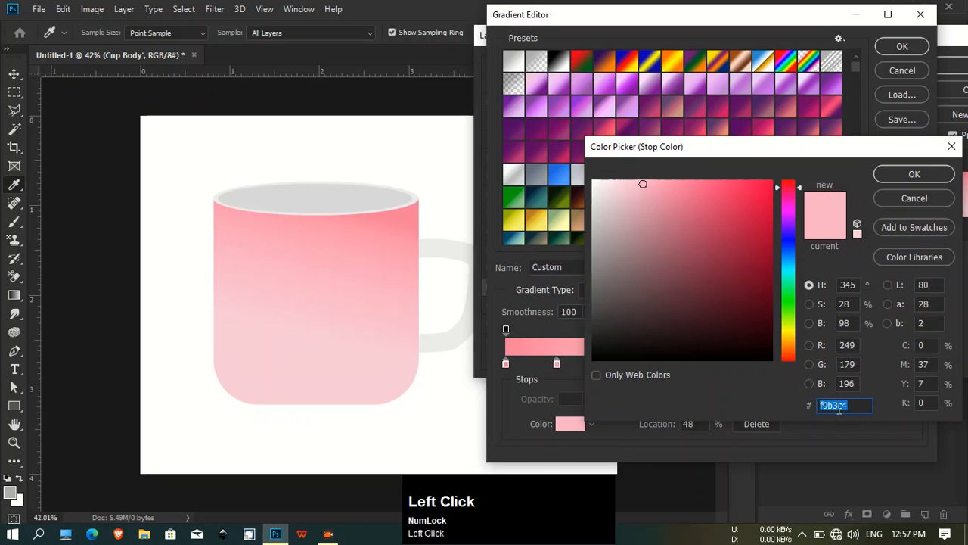
{"action": "left_click", "coordinate": [913, 174]}
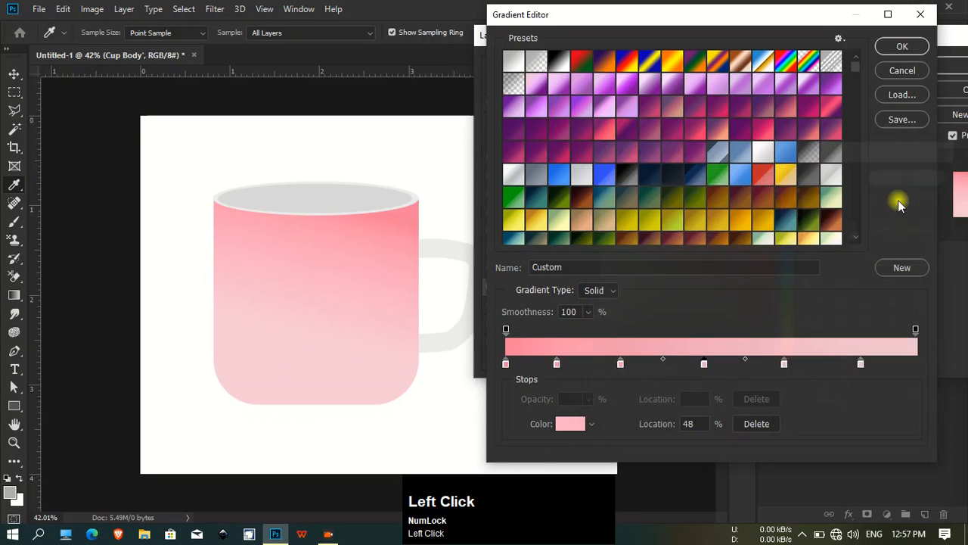
{"action": "left_click", "coordinate": [786, 366]}
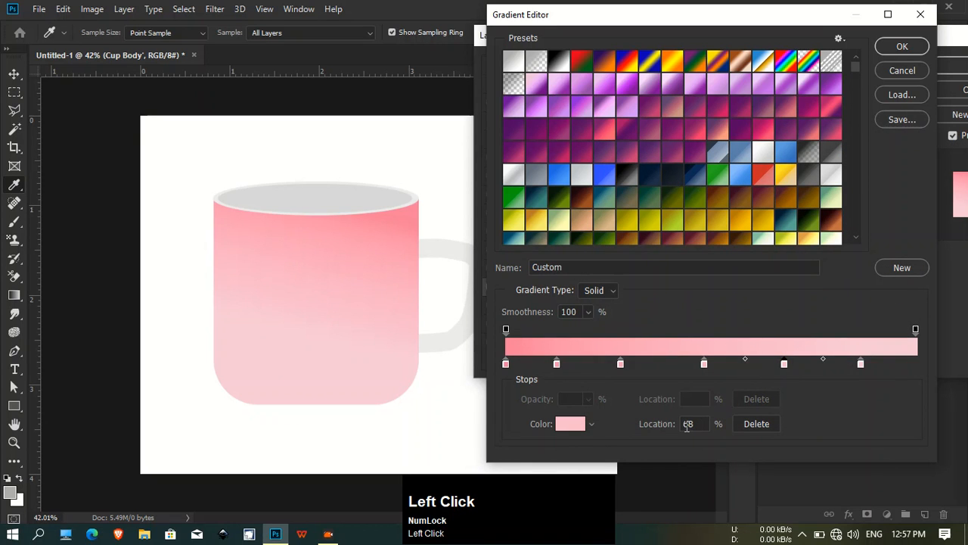
{"action": "left_click", "coordinate": [572, 424]}
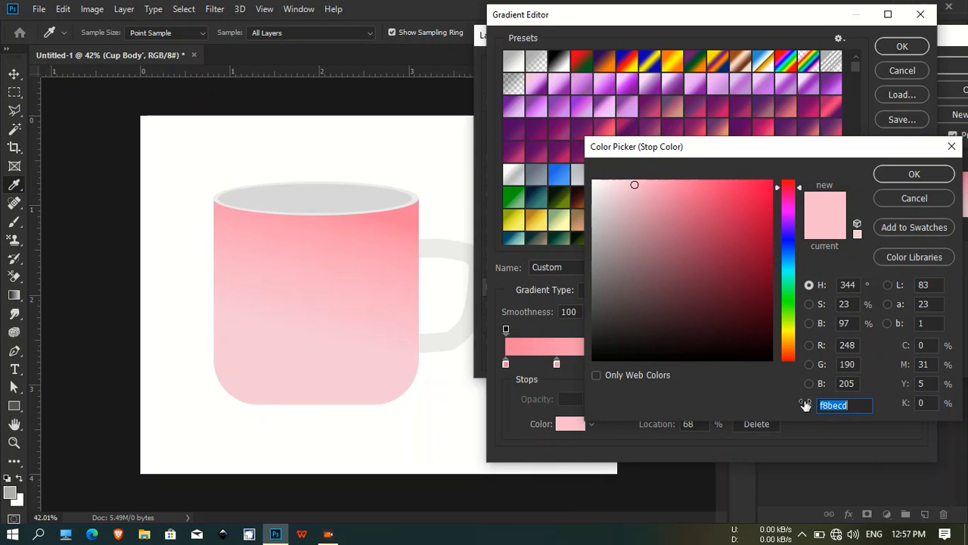
{"action": "left_click", "coordinate": [915, 175]}
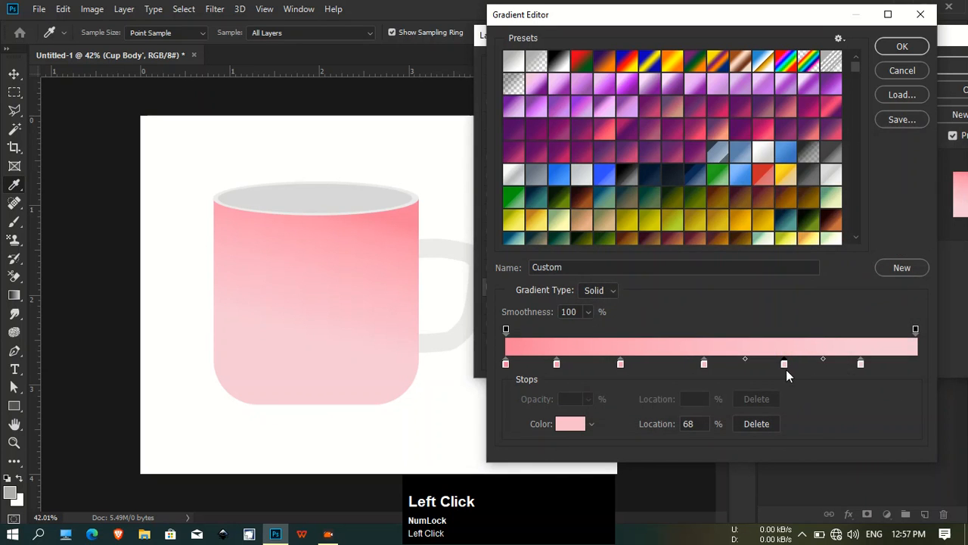
{"action": "left_click", "coordinate": [861, 364]}
{"action": "left_click", "coordinate": [570, 424]}
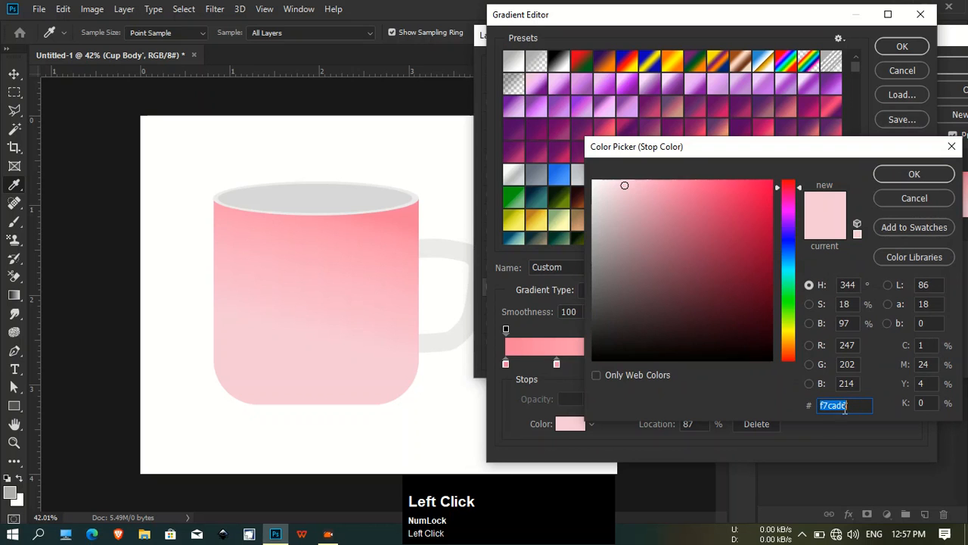
{"action": "left_click", "coordinate": [914, 175]}
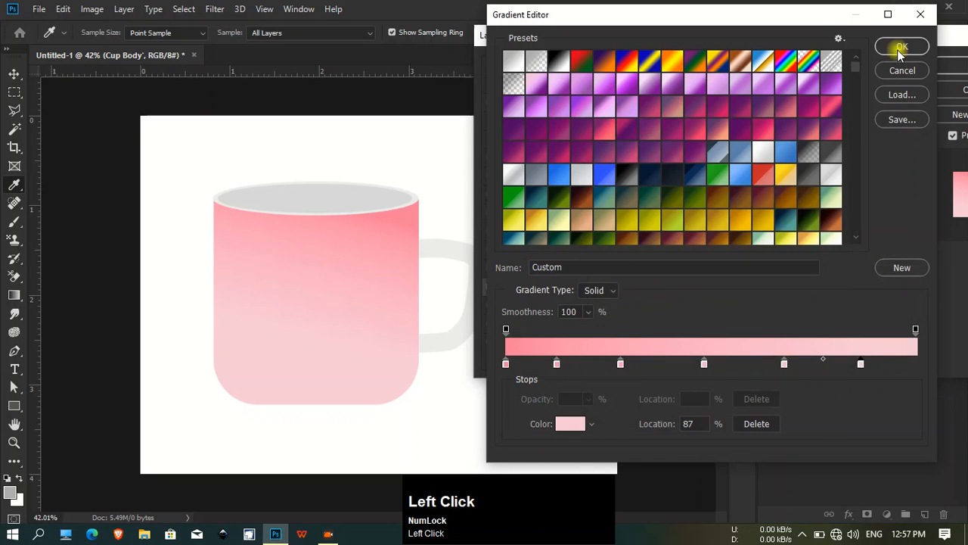
{"action": "left_click", "coordinate": [900, 47]}
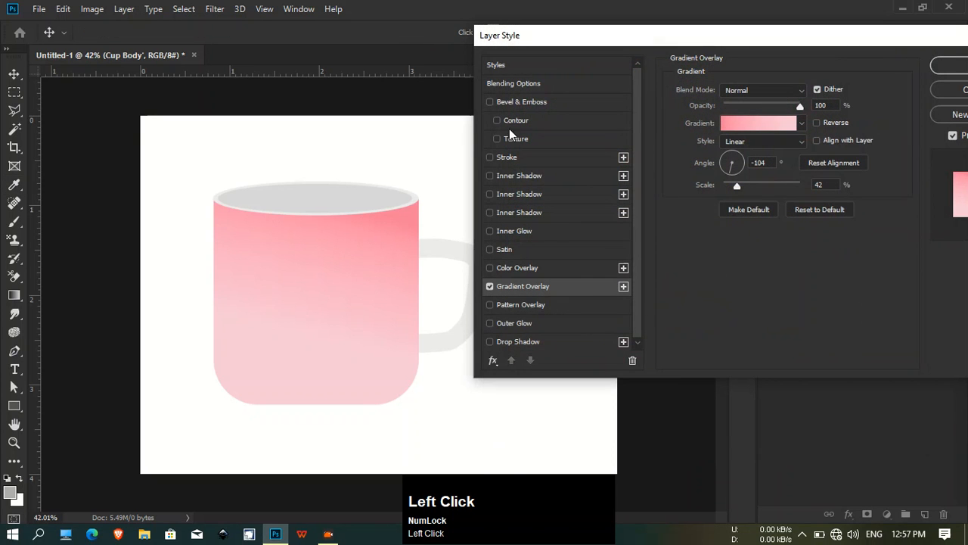
- Add Bevel & Emboss to the cup body with size 152 px, soften 16 px, angle 24° and altitude 11°
{"action": "left_click", "coordinate": [490, 101]}
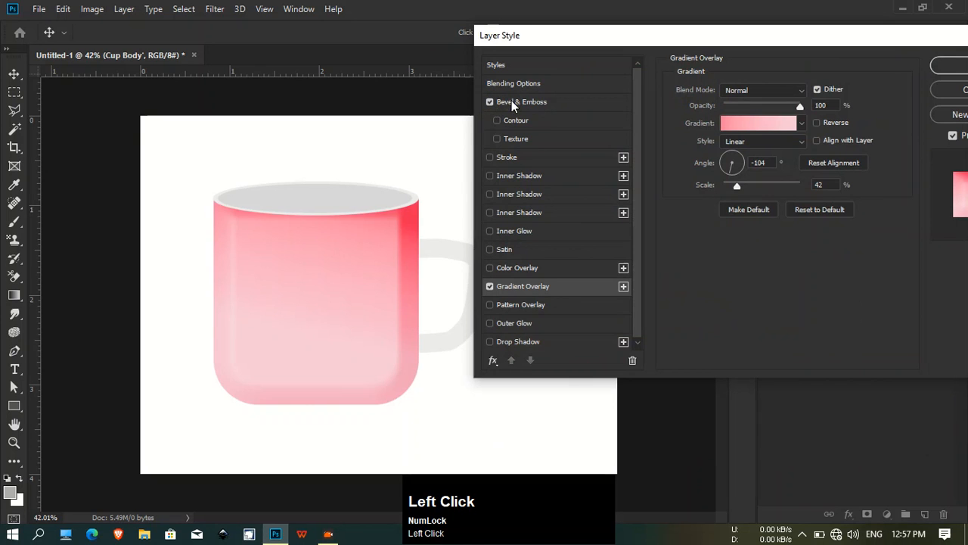
{"action": "left_click", "coordinate": [511, 104]}
{"action": "left_click_drag", "start_coordinate": [731, 38], "coordinate": [723, 49]}
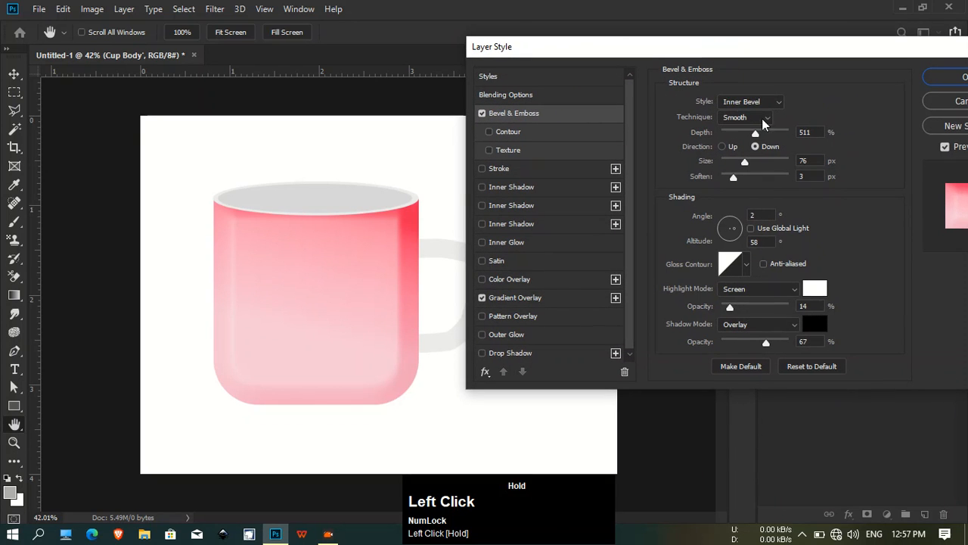
{"action": "left_click_drag", "start_coordinate": [744, 165], "coordinate": [790, 183]}
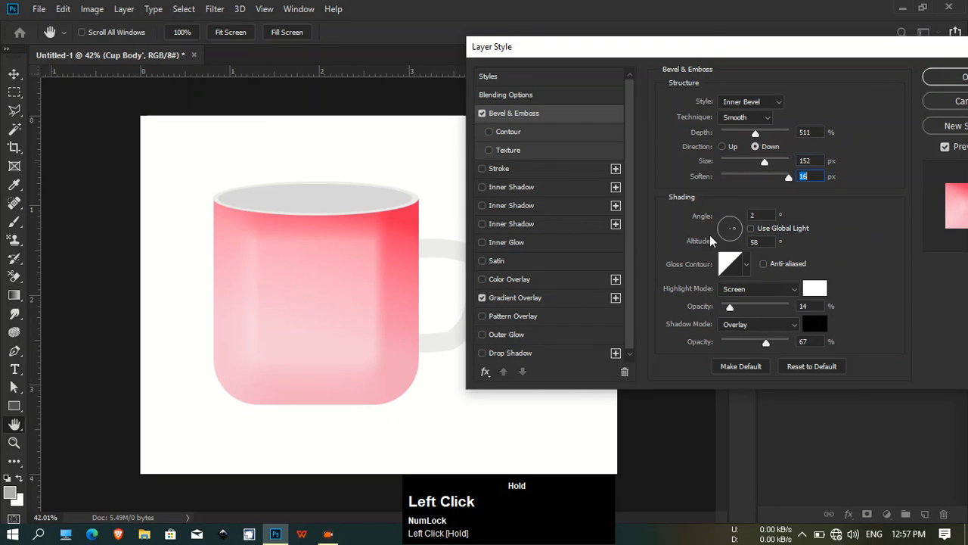
{"action": "left_click_drag", "start_coordinate": [737, 234], "coordinate": [740, 225]}
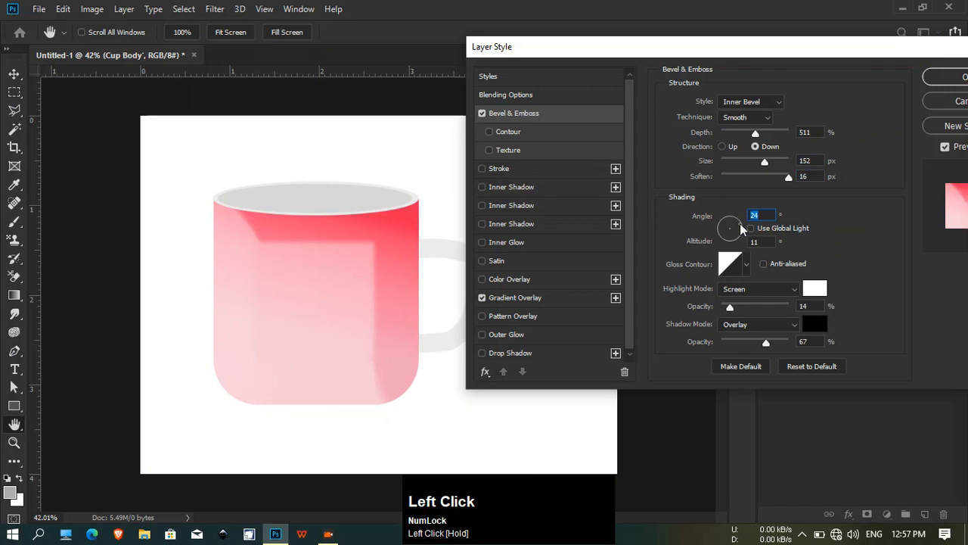
- Try the Emboss style on the cup body's bevel with depth 1000%, size 144 px, angle 138° and altitude 0°
{"action": "left_click", "coordinate": [756, 101]}
{"action": "left_click", "coordinate": [738, 136]}
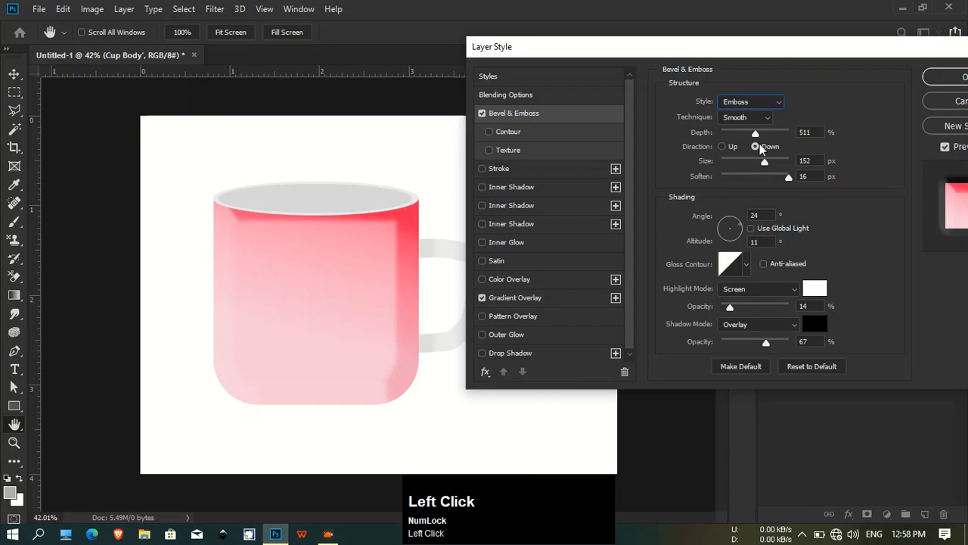
{"action": "left_click_drag", "start_coordinate": [756, 134], "coordinate": [764, 133]}
{"action": "mouse_move", "coordinate": [773, 165]}
{"action": "left_mouse_down"}
{"action": "mouse_move", "coordinate": [730, 163]}
{"action": "mouse_move", "coordinate": [763, 163]}
{"action": "left_mouse_up"}
{"action": "left_click_drag", "start_coordinate": [730, 232], "coordinate": [721, 220]}
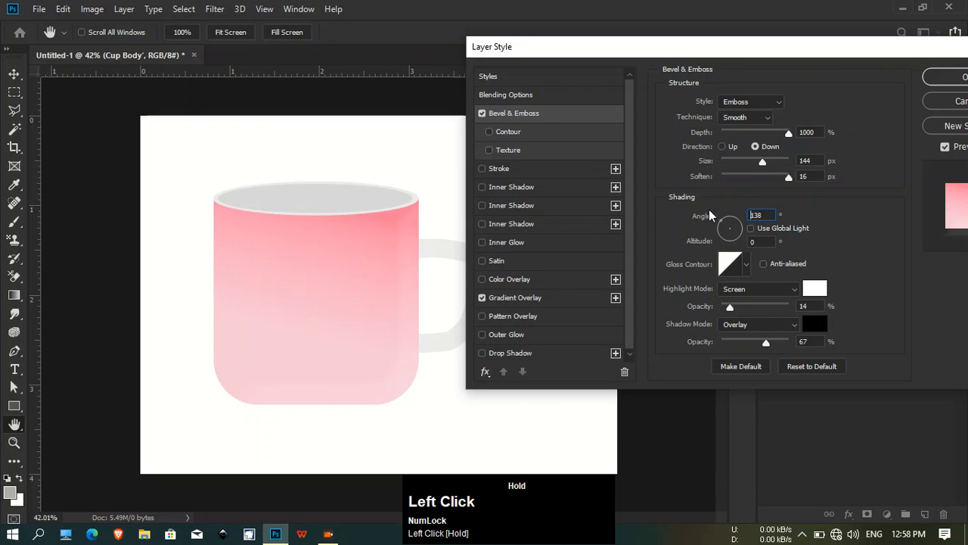
- Switch the bevel style to Inner Bevel with angle -169°, altitude 16°, an anti-aliased gloss contour and 59% highlight opacity
{"action": "left_click", "coordinate": [746, 107]}
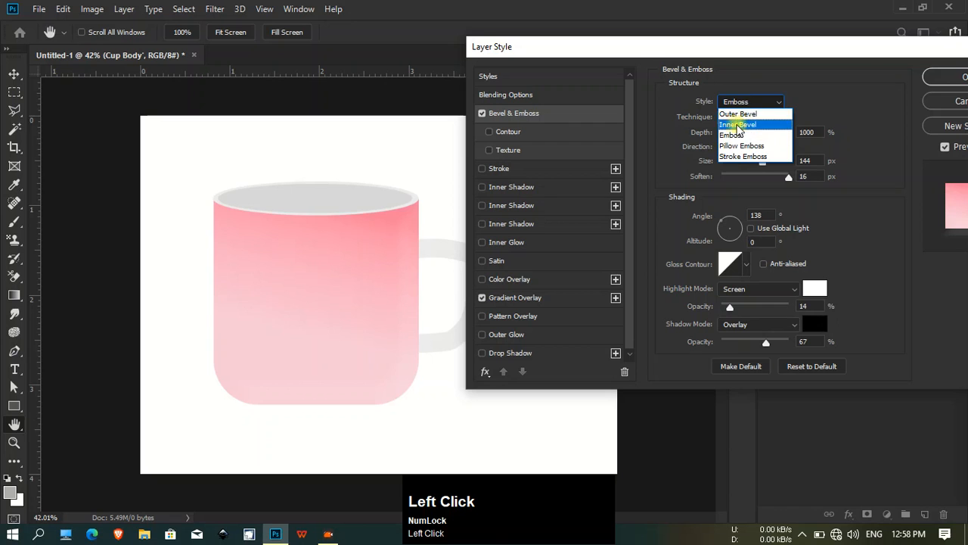
{"action": "left_click", "coordinate": [732, 129]}
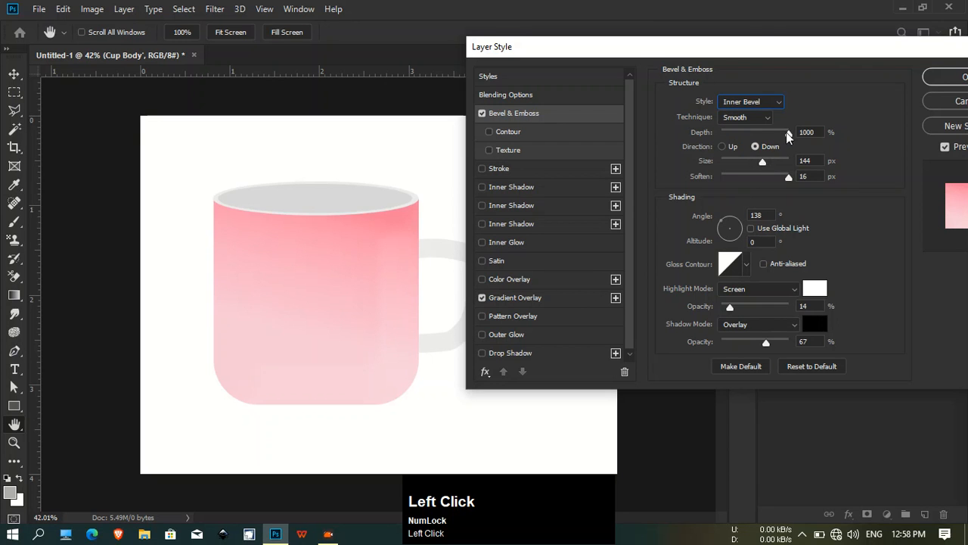
{"action": "mouse_move", "coordinate": [731, 227]}
{"action": "left_mouse_down"}
{"action": "mouse_move", "coordinate": [729, 246]}
{"action": "mouse_move", "coordinate": [721, 237]}
{"action": "left_mouse_up"}
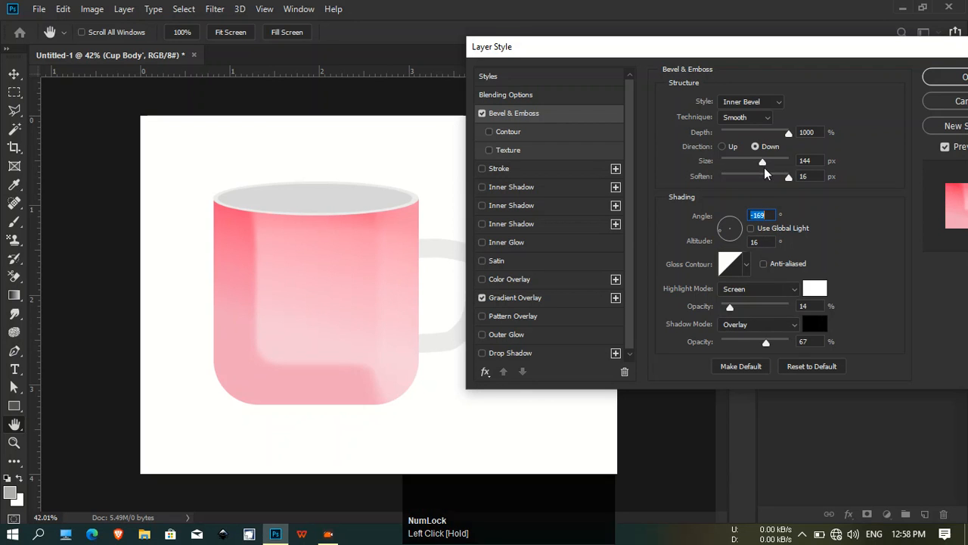
{"action": "left_click", "coordinate": [763, 264]}
{"action": "left_click_drag", "start_coordinate": [732, 311], "coordinate": [761, 312]}
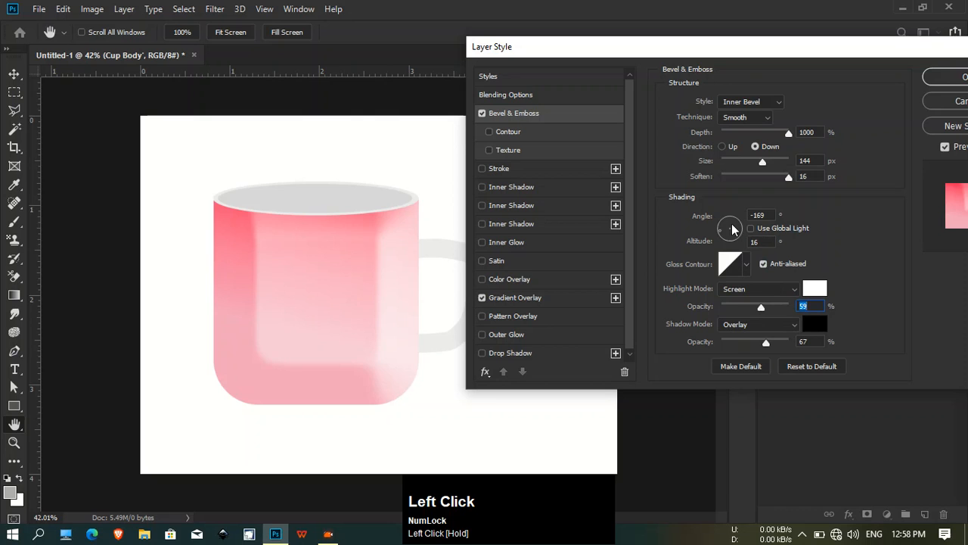
- Set the cup body's bevel direction to Up, its size to 24 px and its shadow opacity to 100%
{"action": "left_click", "coordinate": [722, 146]}
{"action": "left_click_drag", "start_coordinate": [767, 161], "coordinate": [732, 164]}
{"action": "mouse_move", "coordinate": [789, 179]}
{"action": "left_mouse_down"}
{"action": "mouse_move", "coordinate": [744, 180]}
{"action": "mouse_move", "coordinate": [767, 189]}
{"action": "mouse_move", "coordinate": [792, 180]}
{"action": "left_mouse_up"}
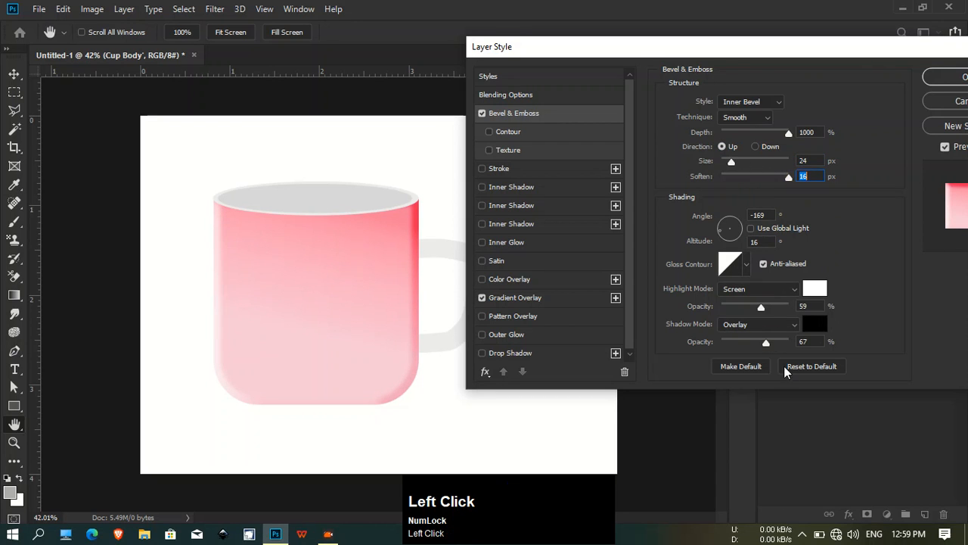
{"action": "left_click_drag", "start_coordinate": [767, 344], "coordinate": [804, 347]}
- Set the bevel highlight color to light pink #f8acac and apply the layer style to the cup body
{"action": "left_click", "coordinate": [814, 288]}
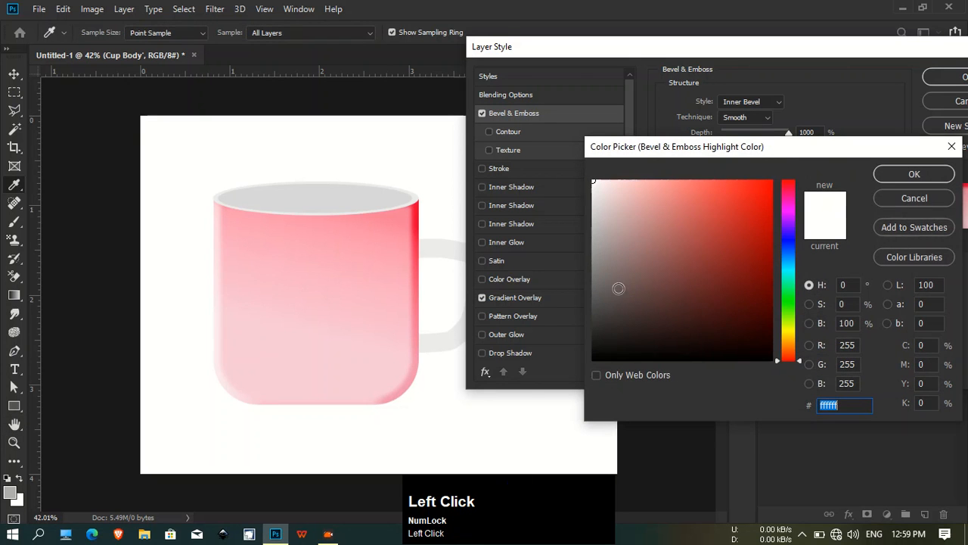
{"action": "left_click", "coordinate": [385, 274]}
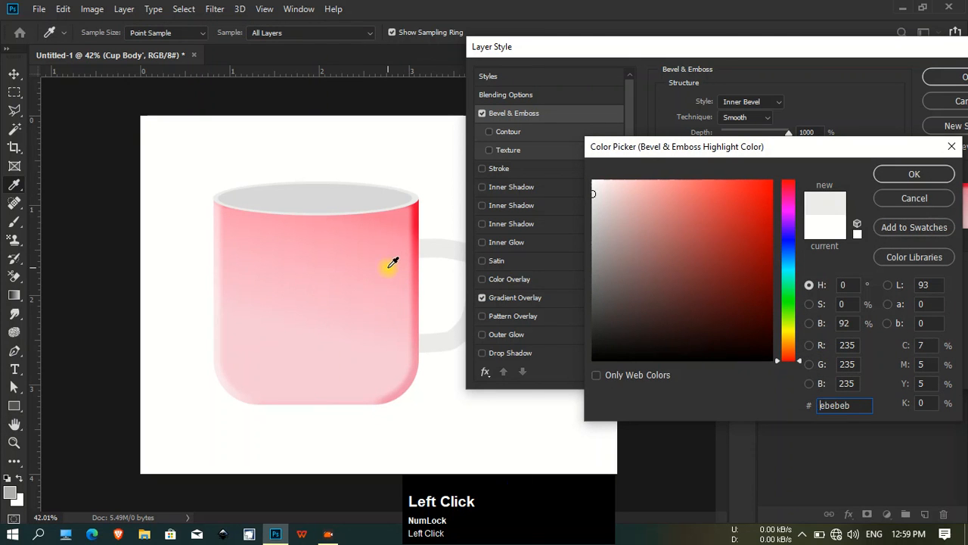
{"action": "left_click_drag", "start_coordinate": [649, 192], "coordinate": [648, 185]}
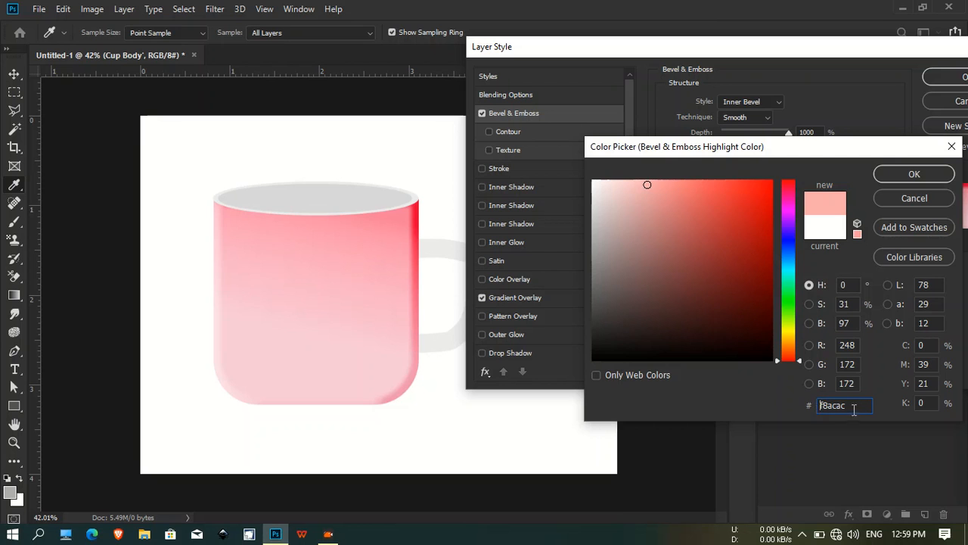
{"action": "left_click", "coordinate": [912, 176]}
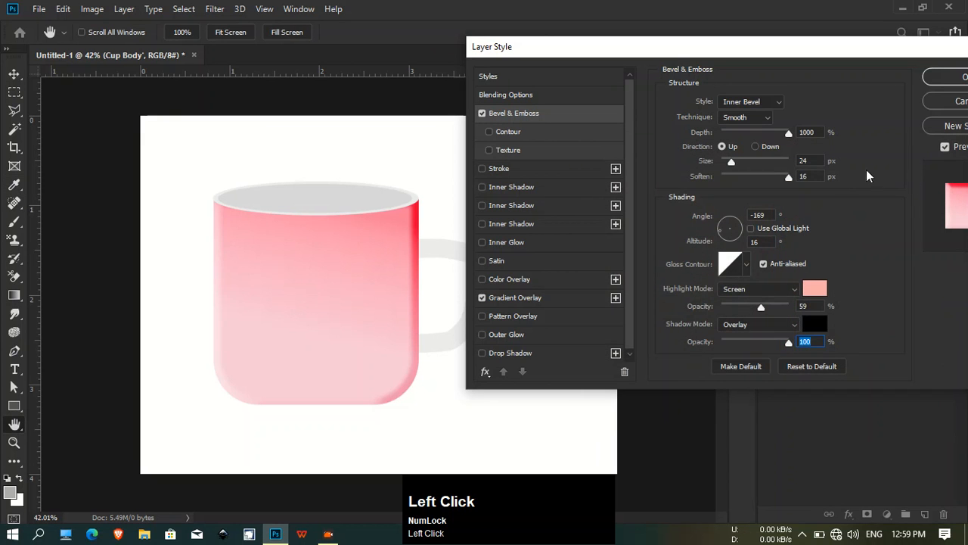
{"action": "left_click_drag", "start_coordinate": [719, 53], "coordinate": [621, 52]}
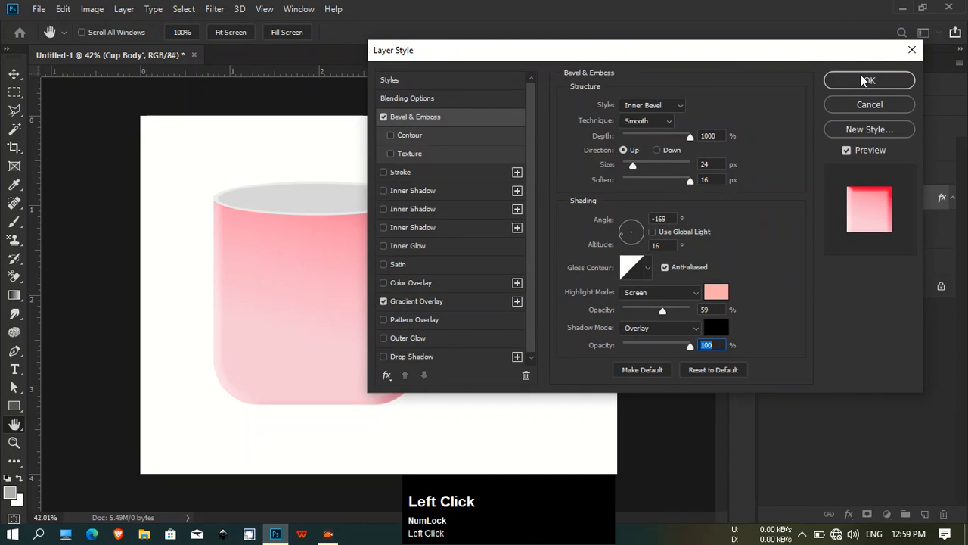
{"action": "left_click", "coordinate": [834, 80]}
{"action": "left_click", "coordinate": [254, 286]}
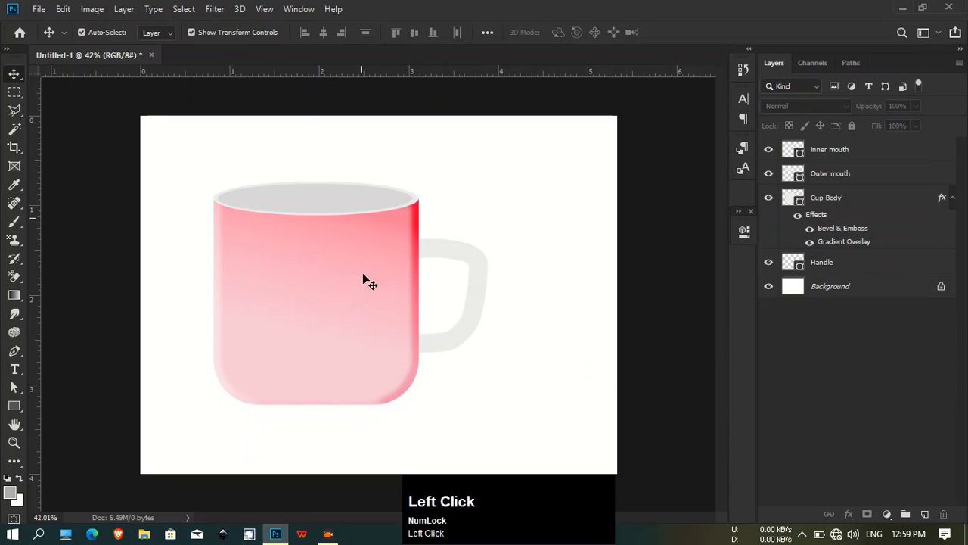
- Try filling the cup body shape with black (#000000) and undo the fill change
{"action": "left_click", "coordinate": [825, 199]}
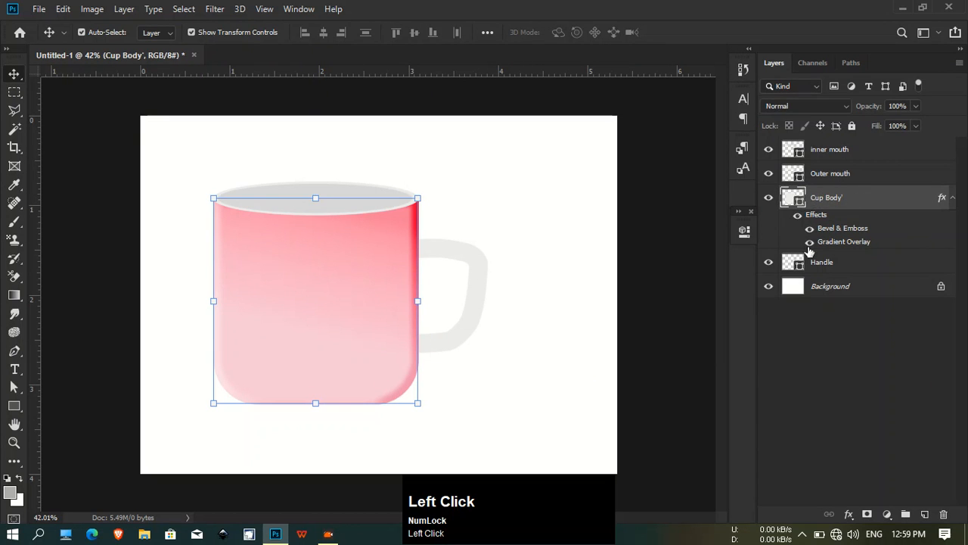
{"action": "left_click", "coordinate": [795, 356]}
{"action": "left_click", "coordinate": [822, 196]}
{"action": "left_click", "coordinate": [14, 406]}
{"action": "left_click", "coordinate": [158, 33]}
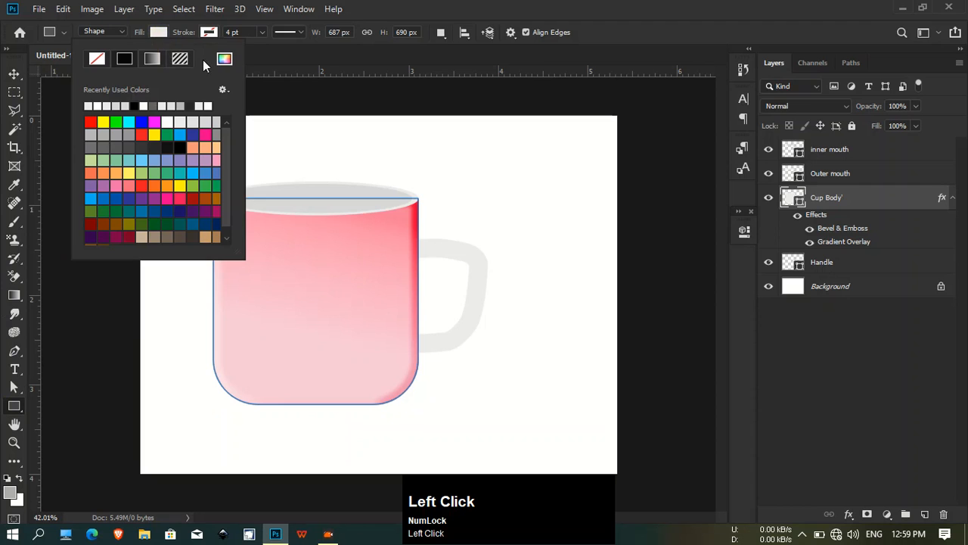
{"action": "left_click", "coordinate": [224, 58]}
{"action": "left_click_drag", "start_coordinate": [627, 312], "coordinate": [516, 416]}
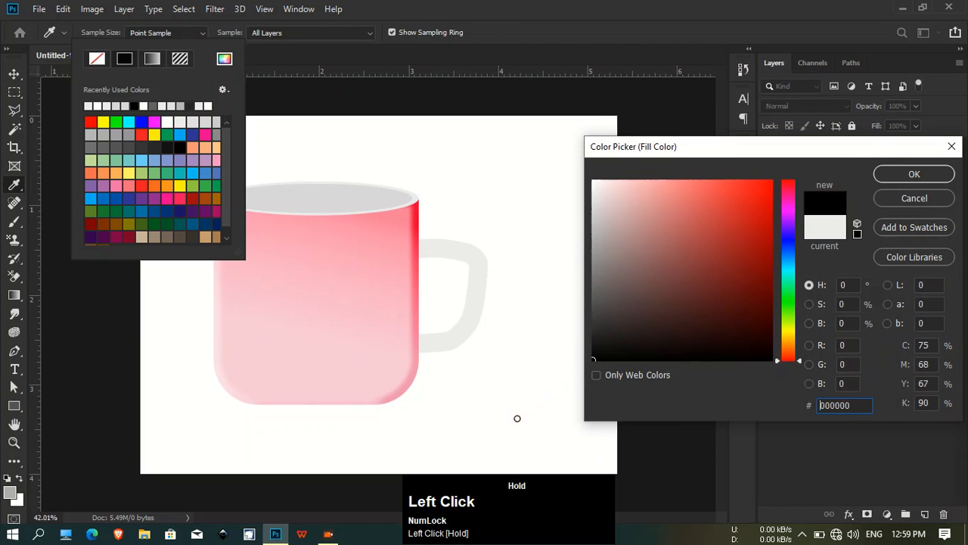
{"action": "left_click", "coordinate": [911, 174]}
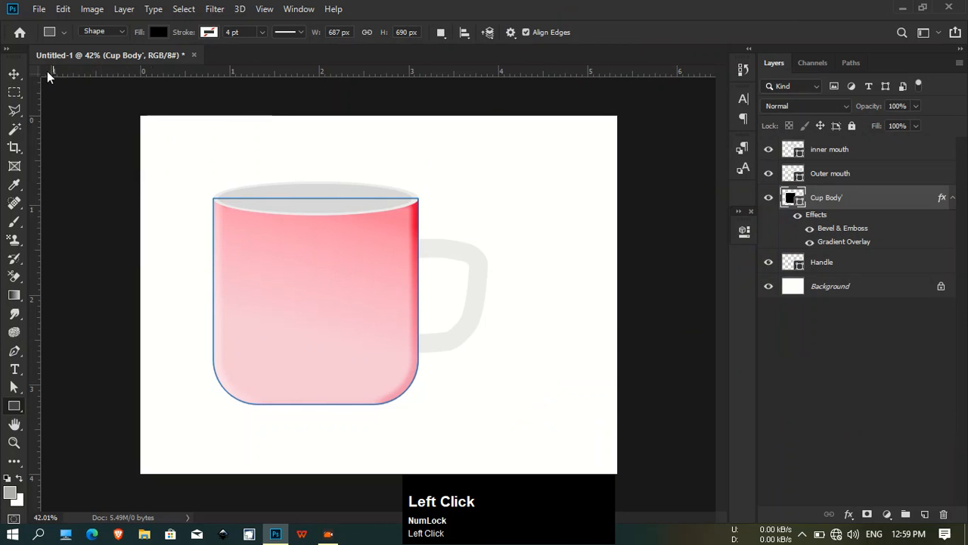
{"action": "left_click", "coordinate": [13, 74]}
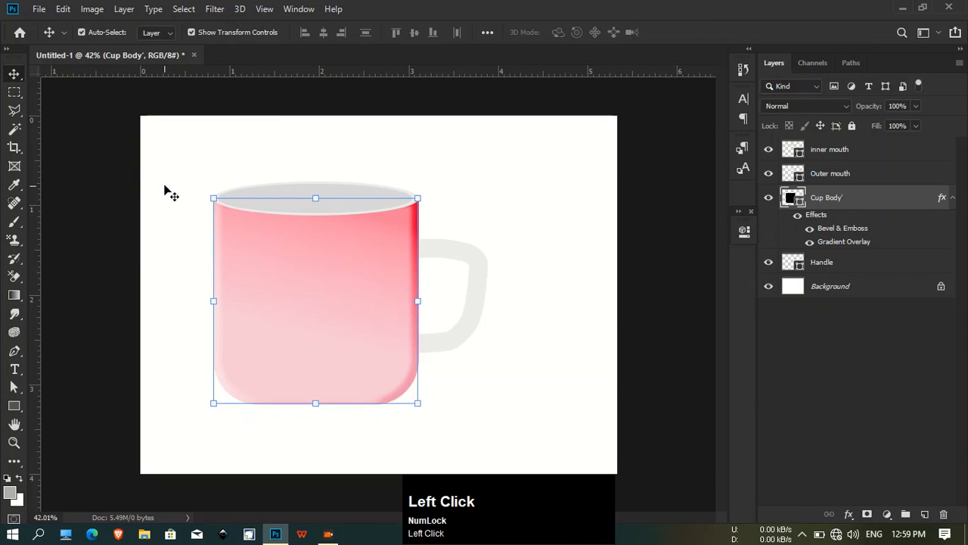
{"action": "left_click", "coordinate": [167, 204]}
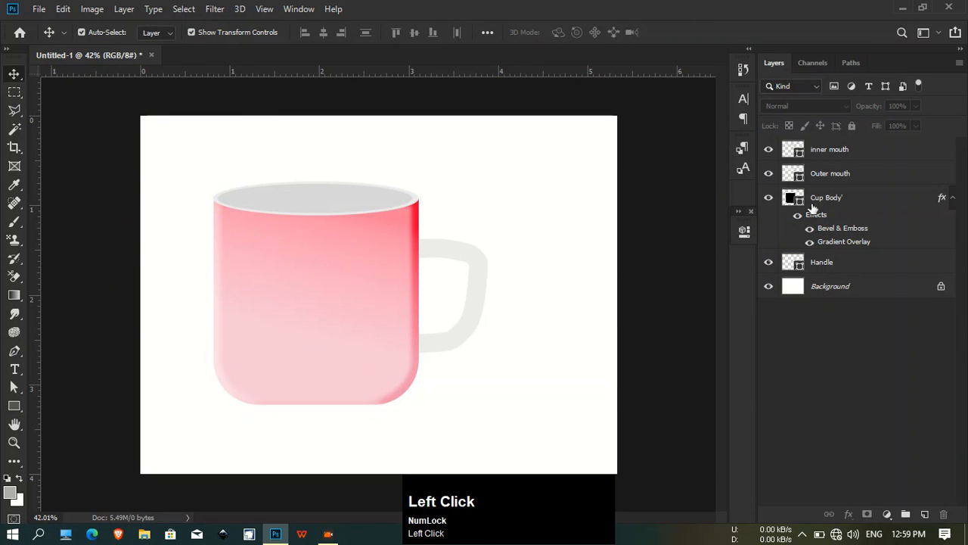
{"action": "key", "text": "ctrl+z"}
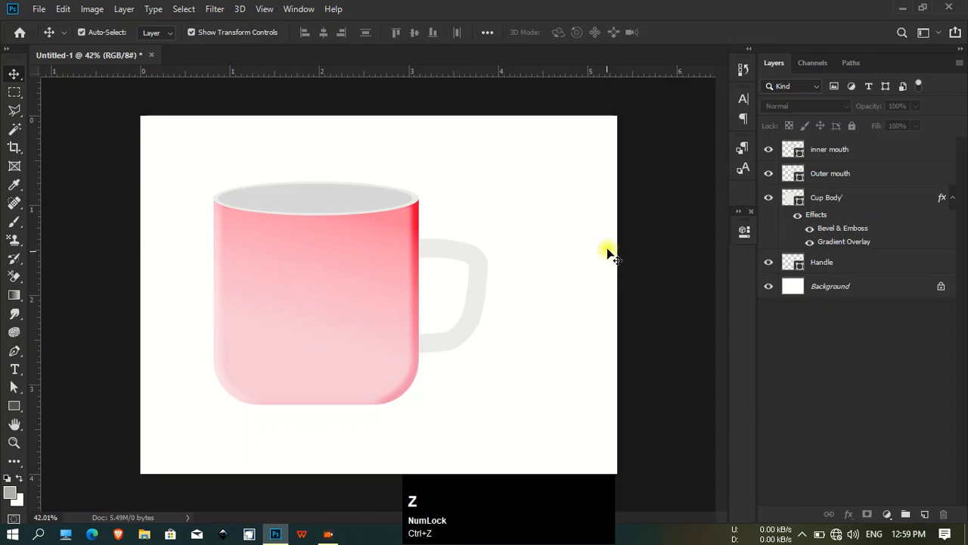
{"action": "left_click", "coordinate": [607, 248]}
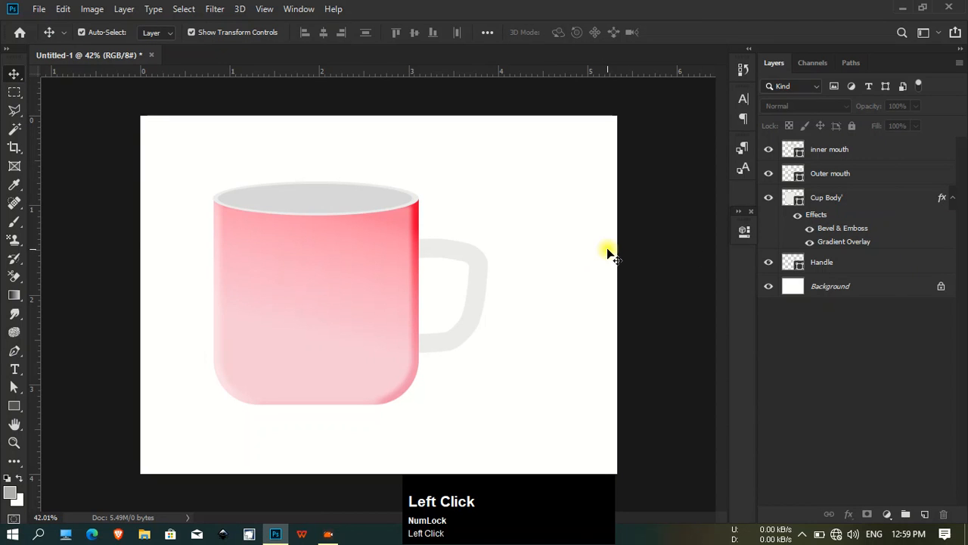
- Draw a rectangle about 1097 × 1011 px covering the cup and place its layer between Outer mouth and Cup Body
{"action": "left_click", "coordinate": [13, 407]}
{"action": "left_click_drag", "start_coordinate": [175, 161], "coordinate": [502, 462]}
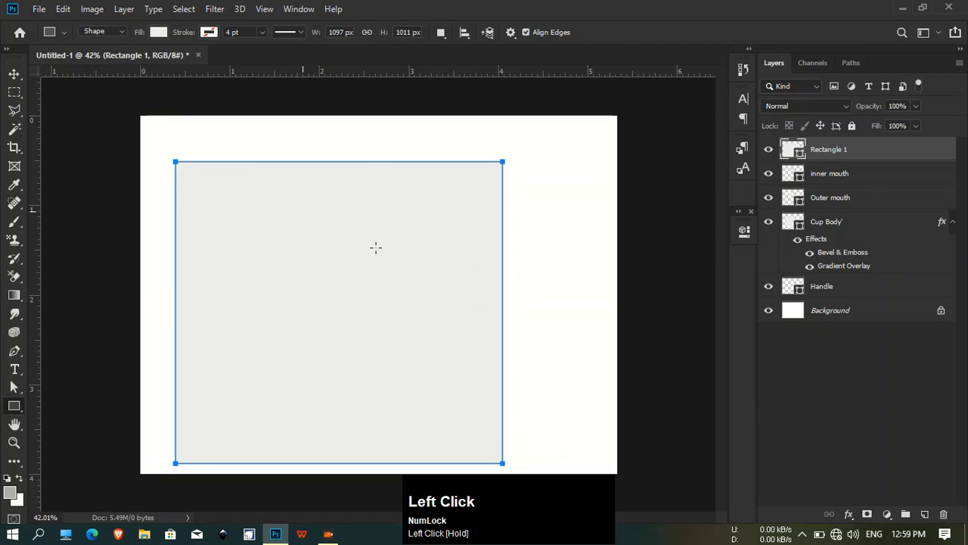
{"action": "left_click_drag", "start_coordinate": [832, 147], "coordinate": [830, 208]}
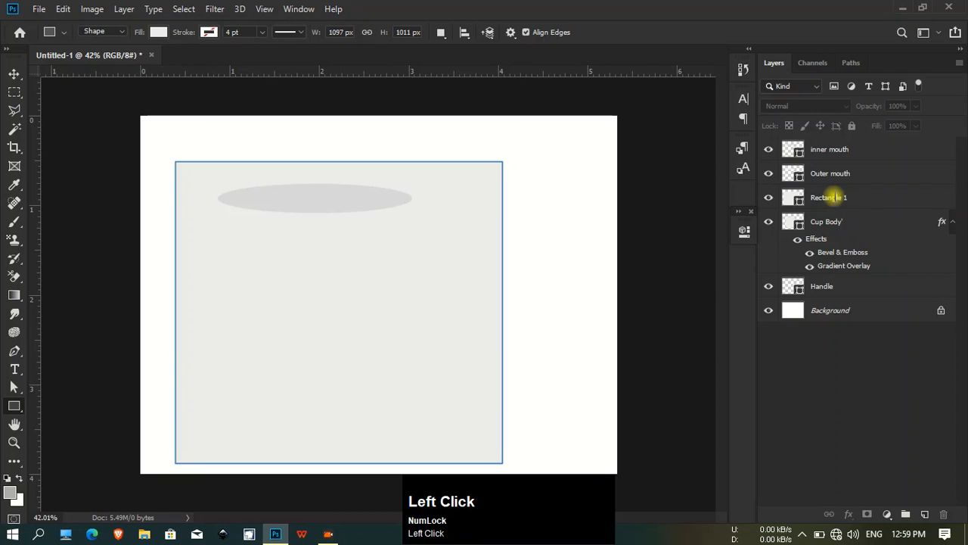
- Rename the new rectangle's layer as Black
{"action": "double_click", "coordinate": [834, 197]}
{"action": "key", "text": "BackSpace"}
{"action": "type", "text": "Bla"}
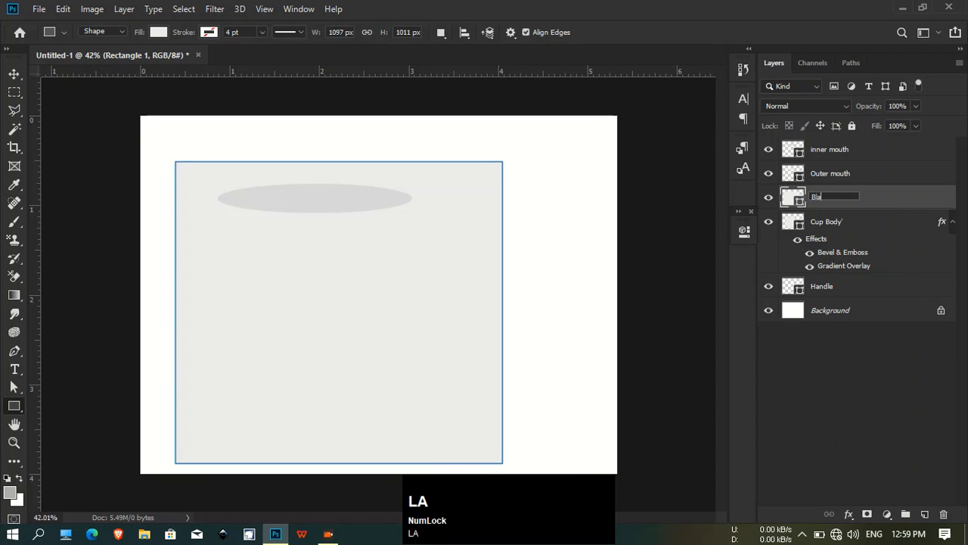
{"action": "type", "text": "ck"}
{"action": "left_click", "coordinate": [858, 360]}
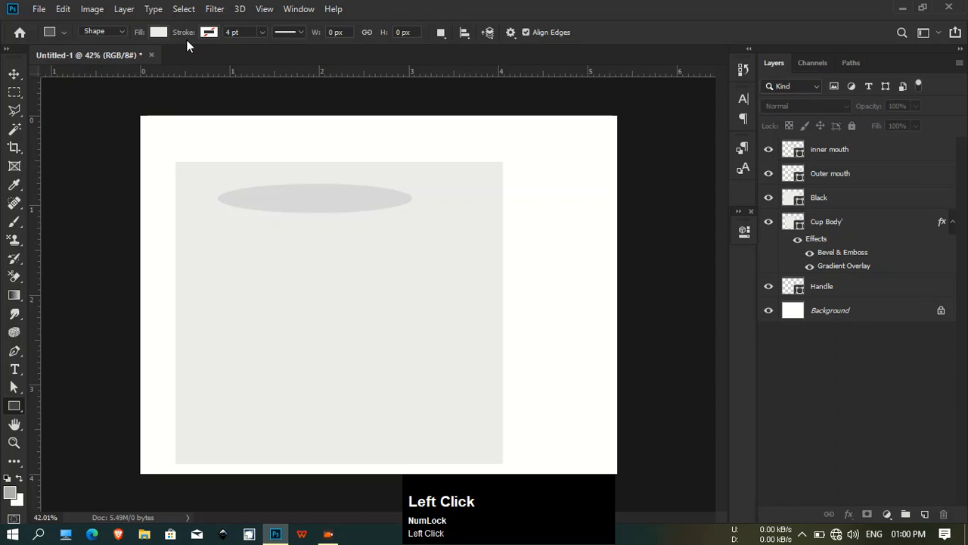
- Try to set the rectangle's fill to black without its layer selected
{"action": "left_click", "coordinate": [155, 34]}
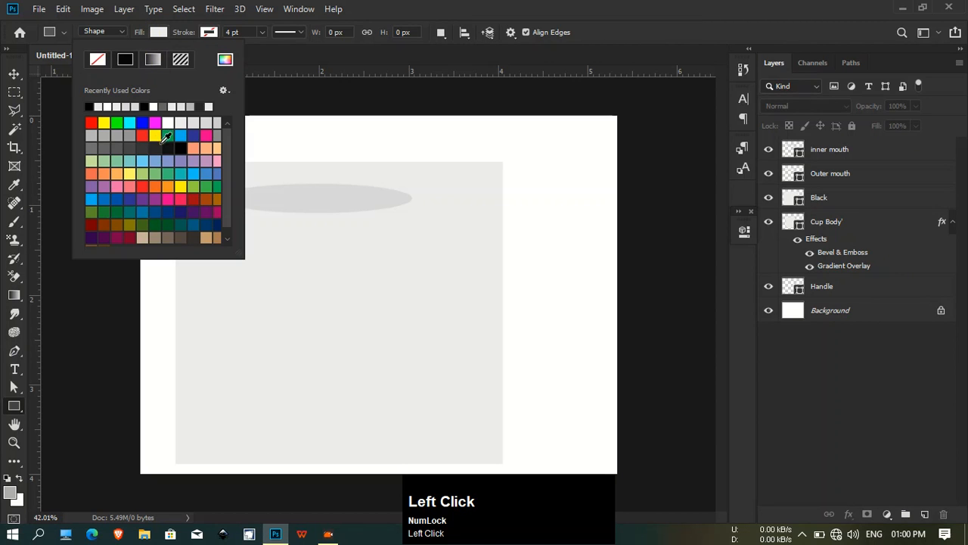
{"action": "left_click", "coordinate": [178, 145]}
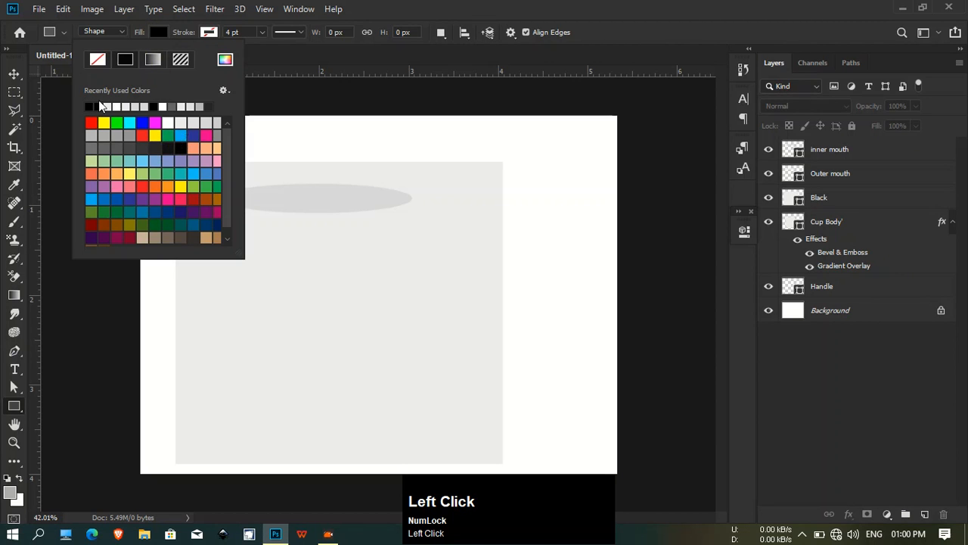
{"action": "left_click", "coordinate": [15, 74]}
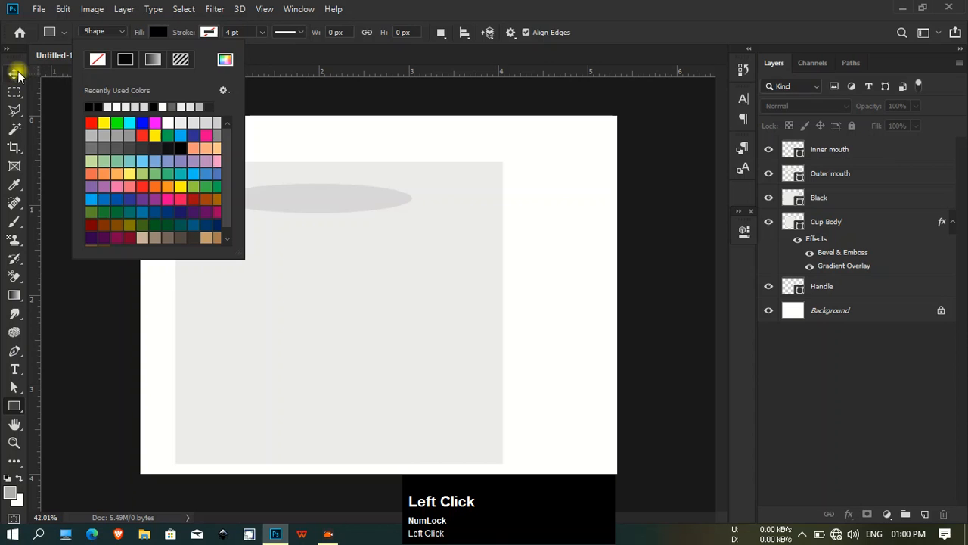
- Select the Black layer and fill its rectangle with solid black
{"action": "left_click", "coordinate": [821, 201]}
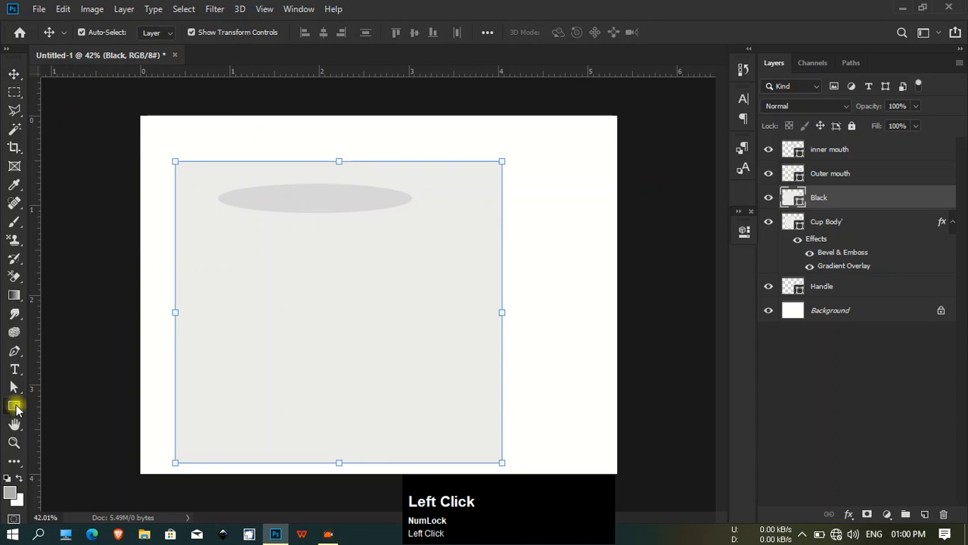
{"action": "left_click", "coordinate": [15, 408]}
{"action": "left_click", "coordinate": [158, 33]}
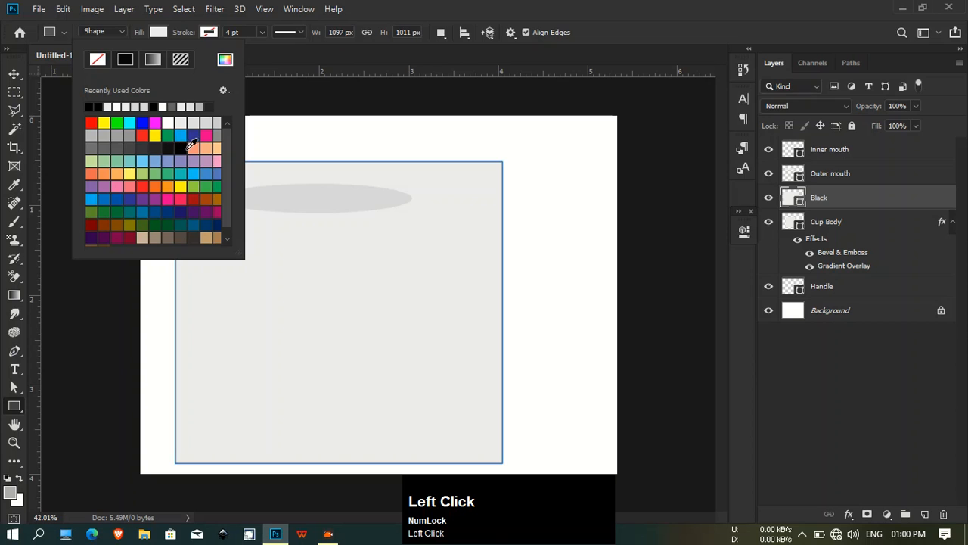
{"action": "left_click", "coordinate": [187, 148]}
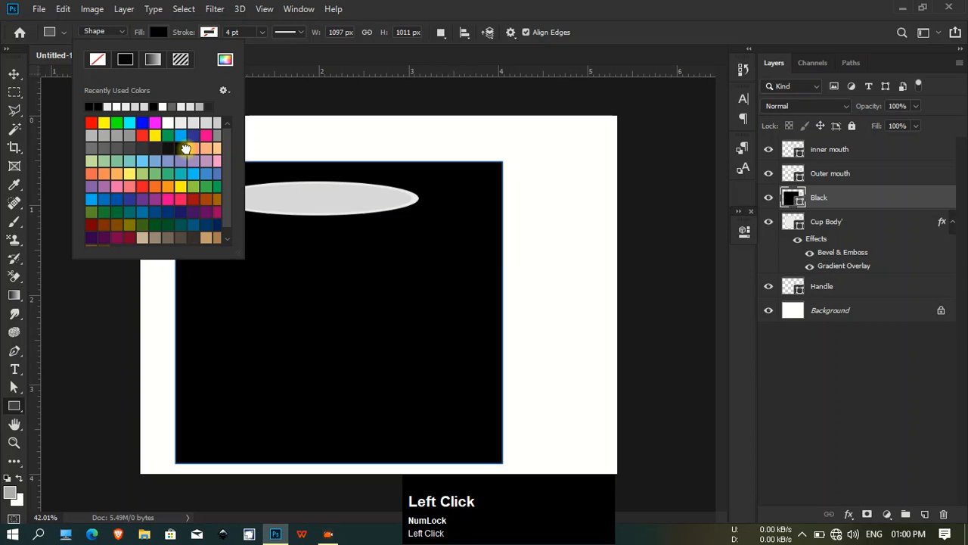
- Add a layer mask to the Black layer and set the Brush tool's flow and opacity to 100%
{"action": "left_click", "coordinate": [14, 73]}
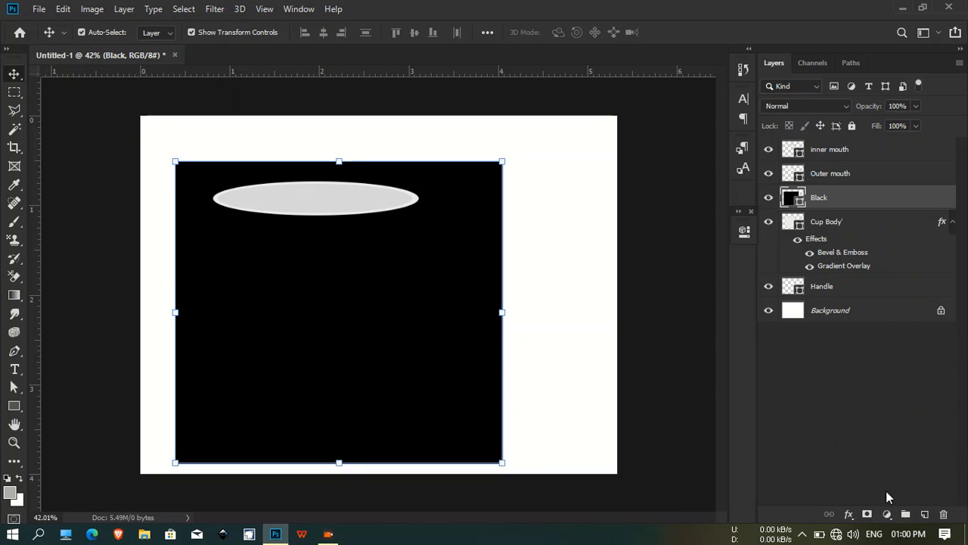
{"action": "left_click", "coordinate": [866, 514]}
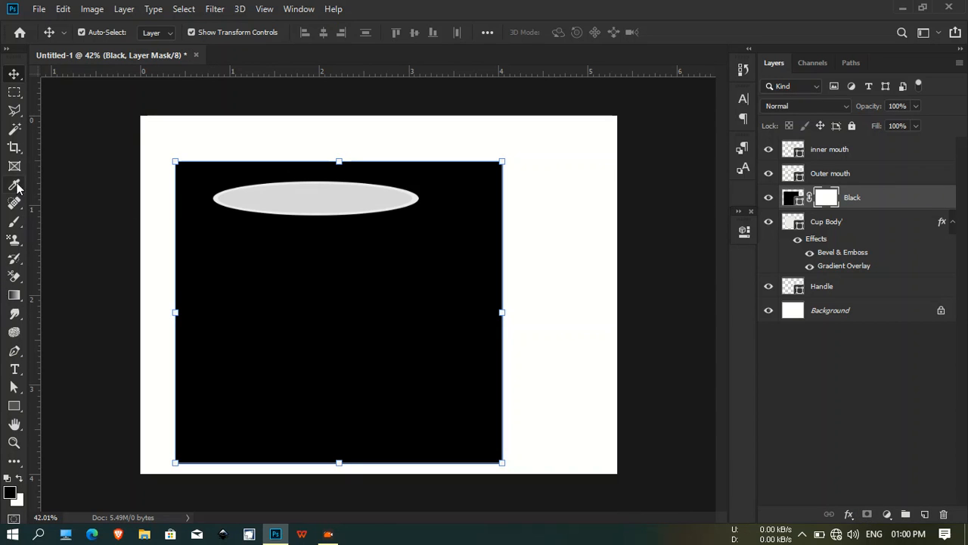
{"action": "left_click", "coordinate": [13, 223]}
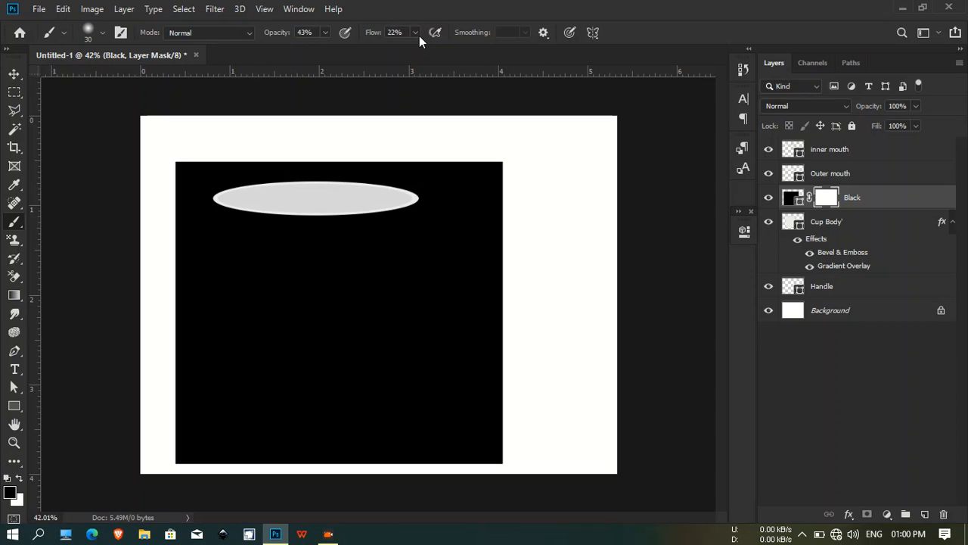
{"action": "left_click_drag", "start_coordinate": [415, 32], "coordinate": [499, 50]}
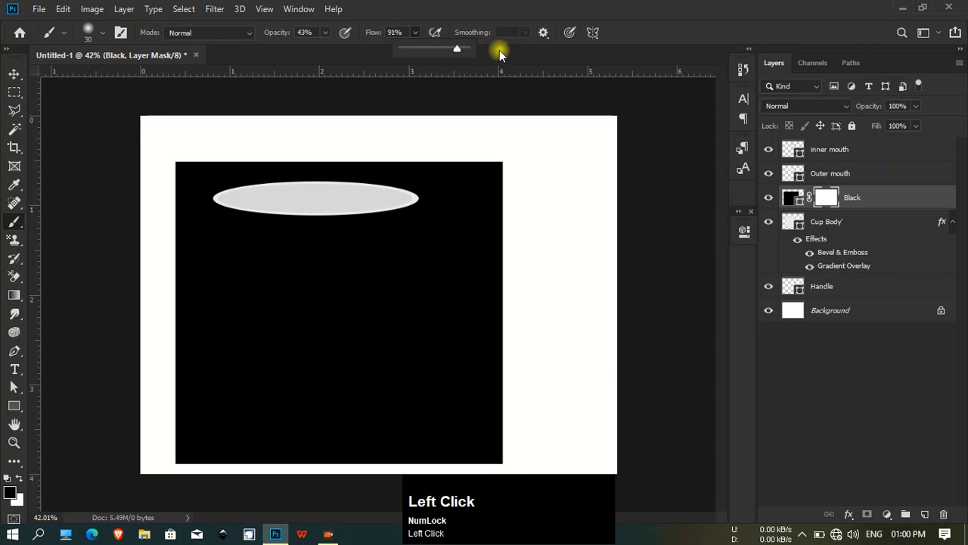
{"action": "left_click", "coordinate": [326, 31]}
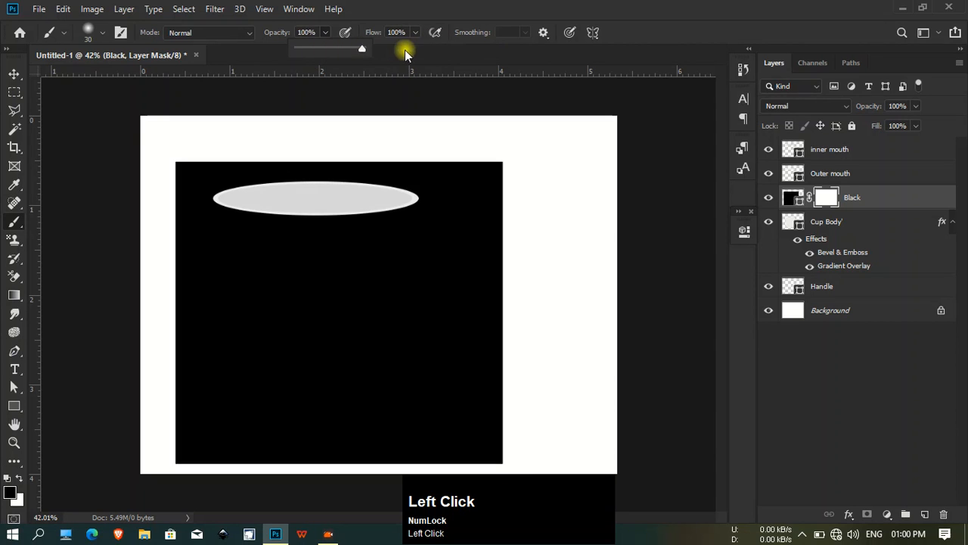
- Paint the Black layer's mask black with a 500 px brush at 100% hardness to hide the whole rectangle
{"action": "left_click", "coordinate": [102, 32]}
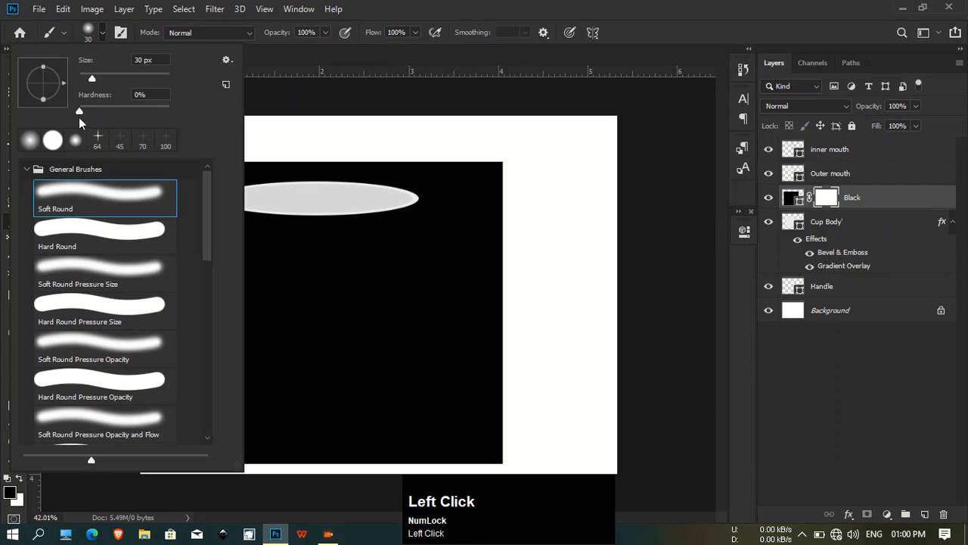
{"action": "left_click_drag", "start_coordinate": [141, 109], "coordinate": [174, 110]}
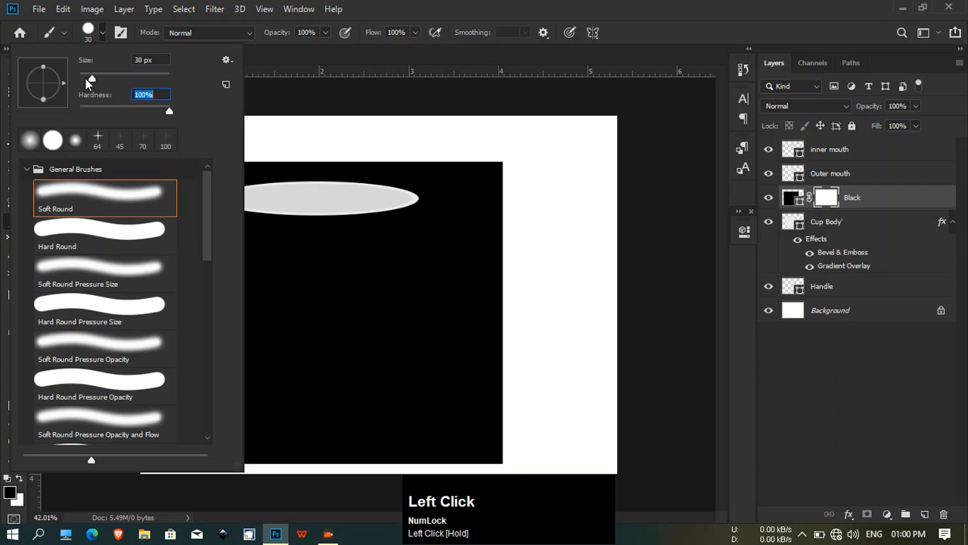
{"action": "left_click_drag", "start_coordinate": [99, 79], "coordinate": [140, 78]}
{"action": "left_click", "coordinate": [555, 9]}
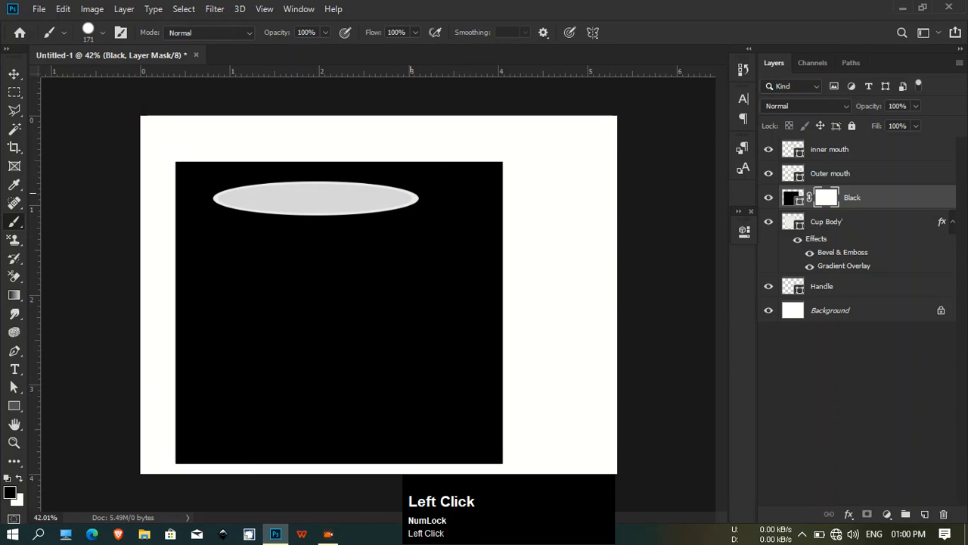
{"action": "key", "text": "bracketright"}
{"action": "key", "text": "bracketright"}
{"action": "key", "text": "bracketright"}
{"action": "key", "text": "bracketright"}
{"action": "mouse_move", "coordinate": [189, 180]}
{"action": "left_mouse_down"}
{"action": "mouse_move", "coordinate": [523, 187]}
{"action": "mouse_move", "coordinate": [242, 287]}
{"action": "mouse_move", "coordinate": [317, 355]}
{"action": "mouse_move", "coordinate": [242, 424]}
{"action": "left_mouse_up"}
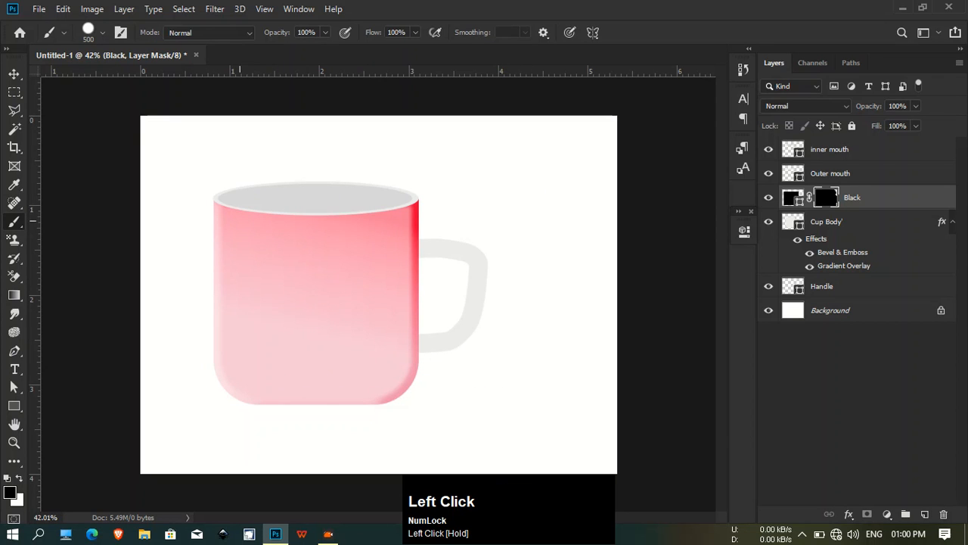
- Switch the foreground colour to white and set the brush to 0% hardness, 48% flow and 54% opacity
{"action": "left_click", "coordinate": [18, 480]}
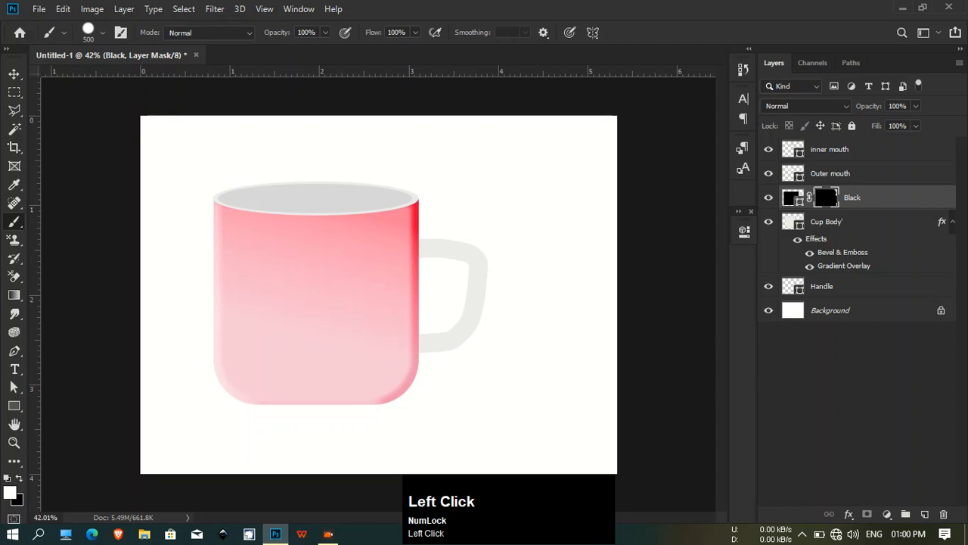
{"action": "left_click", "coordinate": [102, 33]}
{"action": "left_click_drag", "start_coordinate": [88, 109], "coordinate": [70, 109]}
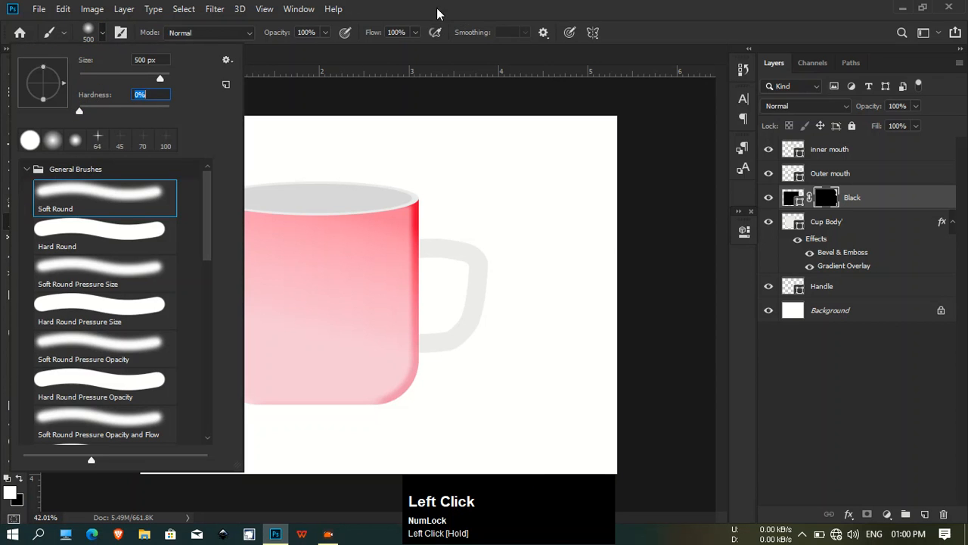
{"action": "left_click", "coordinate": [438, 10]}
{"action": "left_click", "coordinate": [414, 33]}
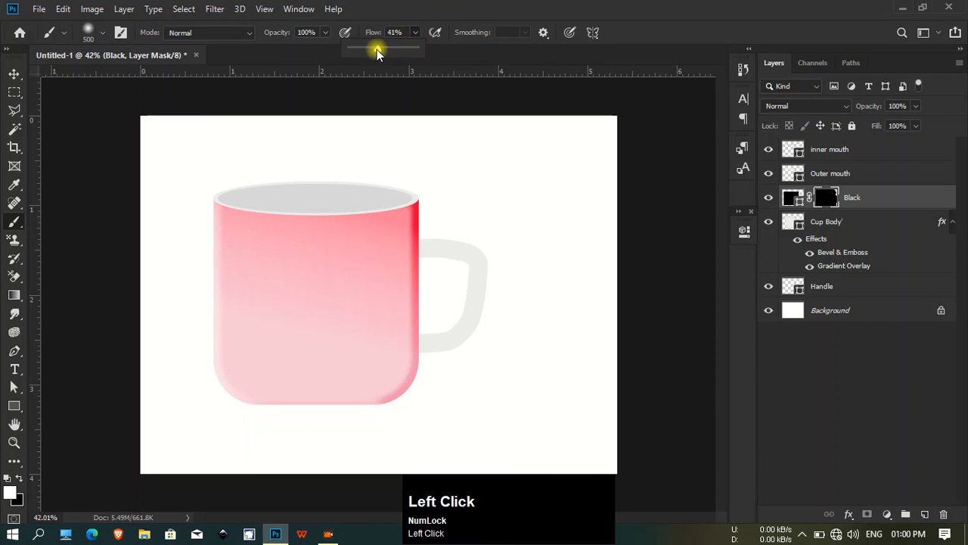
{"action": "left_click_drag", "start_coordinate": [376, 49], "coordinate": [381, 50]}
{"action": "left_click", "coordinate": [324, 32]}
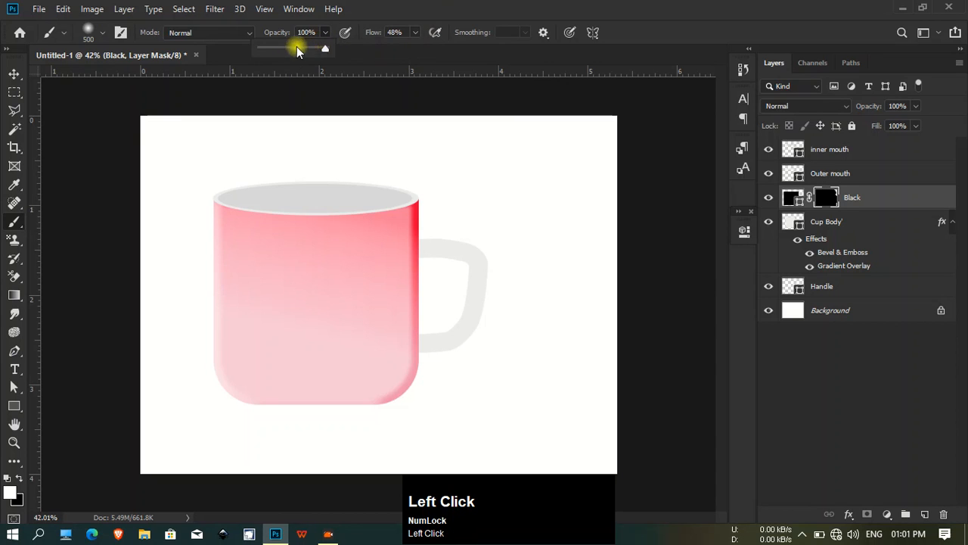
{"action": "left_click_drag", "start_coordinate": [291, 50], "coordinate": [295, 52]}
{"action": "left_click", "coordinate": [316, 178]}
- Try a shadow stroke down the cup's left side, undo it, and lower the brush opacity to 22%
{"action": "left_click_drag", "start_coordinate": [189, 221], "coordinate": [214, 421]}
{"action": "key", "text": "ctrl+z"}
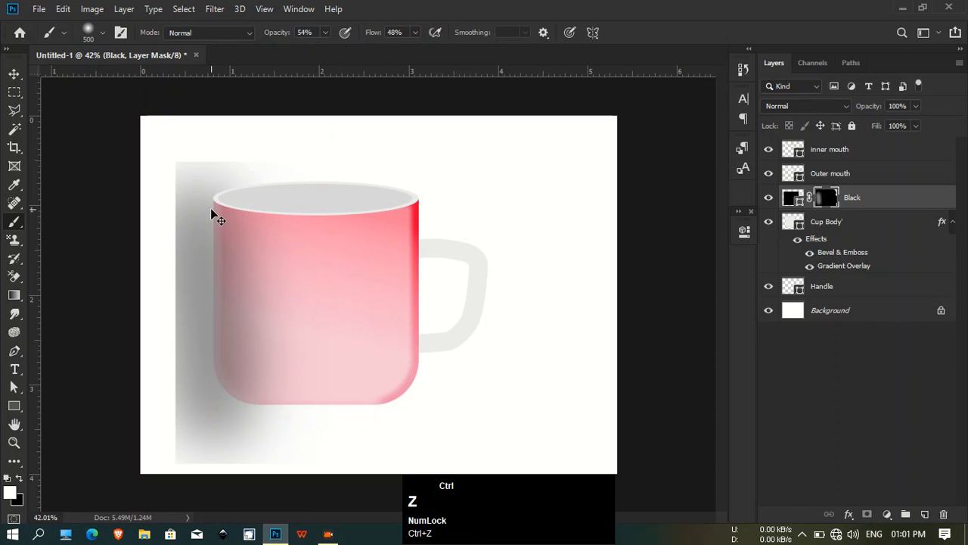
{"action": "left_click", "coordinate": [317, 33]}
{"action": "left_click_drag", "start_coordinate": [320, 33], "coordinate": [303, 48]}
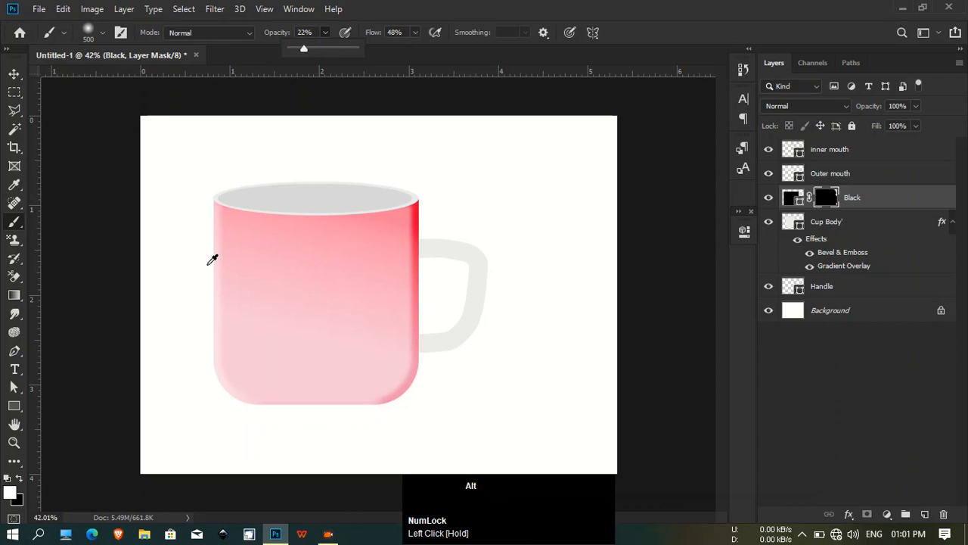
- Reduce the brush to 200 px and paint a short soft shadow on the mask at the cup body's upper-left corner
{"action": "scroll", "coordinate": [212, 260], "scroll_direction": "up", "scroll_amount": 5, "text": "alt"}
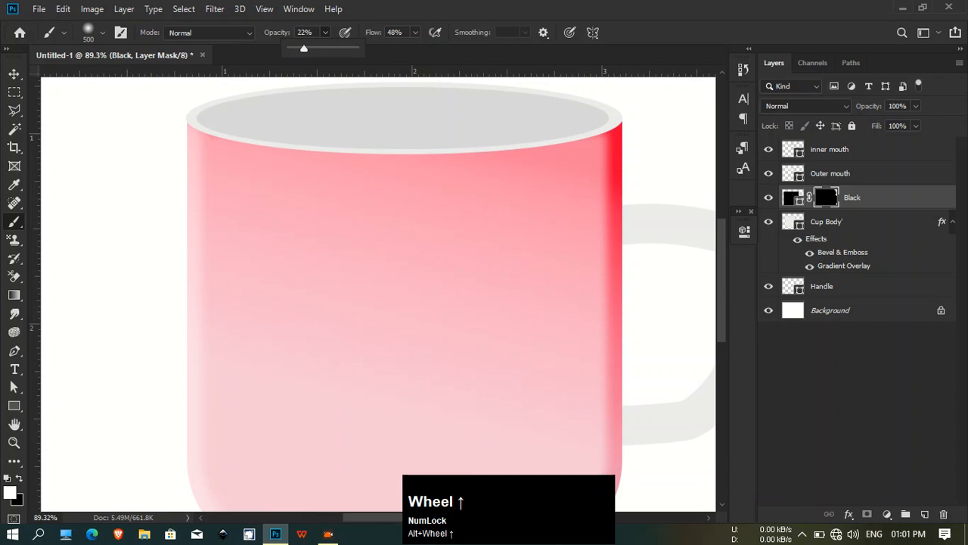
{"action": "key", "text": "bracketleft"}
{"action": "key", "text": "bracketleft"}
{"action": "left_click_drag", "start_coordinate": [200, 153], "coordinate": [221, 213]}
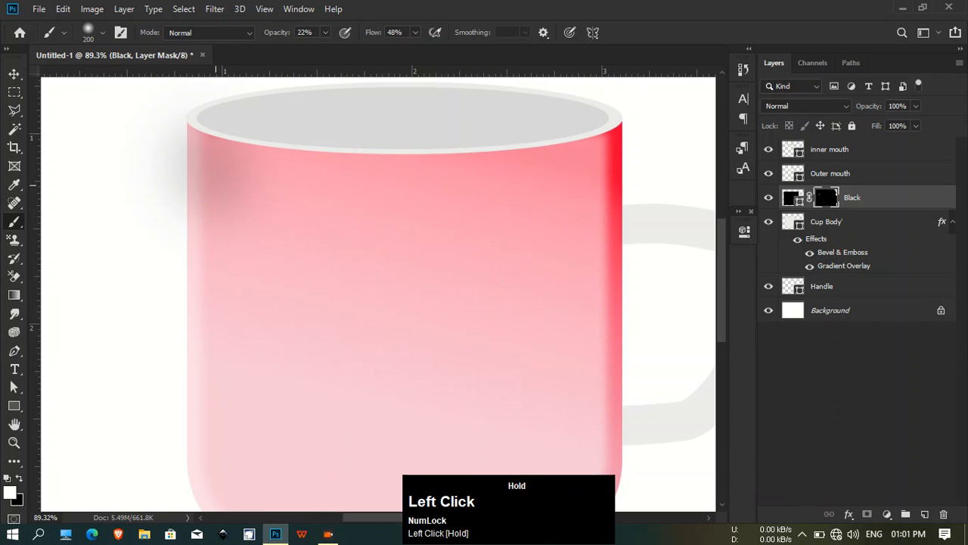
{"action": "scroll", "coordinate": [231, 162], "scroll_direction": "down", "scroll_amount": 1, "text": "alt"}
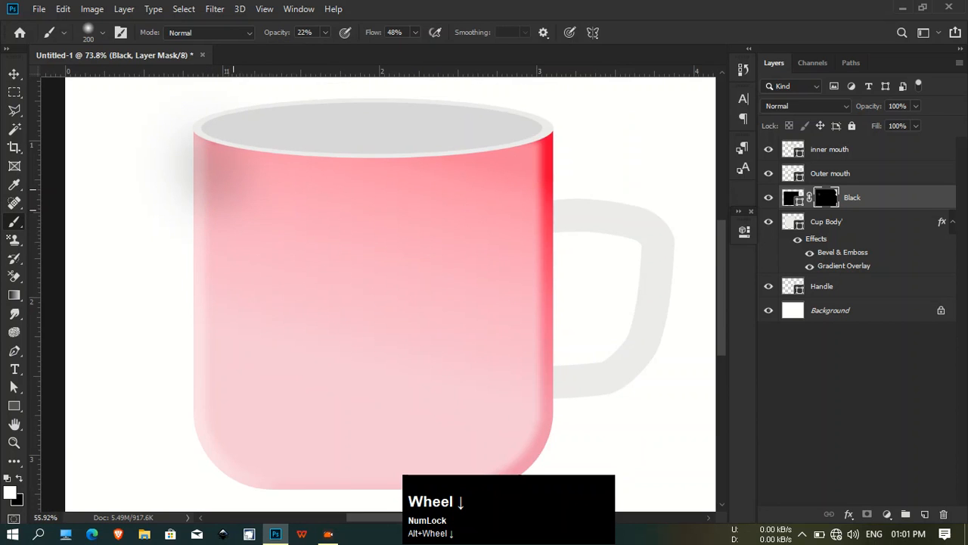
{"action": "scroll", "coordinate": [231, 162], "scroll_direction": "down", "scroll_amount": 1, "text": "alt"}
{"action": "left_click_drag", "start_coordinate": [227, 155], "coordinate": [231, 454]}
{"action": "left_click_drag", "start_coordinate": [221, 245], "coordinate": [213, 402]}
{"action": "mouse_move", "coordinate": [234, 162]}
{"action": "left_mouse_down"}
{"action": "mouse_move", "coordinate": [246, 220]}
{"action": "mouse_move", "coordinate": [258, 473]}
{"action": "left_mouse_up"}
{"action": "left_click_drag", "start_coordinate": [200, 104], "coordinate": [219, 130]}
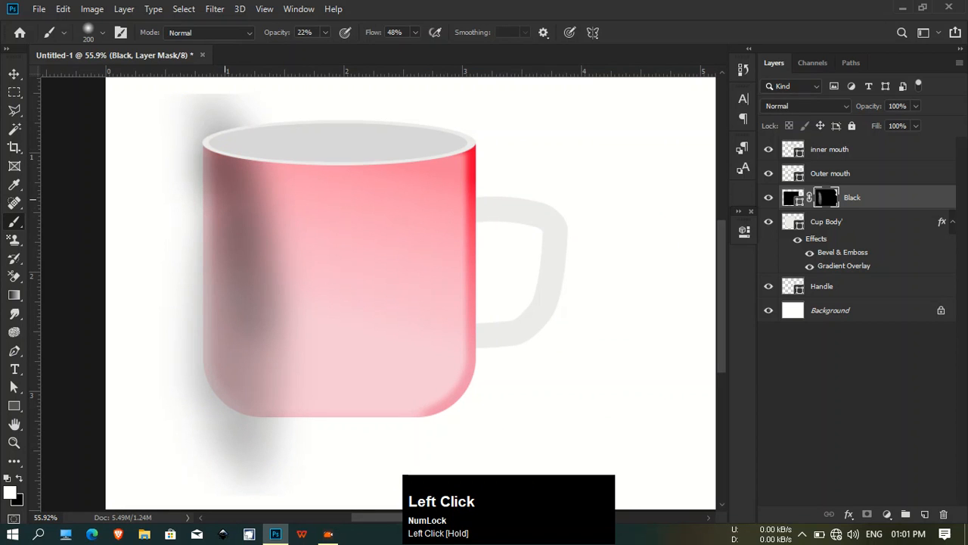
{"action": "key", "text": "ctrl+z"}
{"action": "key", "text": "ctrl+z"}
{"action": "key", "text": "ctrl+z"}
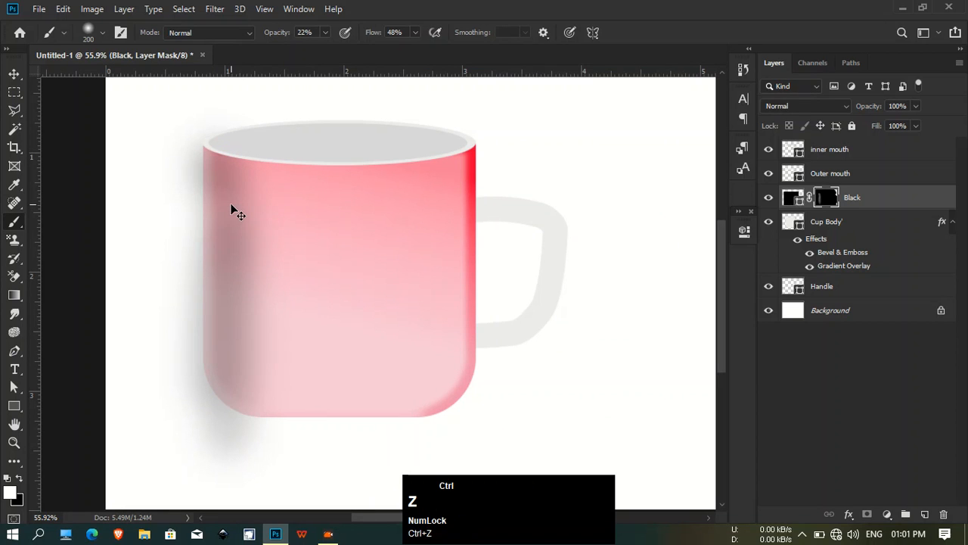
{"action": "key", "text": "ctrl+z"}
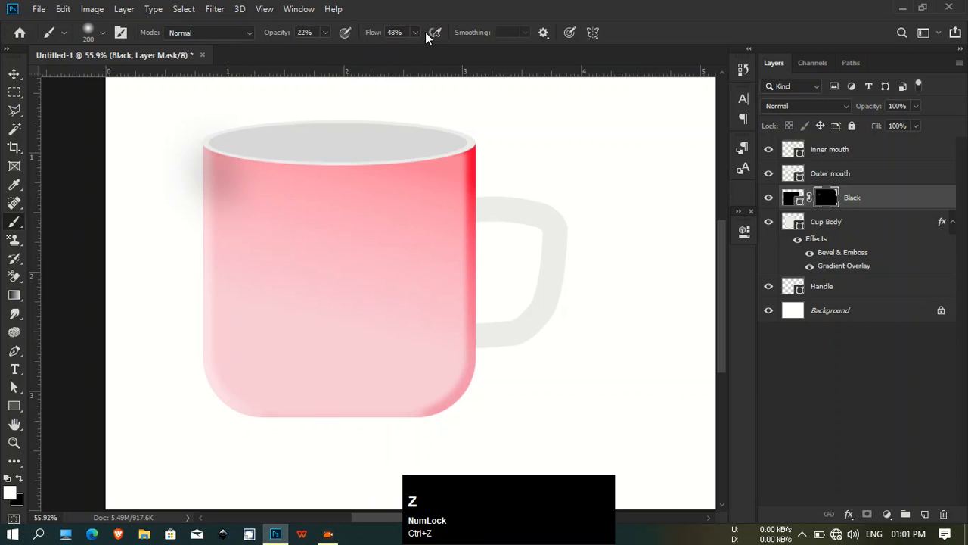
- Lower the brush flow to 27% and paint a soft vertical shadow on the mask down the cup's left side
{"action": "left_click", "coordinate": [415, 32]}
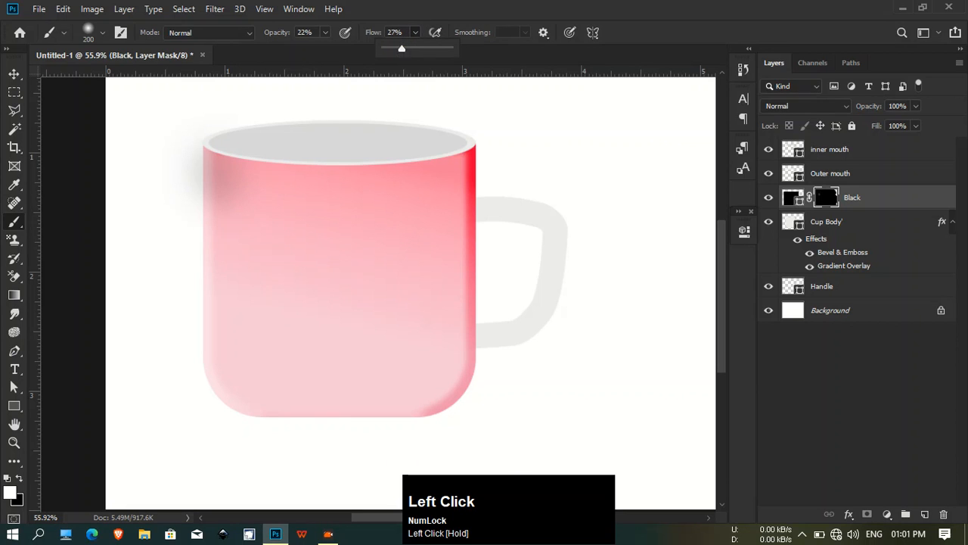
{"action": "left_click_drag", "start_coordinate": [223, 176], "coordinate": [225, 453]}
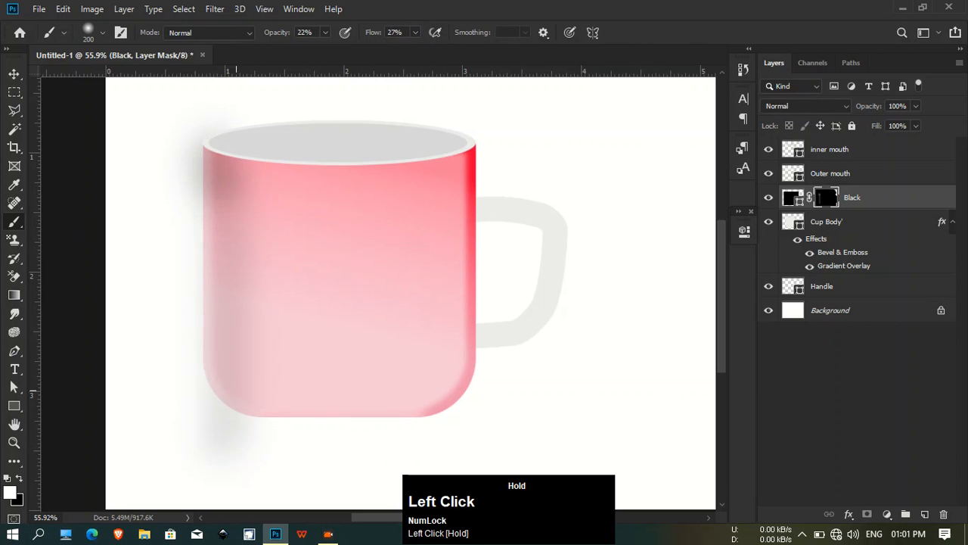
{"action": "left_click_drag", "start_coordinate": [237, 219], "coordinate": [229, 408]}
{"action": "left_click_drag", "start_coordinate": [223, 175], "coordinate": [227, 452]}
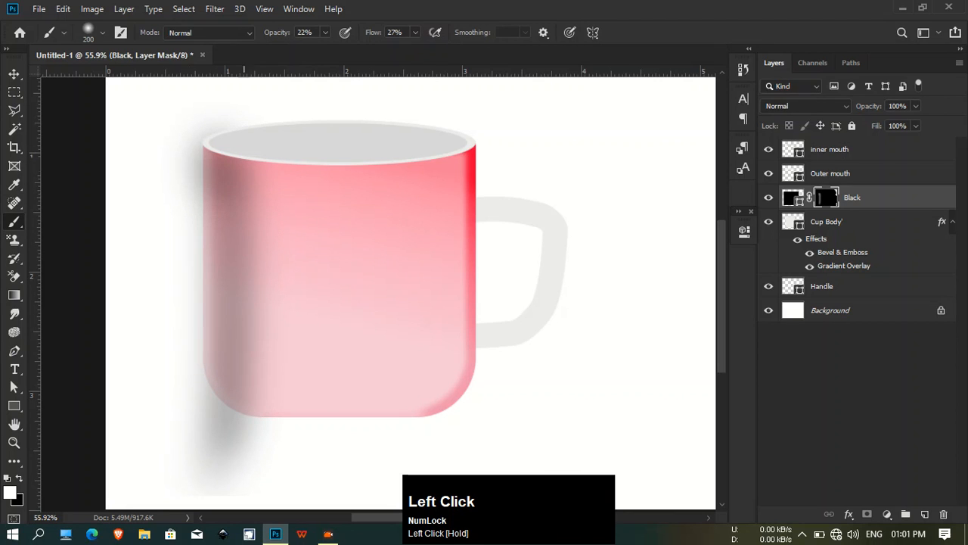
- Create a clipping mask that clips the Black layer to the Cup Body layer
{"action": "right_click", "coordinate": [792, 199]}
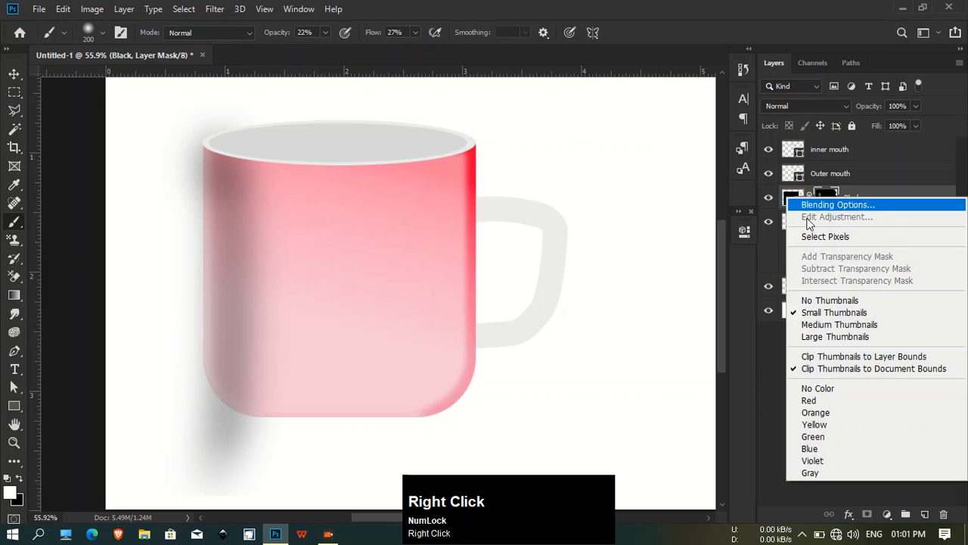
{"action": "left_click", "coordinate": [877, 198]}
{"action": "right_click", "coordinate": [876, 197]}
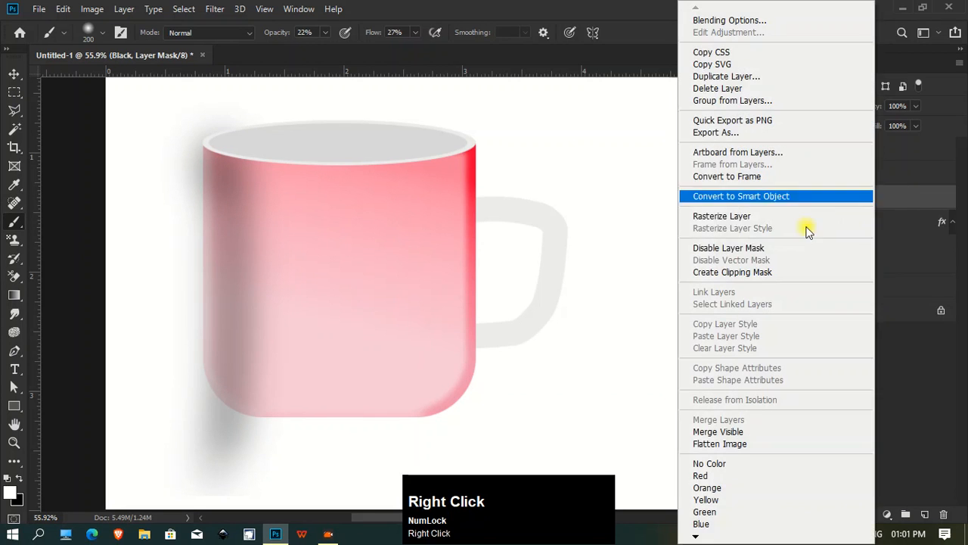
{"action": "left_click", "coordinate": [698, 268]}
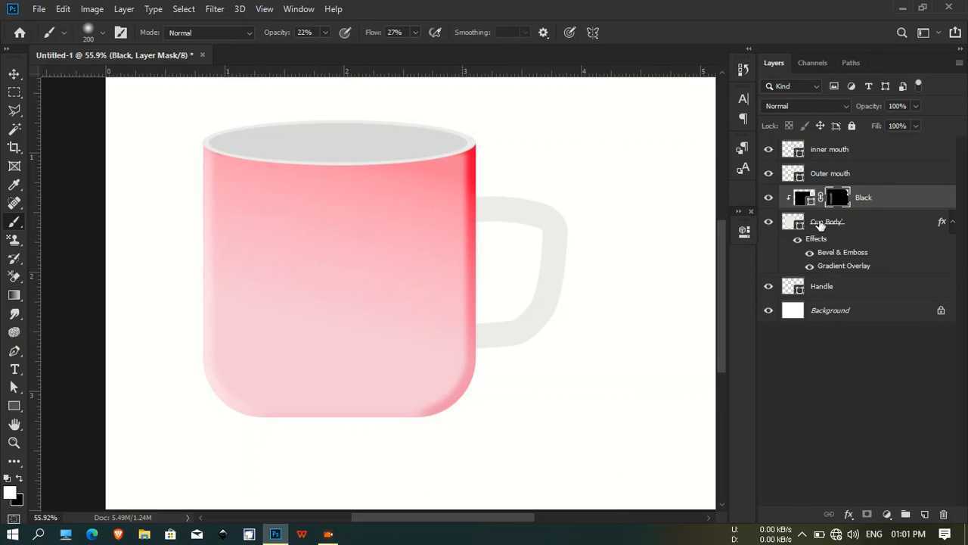
- Change the blend mode of the Cup Body layer's Gradient Overlay to Multiply
{"action": "left_click", "coordinate": [845, 271]}
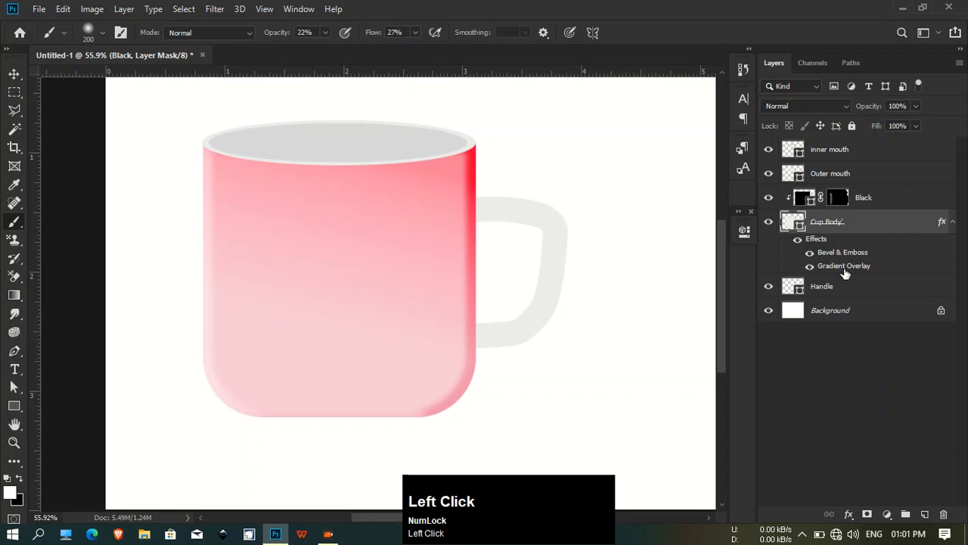
{"action": "double_click", "coordinate": [846, 269]}
{"action": "left_click", "coordinate": [636, 107]}
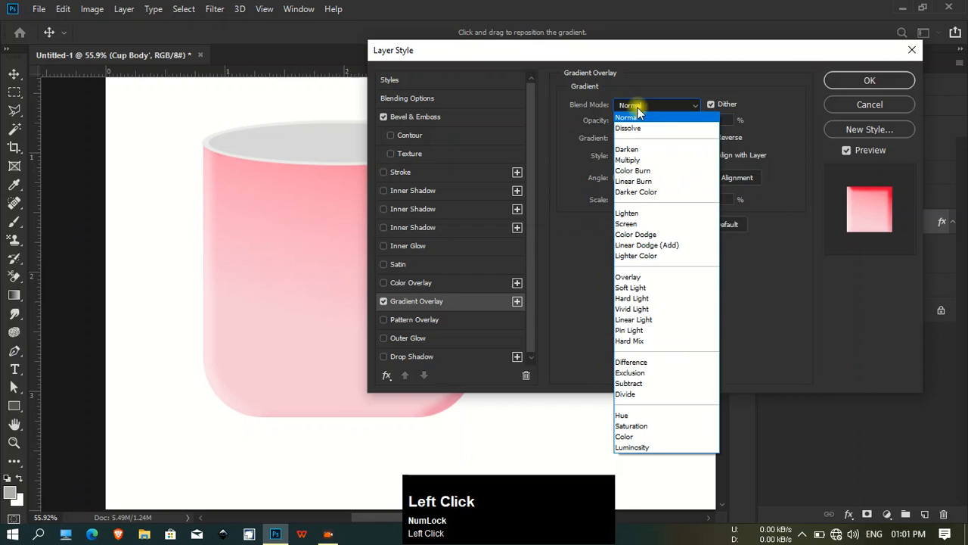
{"action": "left_click", "coordinate": [633, 160]}
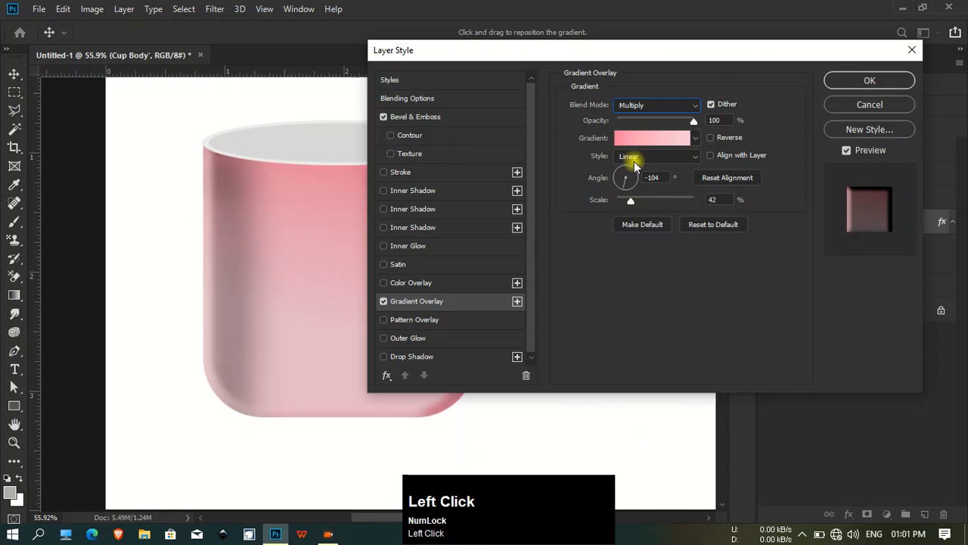
{"action": "left_click", "coordinate": [842, 85]}
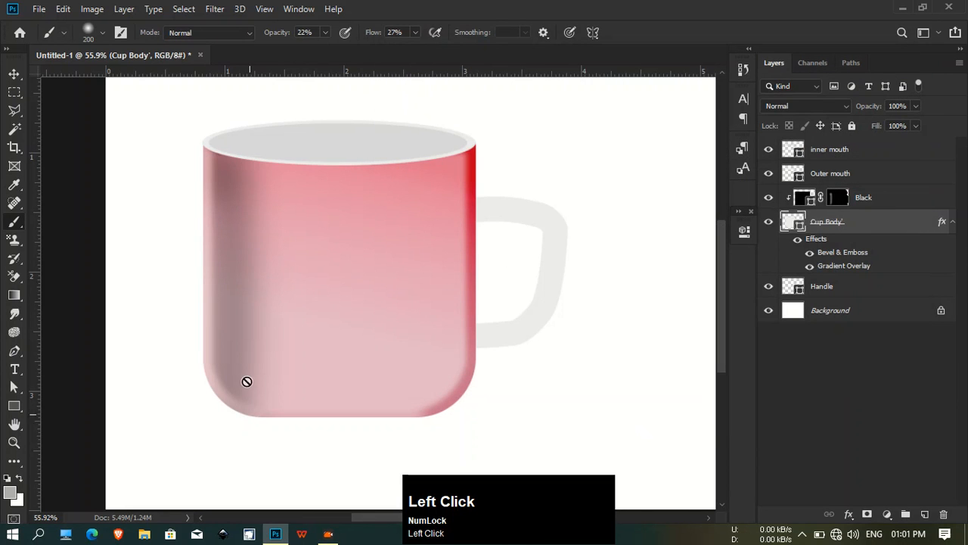
- Soften the shadow by setting the Black layer's opacity to 53% and its fill to 79%
{"action": "left_click", "coordinate": [803, 199]}
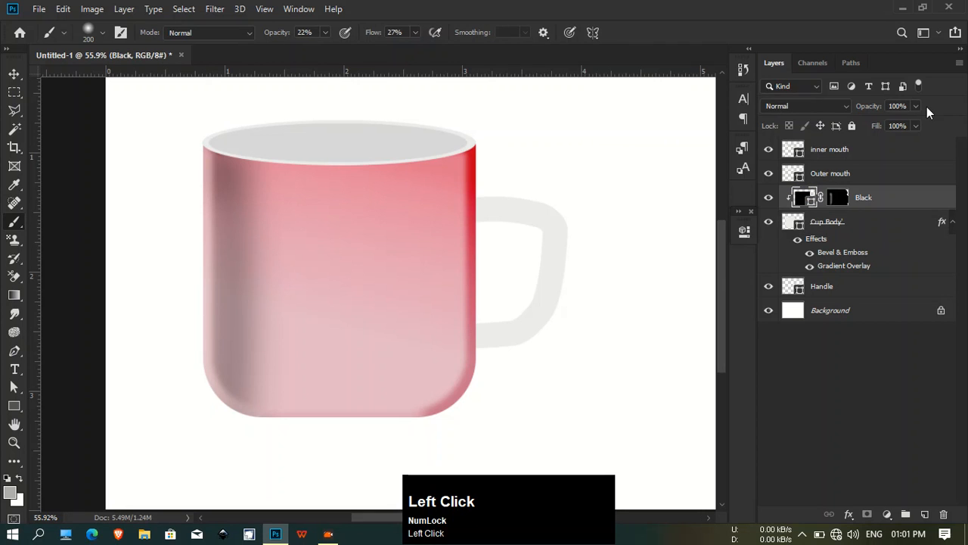
{"action": "left_click", "coordinate": [917, 106]}
{"action": "left_click_drag", "start_coordinate": [877, 125], "coordinate": [886, 127]}
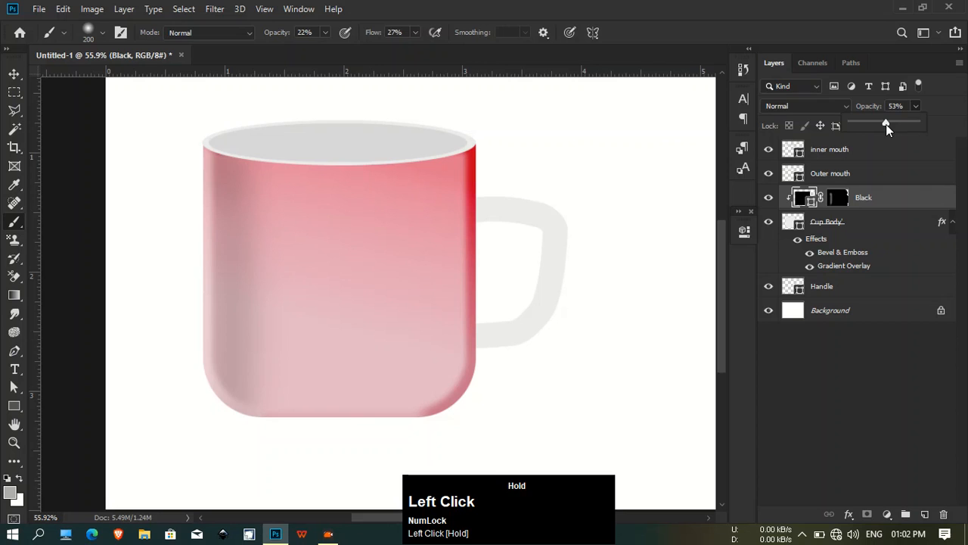
{"action": "left_click", "coordinate": [904, 126]}
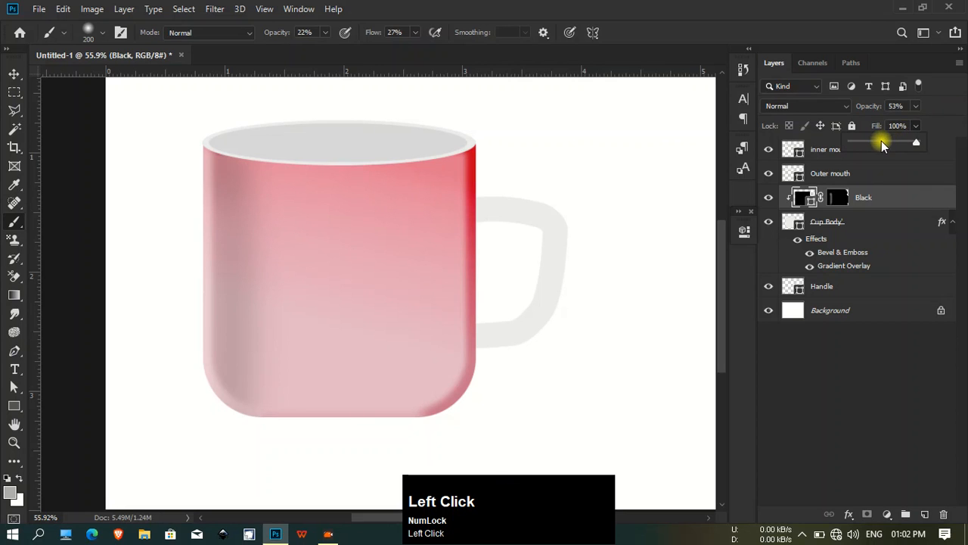
{"action": "left_click_drag", "start_coordinate": [875, 146], "coordinate": [902, 137]}
{"action": "left_click", "coordinate": [14, 73]}
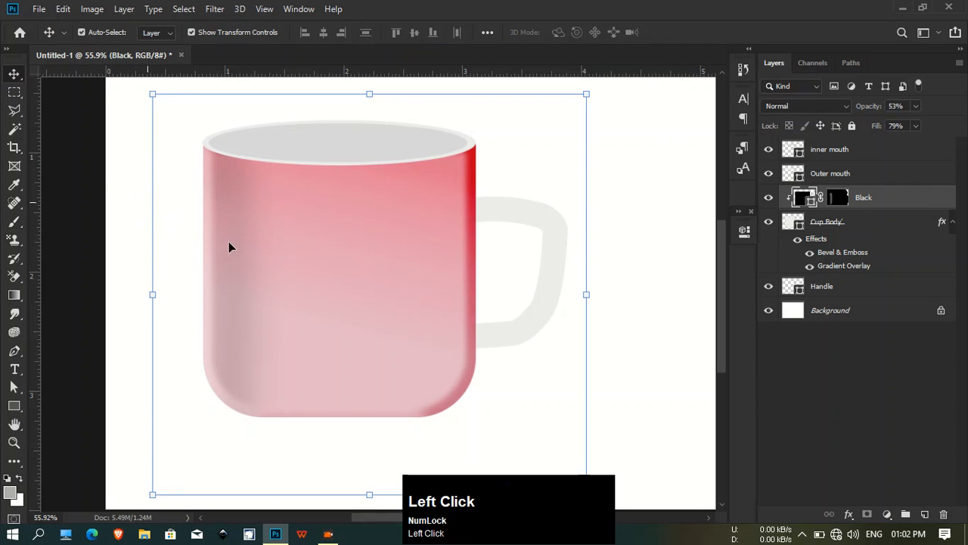
- Warp the Cup Body shape by pulling its flat bottom edge down into a rounded curve
{"action": "scroll", "coordinate": [198, 215], "scroll_direction": "down", "scroll_amount": 2, "text": "alt"}
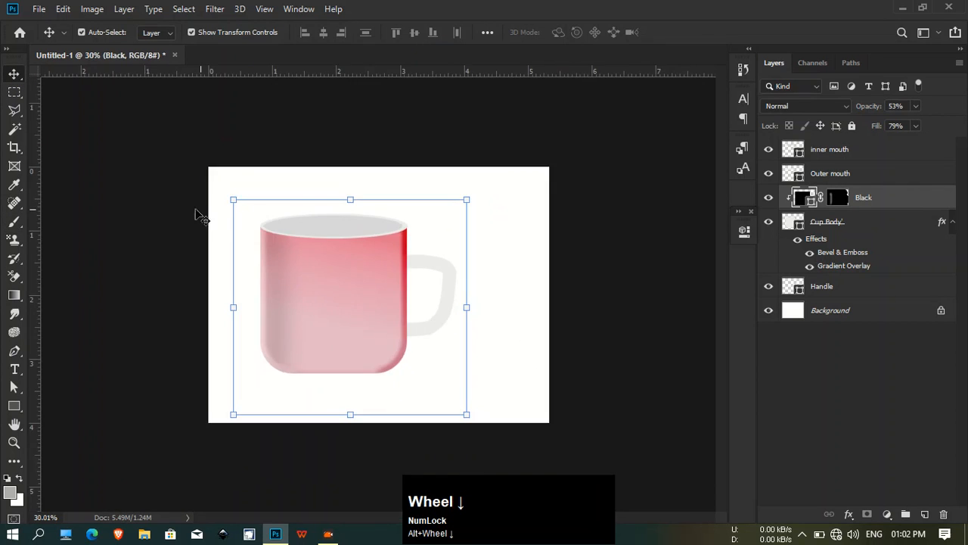
{"action": "left_click", "coordinate": [102, 245]}
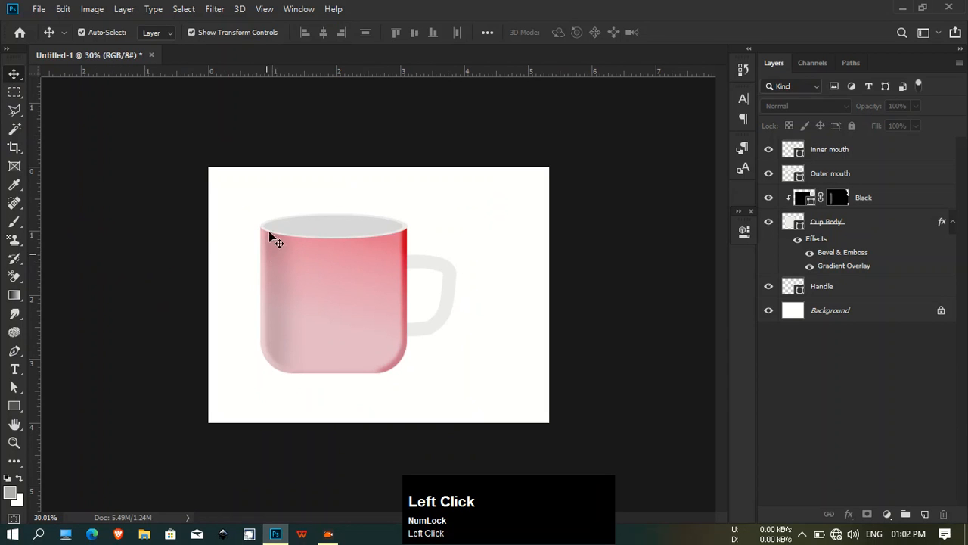
{"action": "scroll", "coordinate": [312, 333], "scroll_direction": "up", "scroll_amount": 1, "text": "alt"}
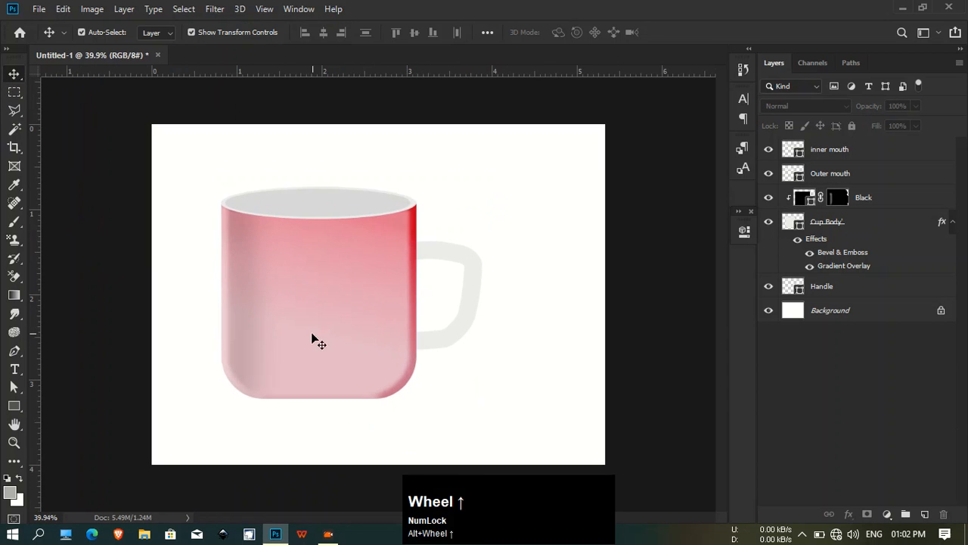
{"action": "scroll", "coordinate": [325, 331], "scroll_direction": "down", "scroll_amount": 1}
{"action": "left_click", "coordinate": [281, 383]}
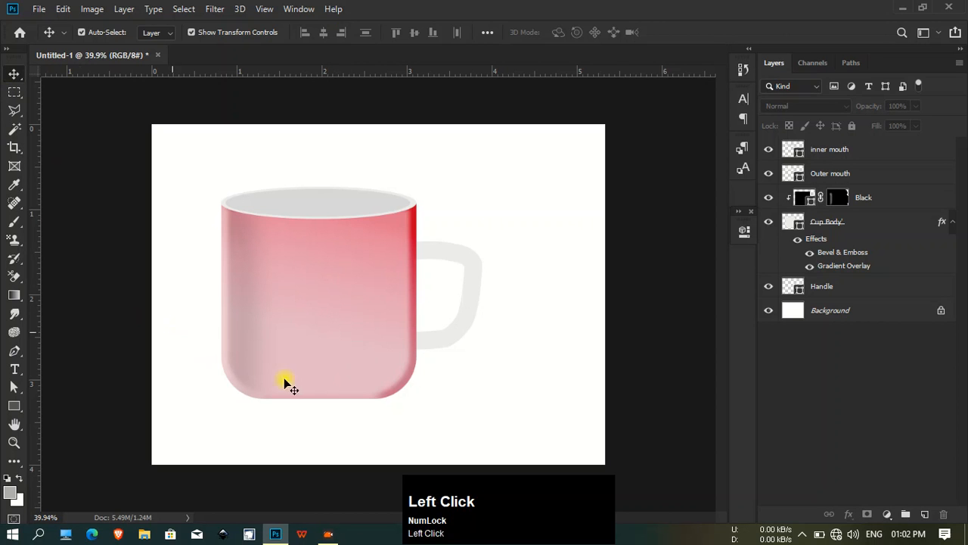
{"action": "scroll", "coordinate": [309, 406], "scroll_direction": "up", "scroll_amount": 1, "text": "alt"}
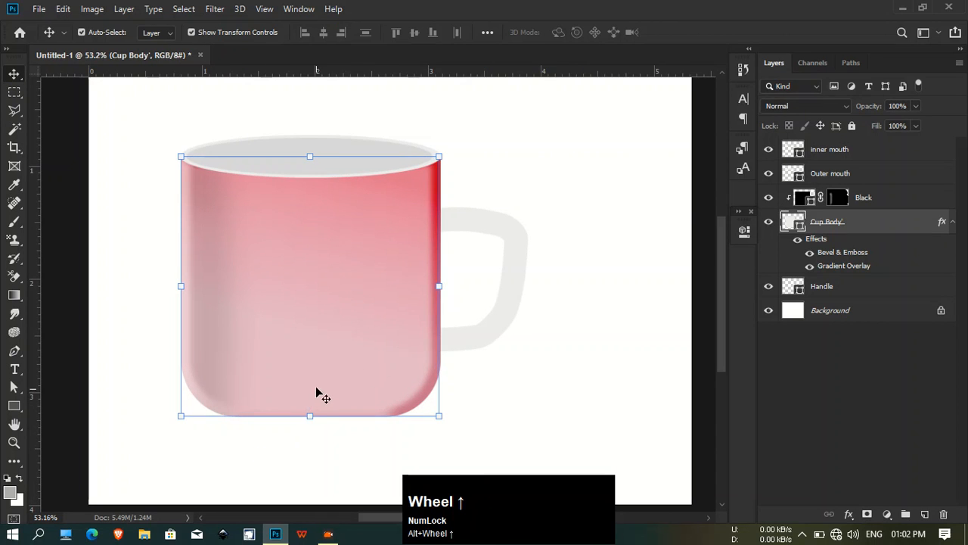
{"action": "key", "text": "ctrl+t"}
{"action": "left_click", "coordinate": [640, 32]}
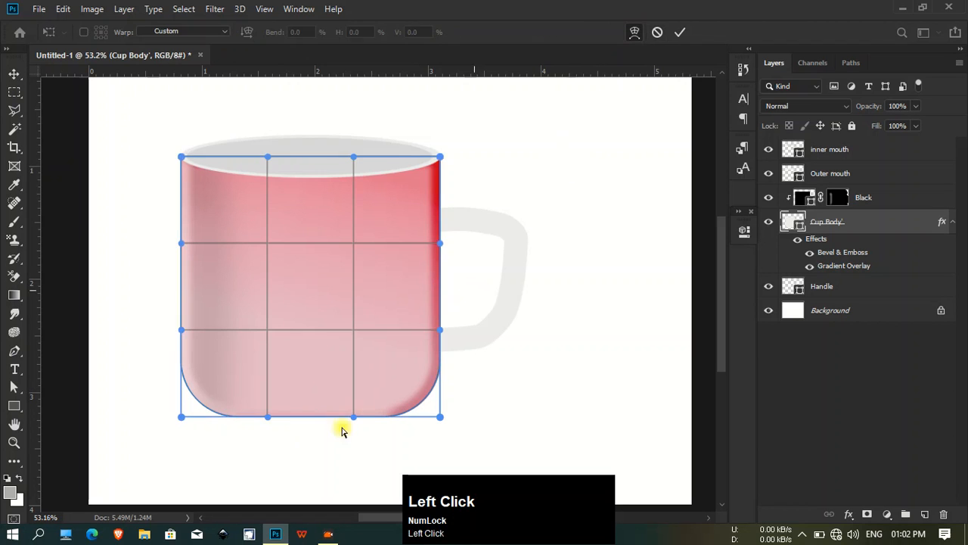
{"action": "left_click_drag", "start_coordinate": [354, 428], "coordinate": [352, 453]}
{"action": "left_click_drag", "start_coordinate": [268, 428], "coordinate": [264, 455]}
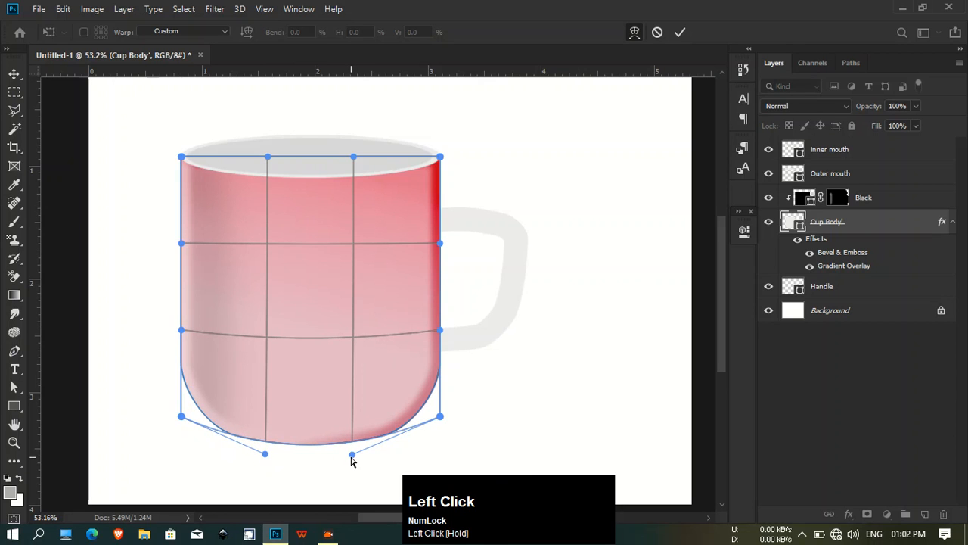
- Refine the bottom edge of the cup body's warp into a slightly deeper, even curve and apply it
{"action": "left_click_drag", "start_coordinate": [352, 459], "coordinate": [354, 462]}
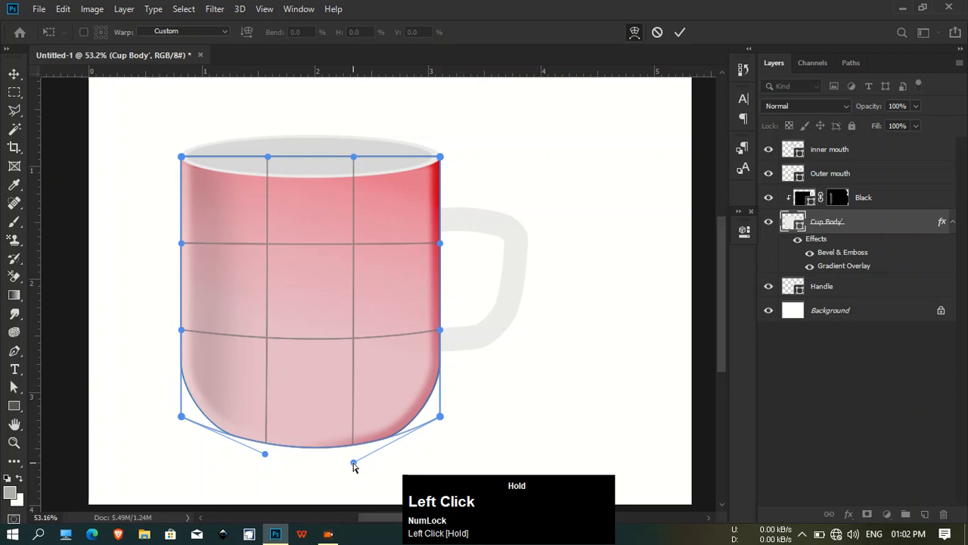
{"action": "left_click_drag", "start_coordinate": [264, 455], "coordinate": [265, 458]}
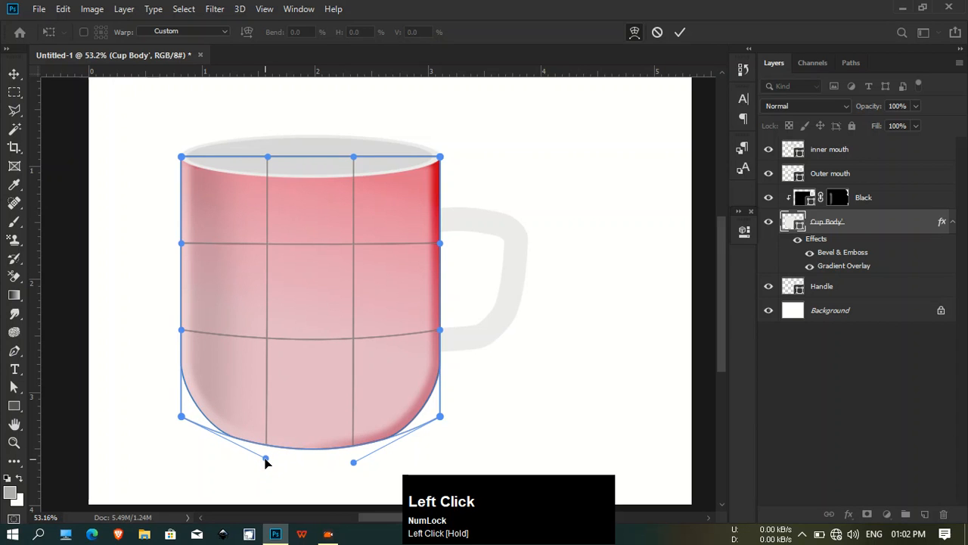
{"action": "left_click_drag", "start_coordinate": [265, 462], "coordinate": [268, 467]}
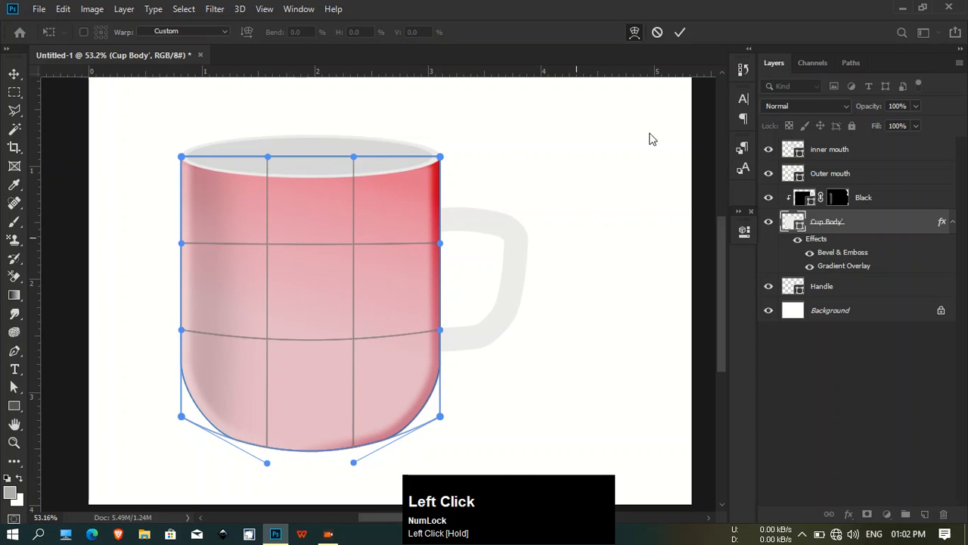
{"action": "left_click", "coordinate": [679, 32]}
{"action": "left_click", "coordinate": [548, 225]}
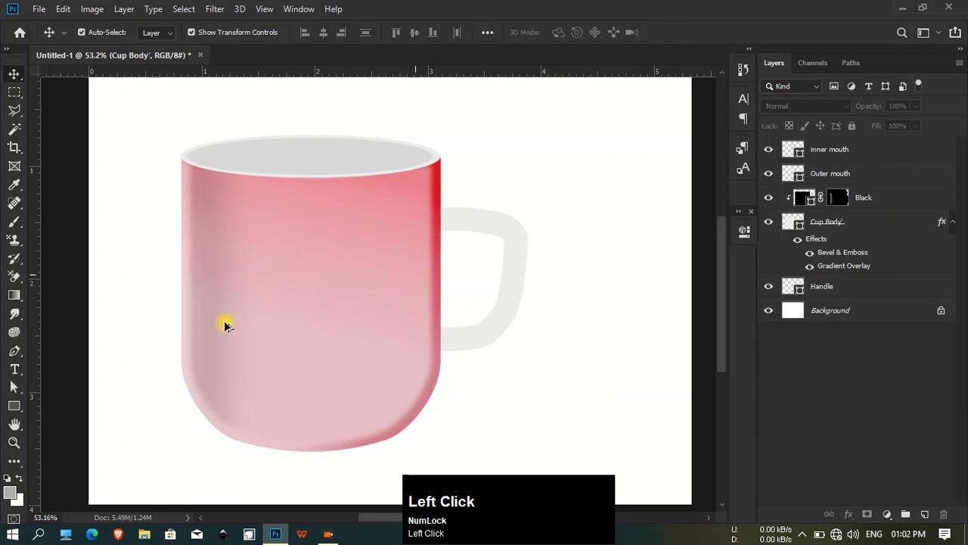
{"action": "scroll", "coordinate": [242, 319], "scroll_direction": "down", "scroll_amount": 2}
{"action": "scroll", "coordinate": [244, 319], "scroll_direction": "down", "scroll_amount": 1}
{"action": "left_click", "coordinate": [637, 329]}
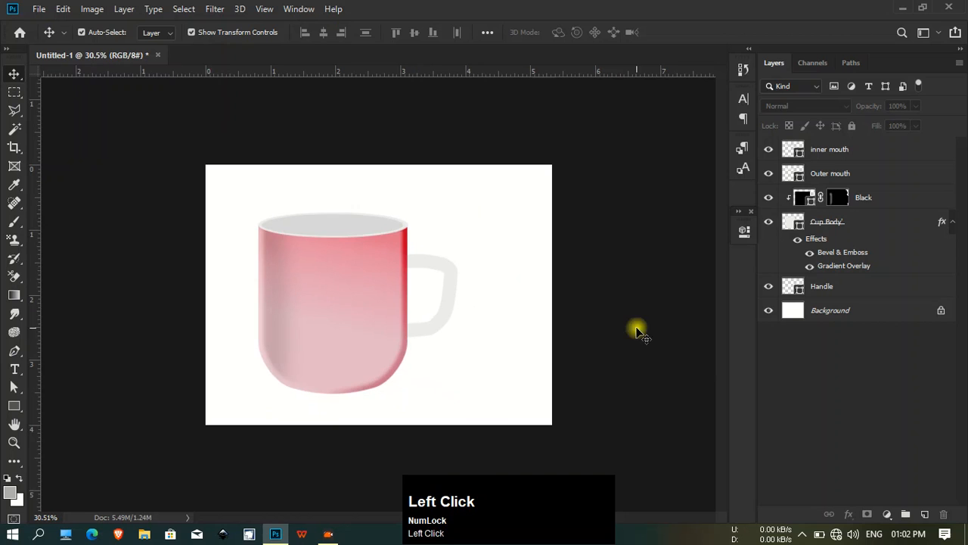
- Copy the Cup Body layer's style onto the Handle layer
{"action": "left_click", "coordinate": [454, 287]}
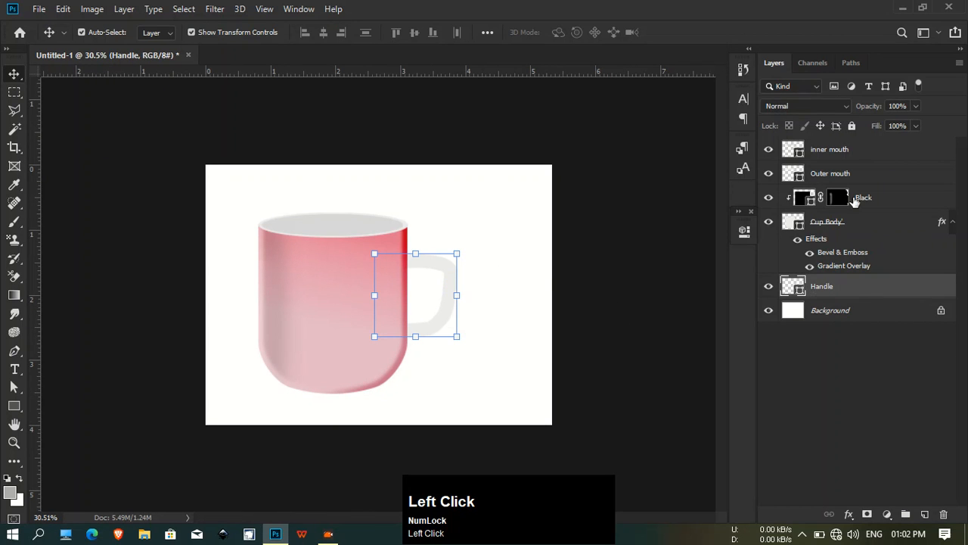
{"action": "right_click", "coordinate": [832, 221]}
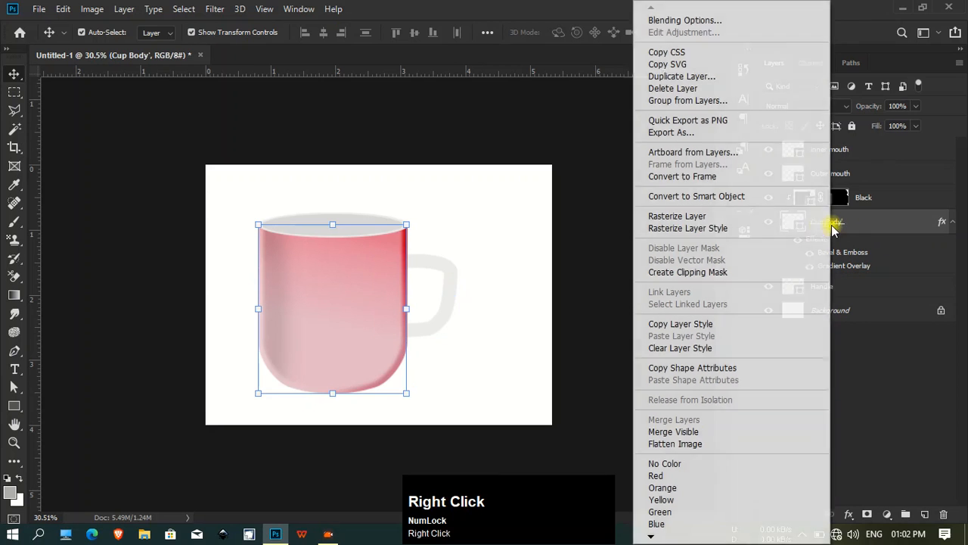
{"action": "left_click", "coordinate": [687, 324]}
{"action": "right_click", "coordinate": [823, 290]}
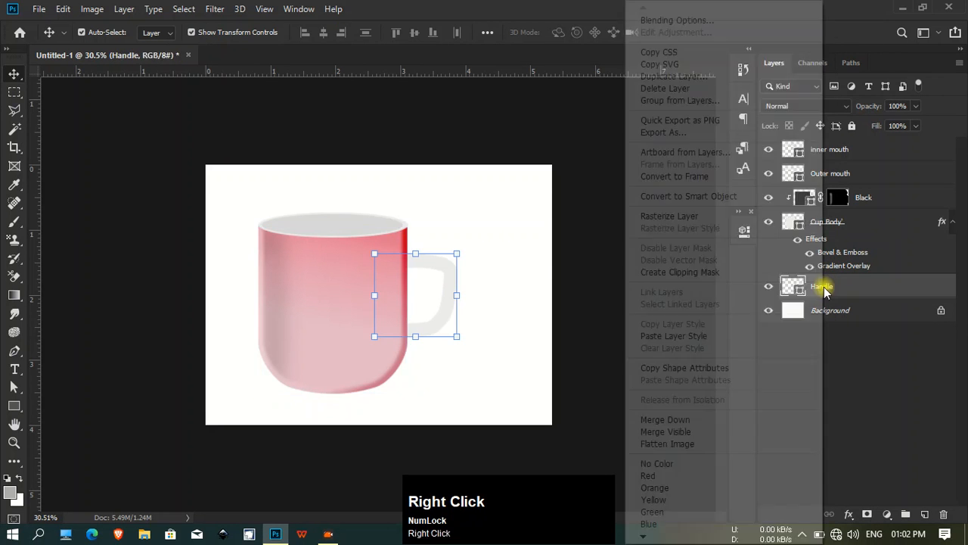
{"action": "left_click", "coordinate": [673, 336]}
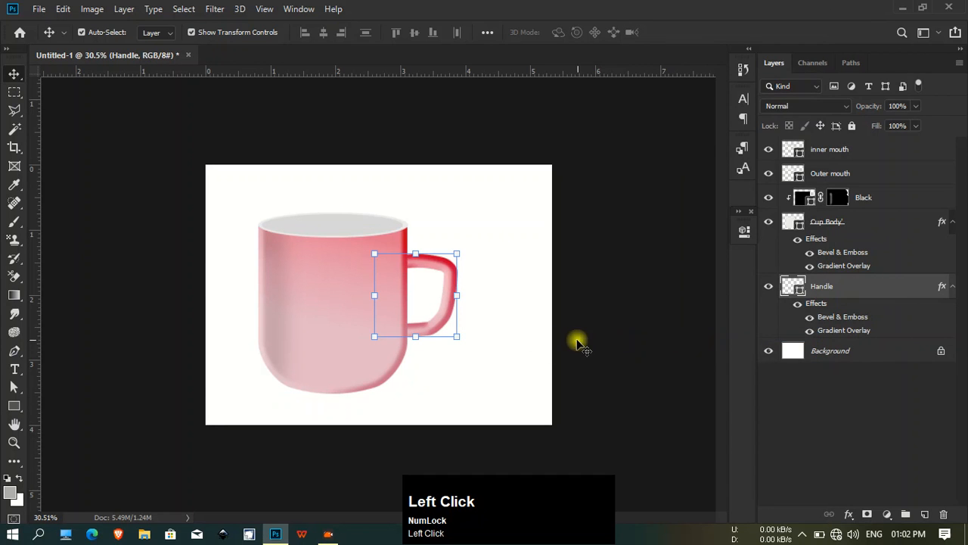
{"action": "left_click", "coordinate": [579, 339]}
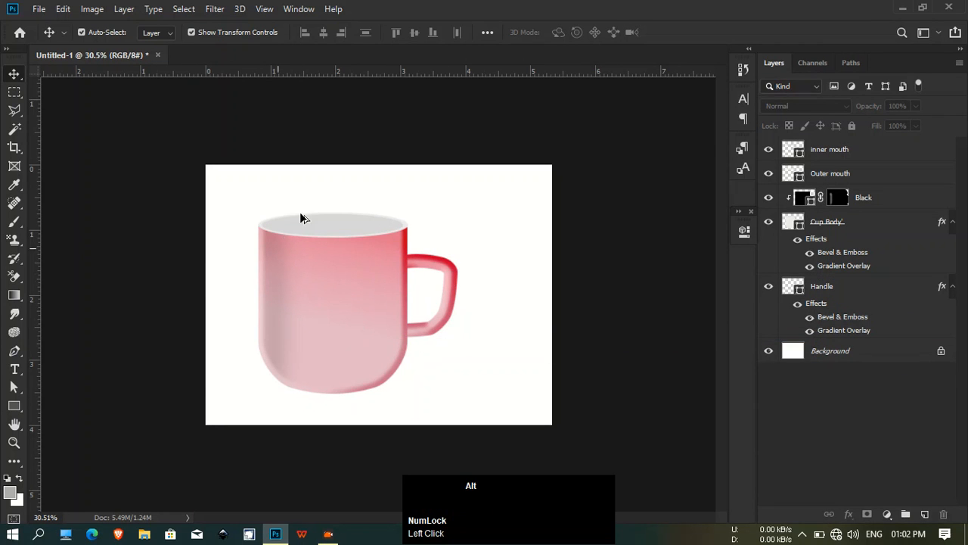
- Paste the copied cup body layer style onto the inner mouth layer
{"action": "scroll", "coordinate": [313, 201], "scroll_direction": "up", "scroll_amount": 4, "text": "alt"}
{"action": "left_click", "coordinate": [297, 181]}
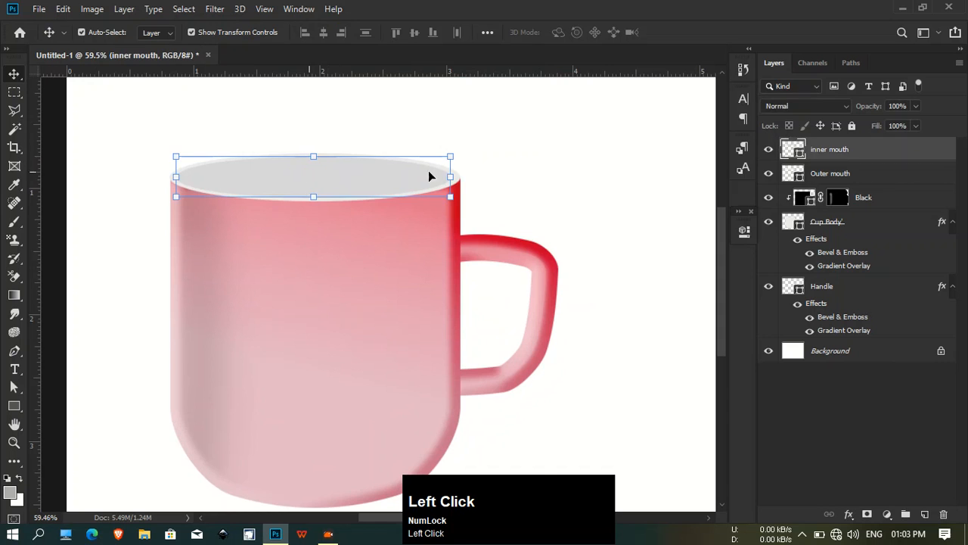
{"action": "right_click", "coordinate": [838, 155]}
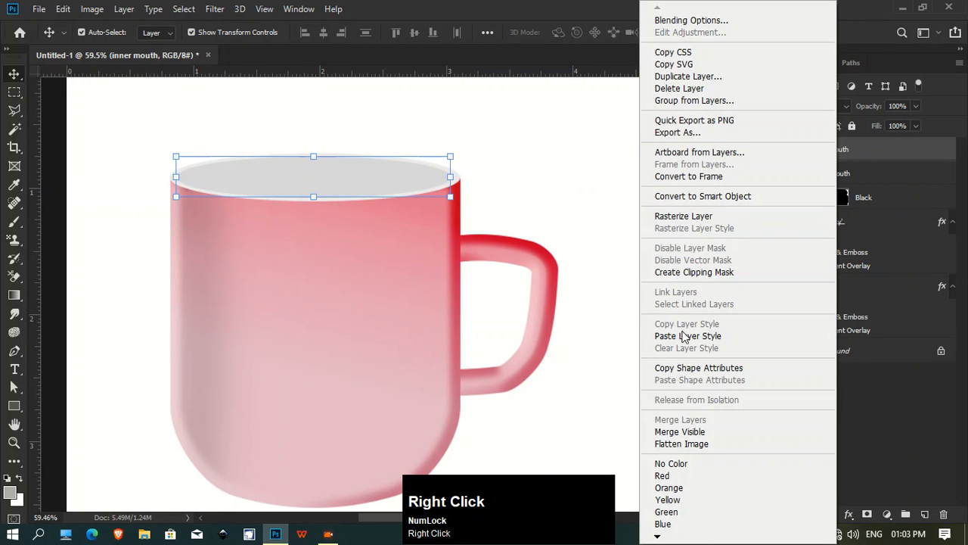
{"action": "left_click", "coordinate": [684, 336]}
- Turn off the Bevel & Emboss effect in the inner mouth layer's style
{"action": "right_click", "coordinate": [832, 154]}
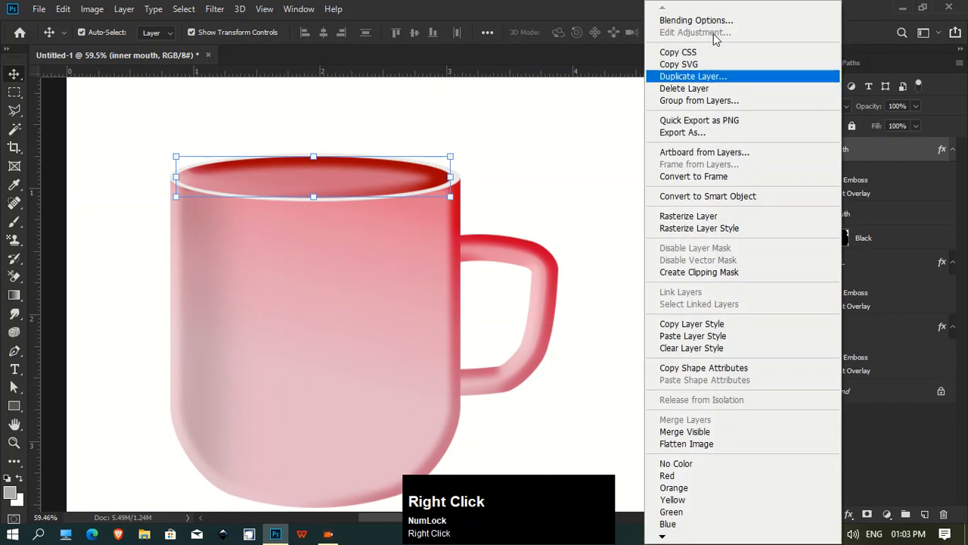
{"action": "left_click", "coordinate": [708, 23]}
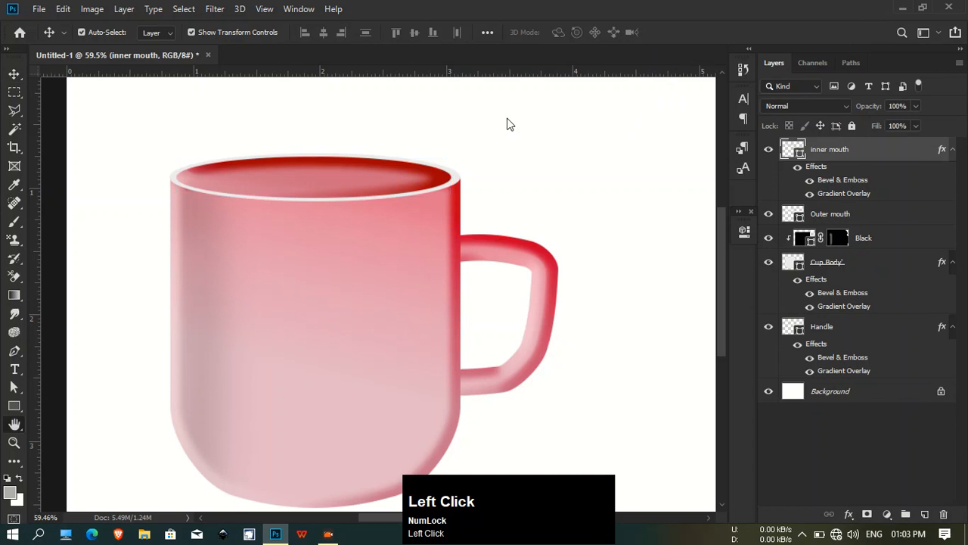
{"action": "left_click_drag", "start_coordinate": [451, 54], "coordinate": [533, 56]}
{"action": "left_click", "coordinate": [499, 117]}
{"action": "left_click", "coordinate": [465, 118]}
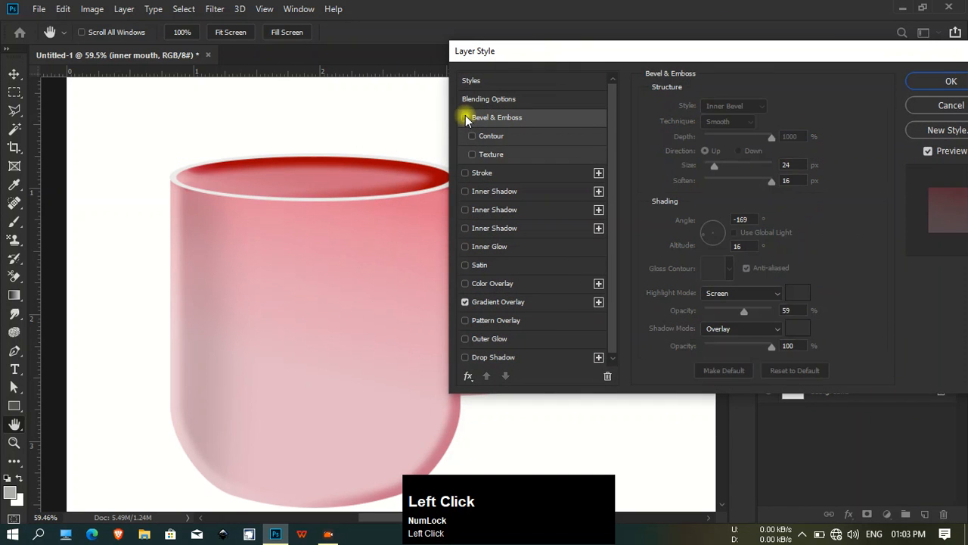
- Set the inner mouth's Gradient Overlay to Hard Light blending with a 49% scale and apply the style
{"action": "left_click", "coordinate": [497, 303]}
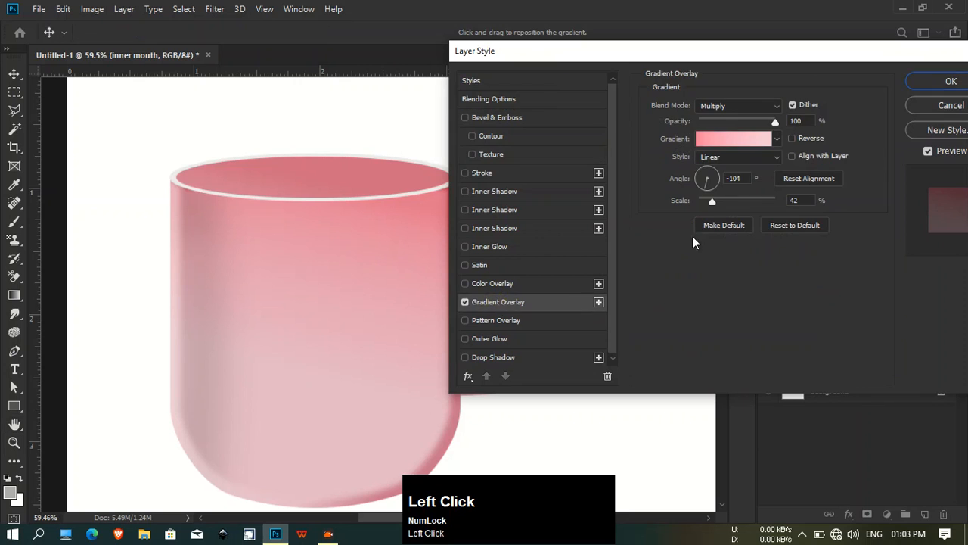
{"action": "left_click", "coordinate": [773, 109]}
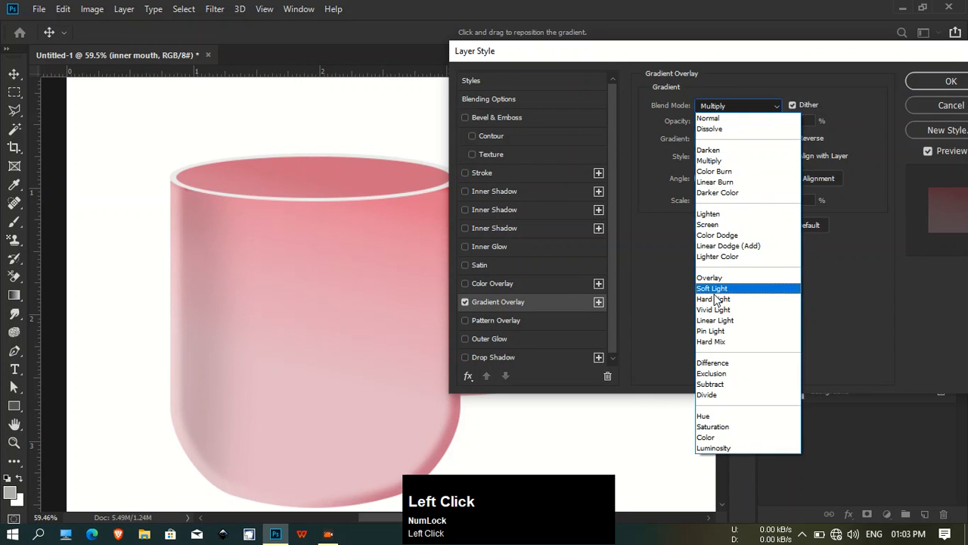
{"action": "left_click", "coordinate": [714, 299]}
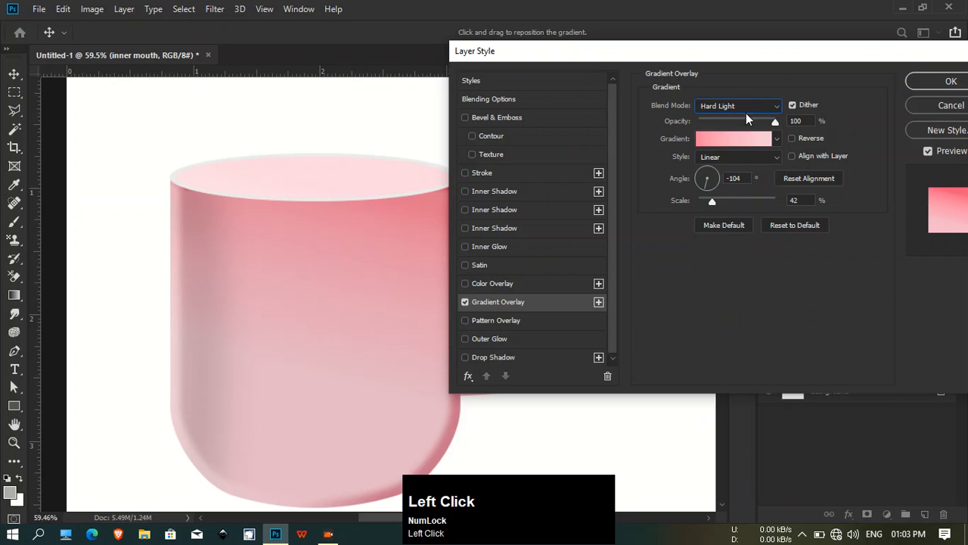
{"action": "mouse_move", "coordinate": [714, 203]}
{"action": "left_mouse_down"}
{"action": "mouse_move", "coordinate": [747, 198]}
{"action": "mouse_move", "coordinate": [717, 198]}
{"action": "left_mouse_up"}
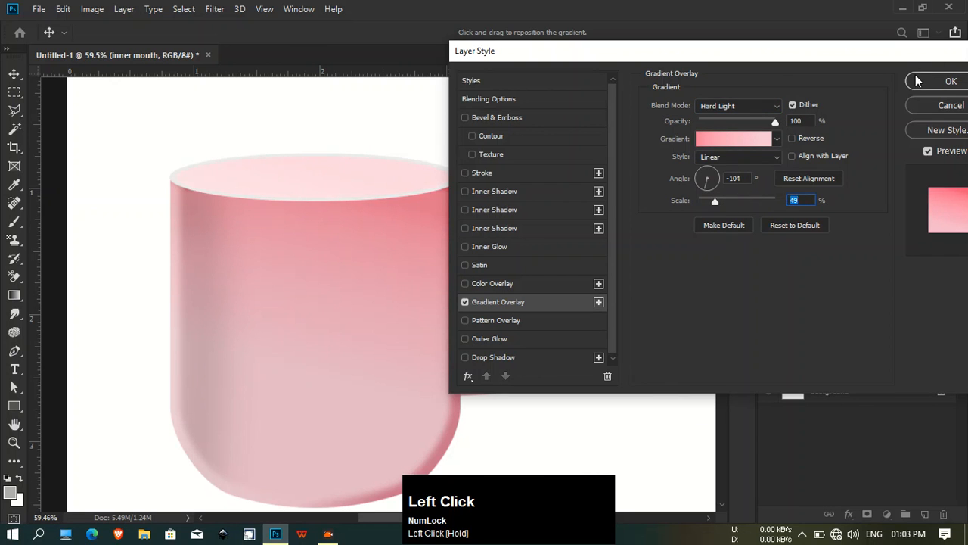
{"action": "left_click", "coordinate": [951, 81]}
- Add a Color Overlay effect to the Outer mouth layer and show its settings
{"action": "left_click", "coordinate": [829, 216]}
{"action": "right_click", "coordinate": [836, 216]}
{"action": "left_click", "coordinate": [717, 21]}
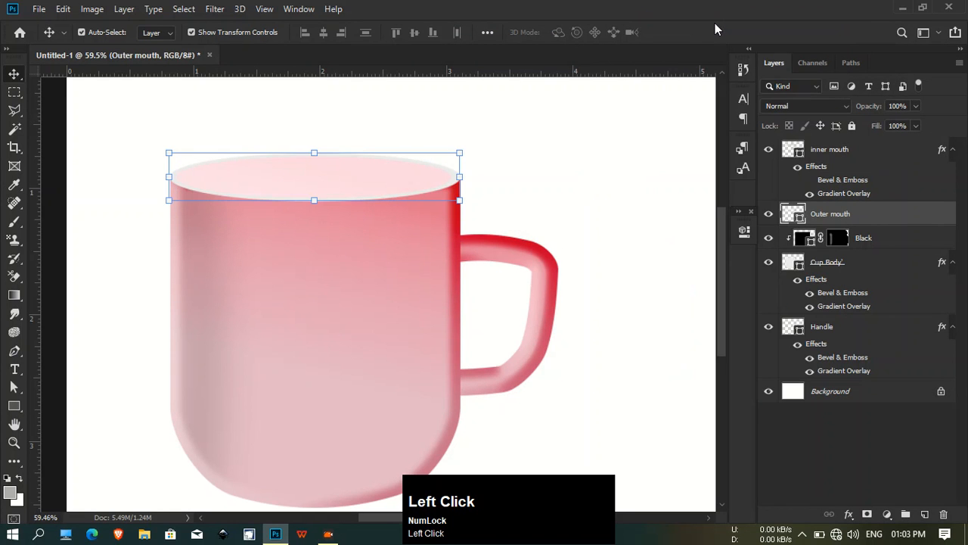
{"action": "left_click", "coordinate": [429, 287]}
{"action": "left_click_drag", "start_coordinate": [614, 53], "coordinate": [688, 53]}
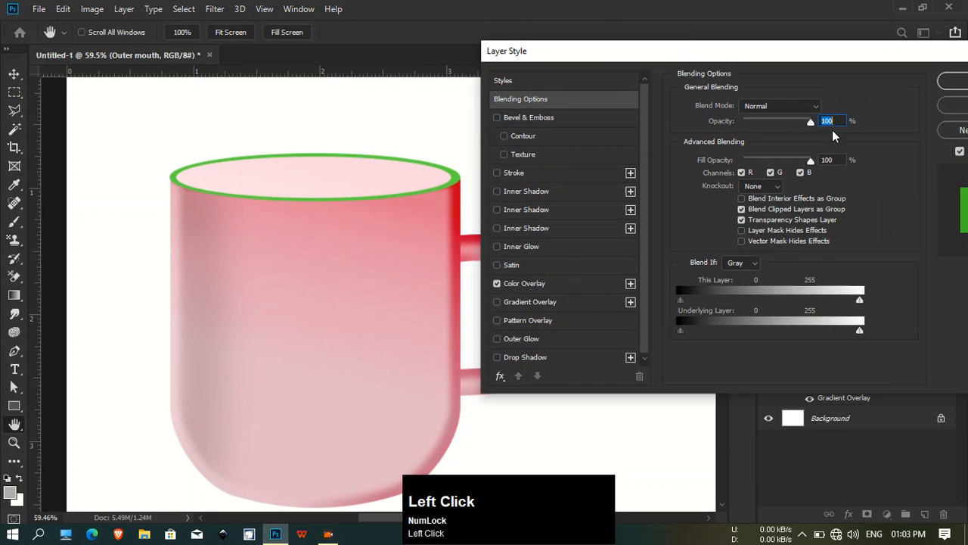
{"action": "left_click", "coordinate": [516, 288]}
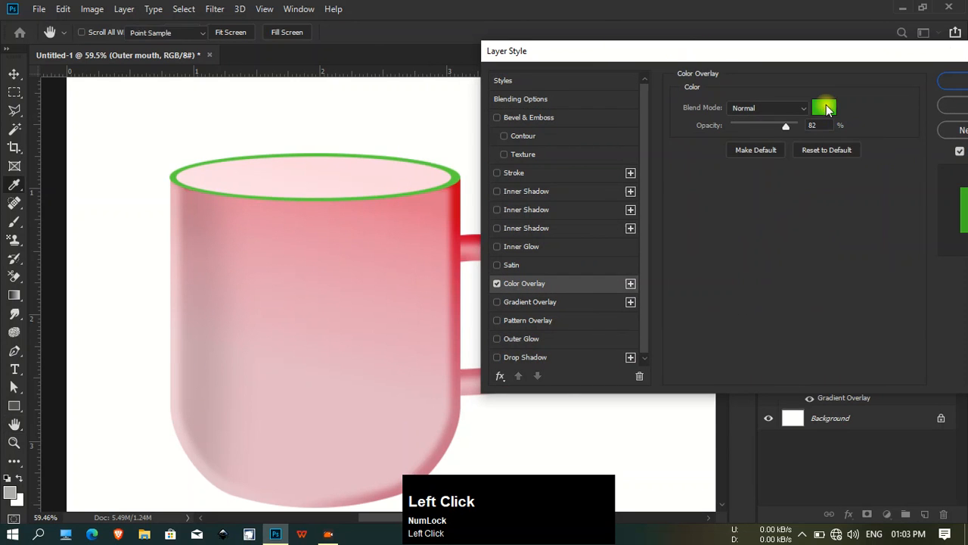
- Set the Outer mouth's overlay color to light red (#fb8888) and apply the style
{"action": "left_click", "coordinate": [825, 107]}
{"action": "left_click", "coordinate": [792, 349]}
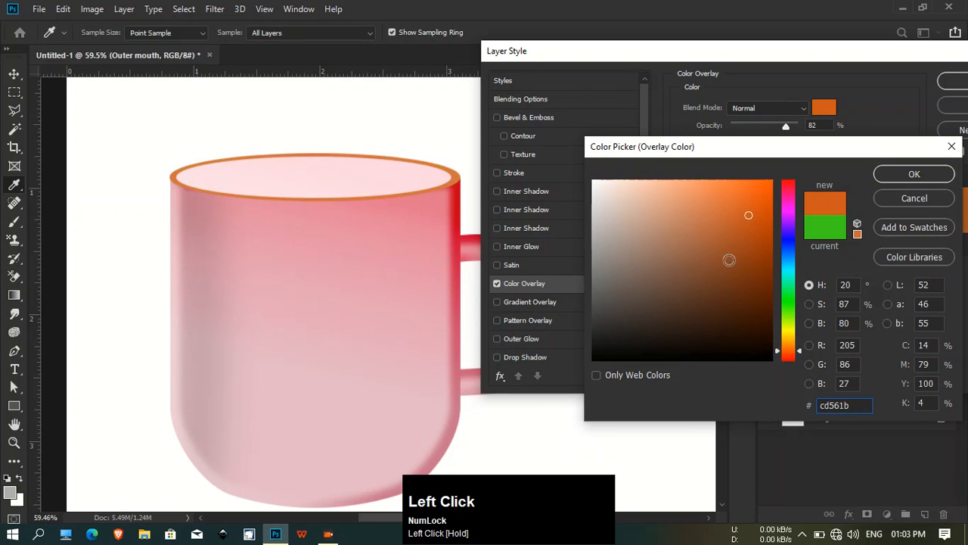
{"action": "left_click_drag", "start_coordinate": [795, 346], "coordinate": [794, 362]}
{"action": "left_click_drag", "start_coordinate": [692, 199], "coordinate": [675, 182]}
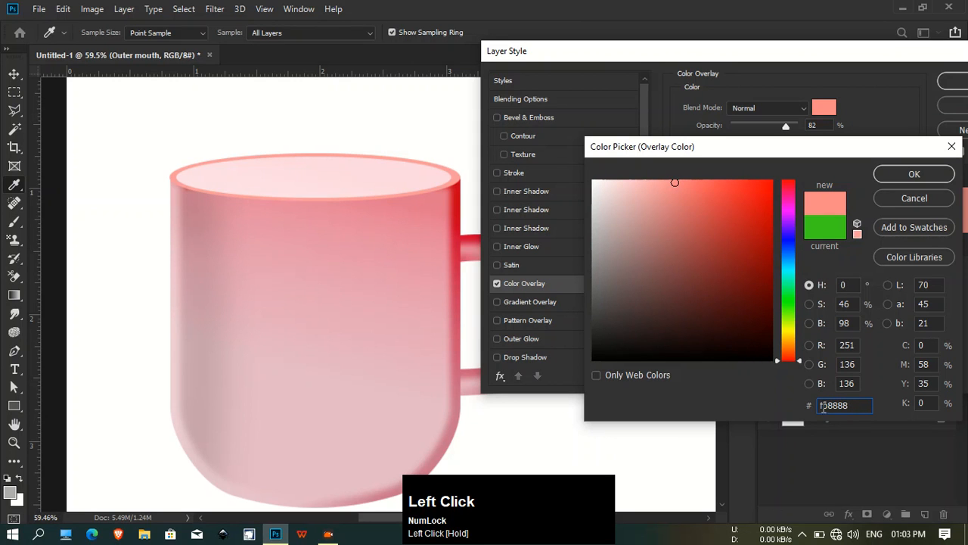
{"action": "left_click", "coordinate": [912, 174]}
{"action": "left_click_drag", "start_coordinate": [844, 62], "coordinate": [606, 62]}
{"action": "left_click", "coordinate": [746, 83]}
{"action": "left_click", "coordinate": [600, 370]}
- Select all the cup's layers, scale them together to about 72% and move the cup toward the canvas center
{"action": "scroll", "coordinate": [344, 255], "scroll_direction": "down", "scroll_amount": 2}
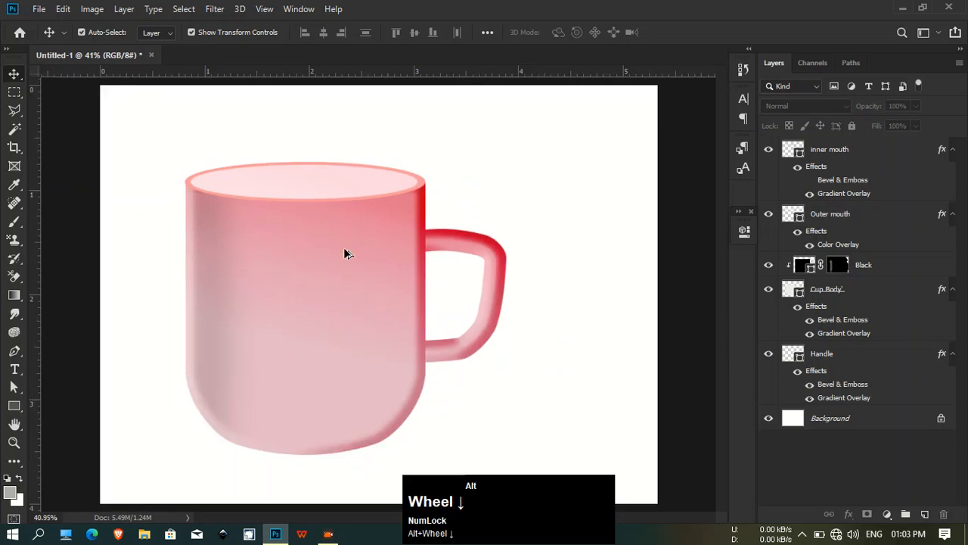
{"action": "scroll", "coordinate": [344, 254], "scroll_direction": "down", "scroll_amount": 2}
{"action": "left_click_drag", "start_coordinate": [238, 201], "coordinate": [524, 458]}
{"action": "left_click_drag", "start_coordinate": [241, 204], "coordinate": [303, 262]}
{"action": "left_click_drag", "start_coordinate": [375, 346], "coordinate": [381, 293]}
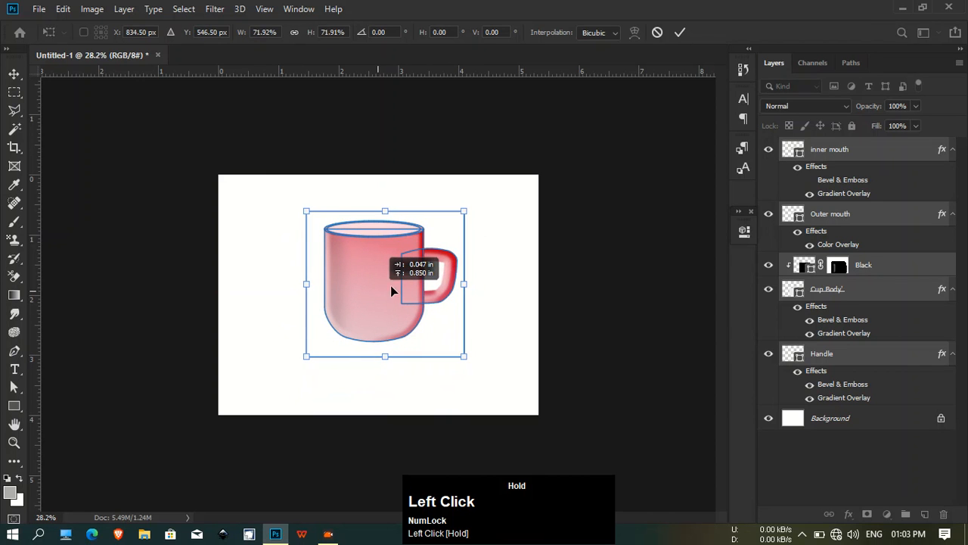
- Rotate the whole cup counterclockwise so it tilts to the left, and apply the transformation
{"action": "left_click", "coordinate": [666, 284]}
{"action": "left_click_drag", "start_coordinate": [289, 204], "coordinate": [524, 327]}
{"action": "left_click", "coordinate": [686, 32]}
{"action": "left_click", "coordinate": [611, 339]}
- Select all the cup's layers and move the tilted cup slightly up and right on the canvas
{"action": "scroll", "coordinate": [318, 412], "scroll_direction": "up", "scroll_amount": 2}
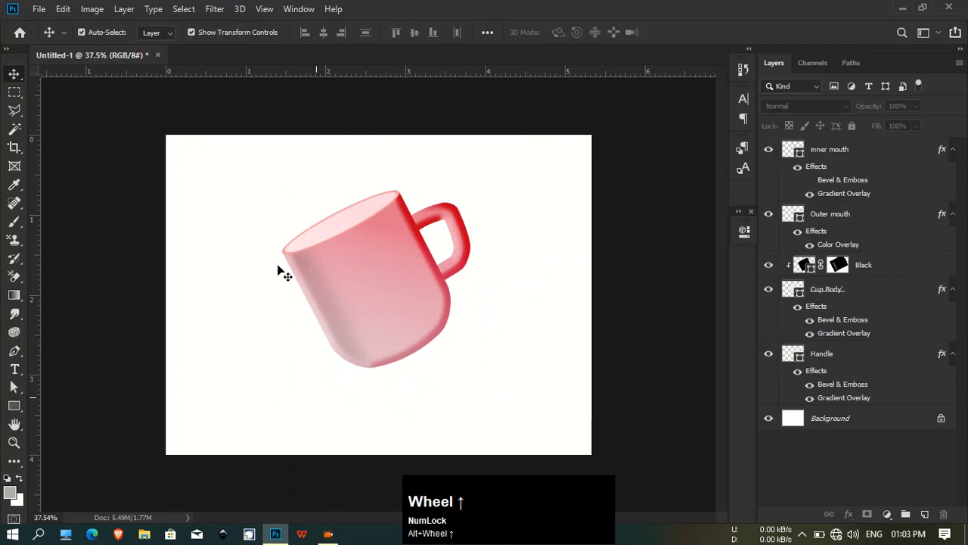
{"action": "left_click_drag", "start_coordinate": [255, 177], "coordinate": [409, 275]}
{"action": "left_click", "coordinate": [355, 348]}
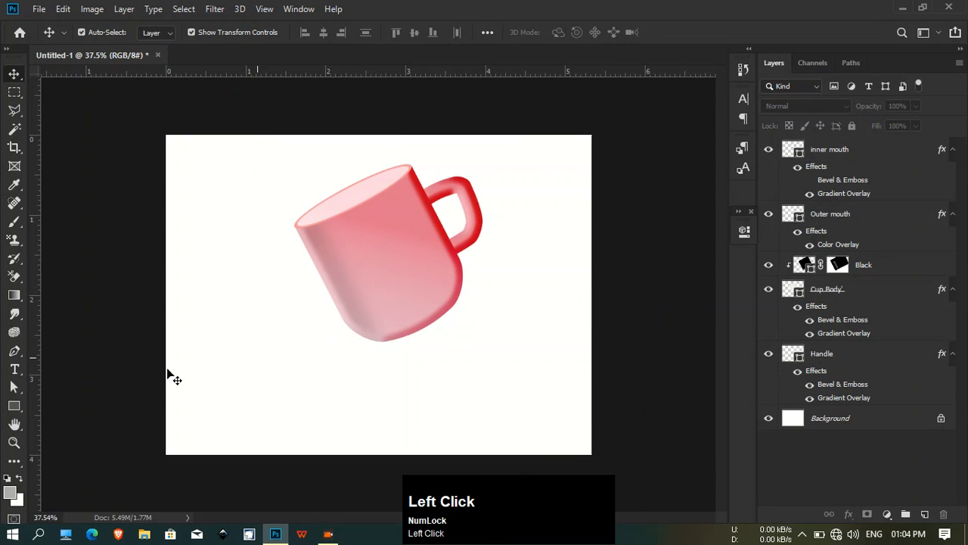
- Draw a flat black ellipse just below the cup and place its layer directly above the Background
{"action": "left_click", "coordinate": [12, 405]}
{"action": "right_click", "coordinate": [12, 405]}
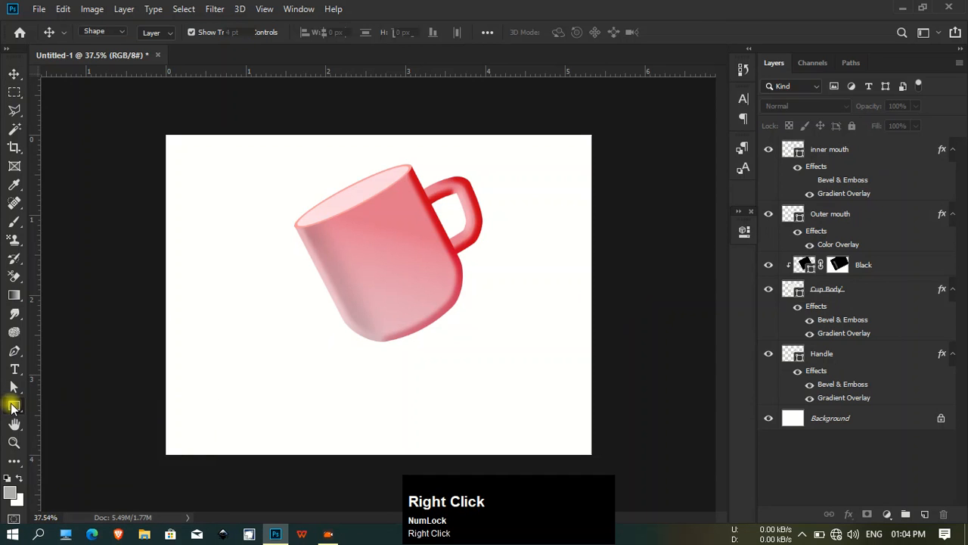
{"action": "left_click", "coordinate": [68, 433]}
{"action": "left_click_drag", "start_coordinate": [291, 349], "coordinate": [450, 385]}
{"action": "left_click_drag", "start_coordinate": [826, 167], "coordinate": [812, 430]}
- Move the black ellipse to the right so it sits beneath the base of the tilted cup
{"action": "left_click", "coordinate": [14, 73]}
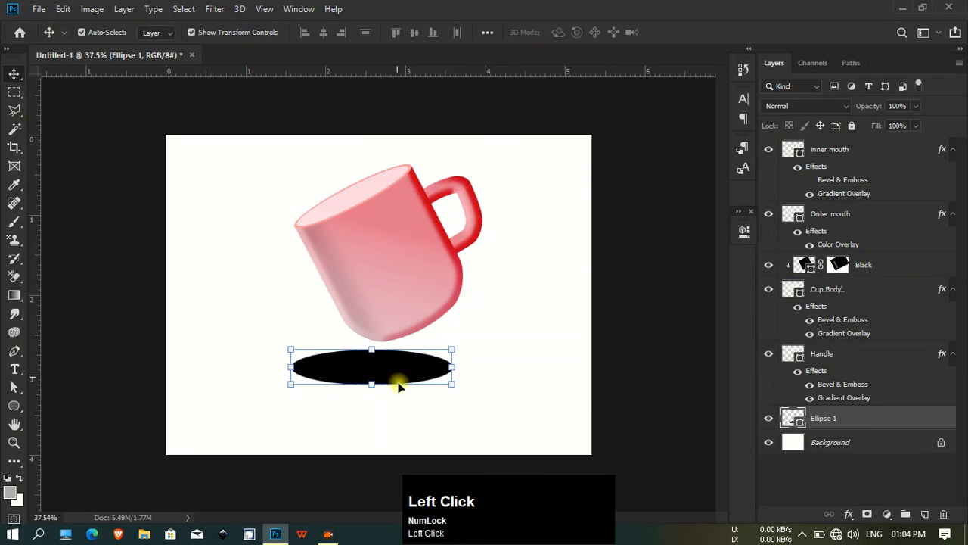
{"action": "left_click_drag", "start_coordinate": [366, 376], "coordinate": [420, 384]}
{"action": "left_click", "coordinate": [479, 388]}
{"action": "left_click", "coordinate": [426, 381]}
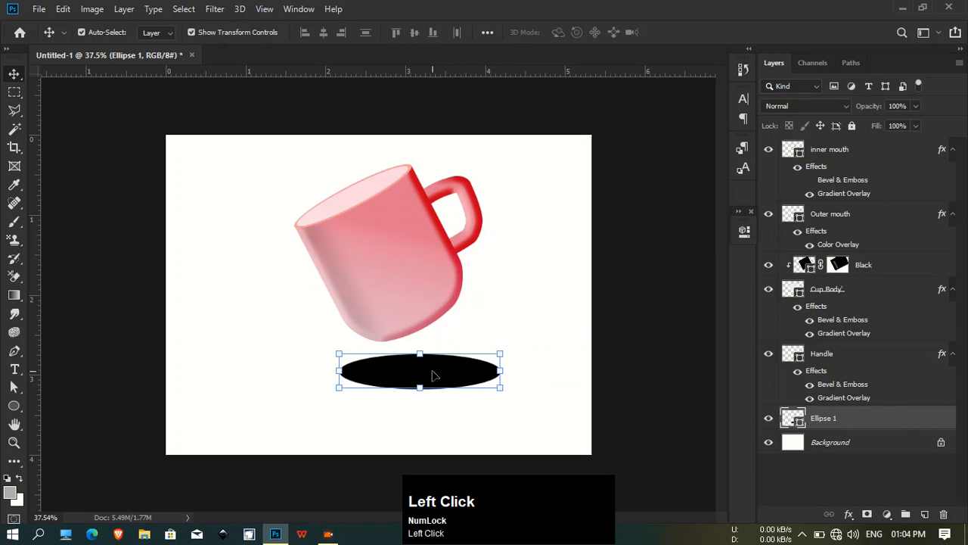
- Add a Gradient Overlay to the ellipse layer and display its settings with the cup in view
{"action": "right_click", "coordinate": [832, 421]}
{"action": "left_click", "coordinate": [789, 22]}
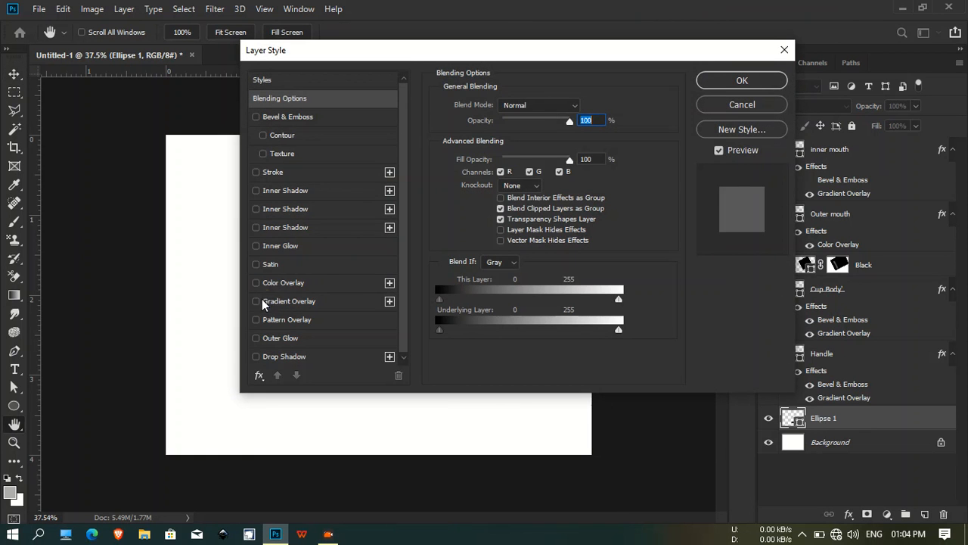
{"action": "left_click", "coordinate": [261, 302]}
{"action": "left_click_drag", "start_coordinate": [398, 47], "coordinate": [727, 42]}
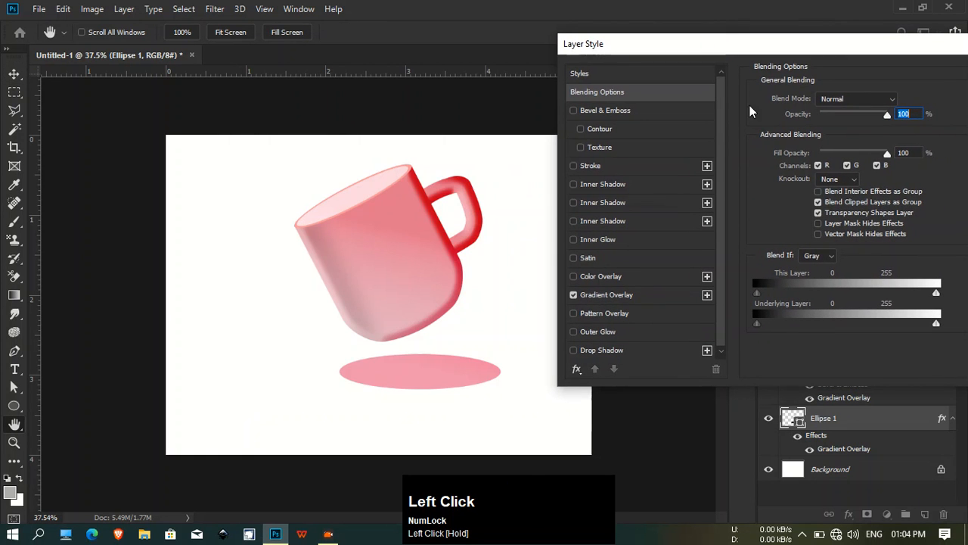
{"action": "left_click", "coordinate": [605, 295]}
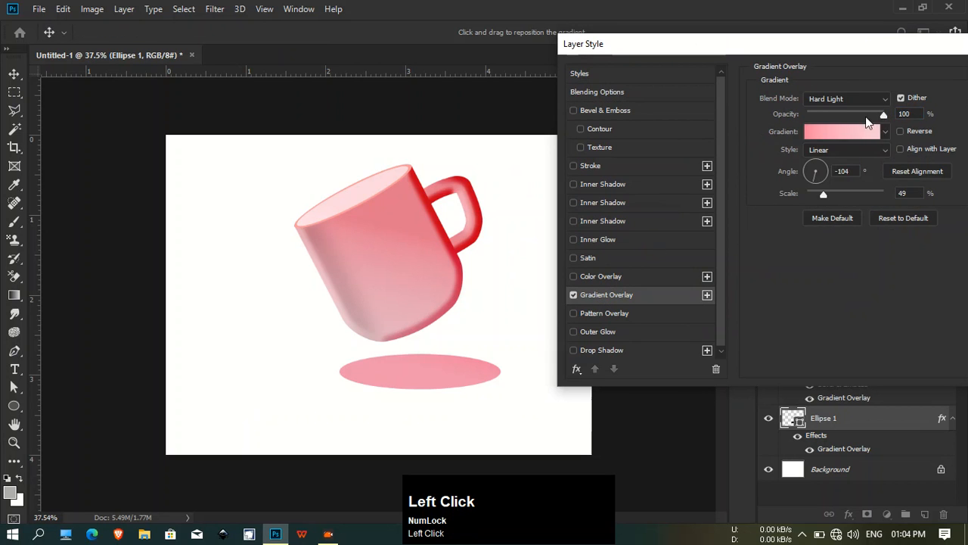
- Try the Normal and Multiply blend modes for the ellipse's gradient overlay
{"action": "left_click", "coordinate": [853, 99]}
{"action": "left_click", "coordinate": [828, 107]}
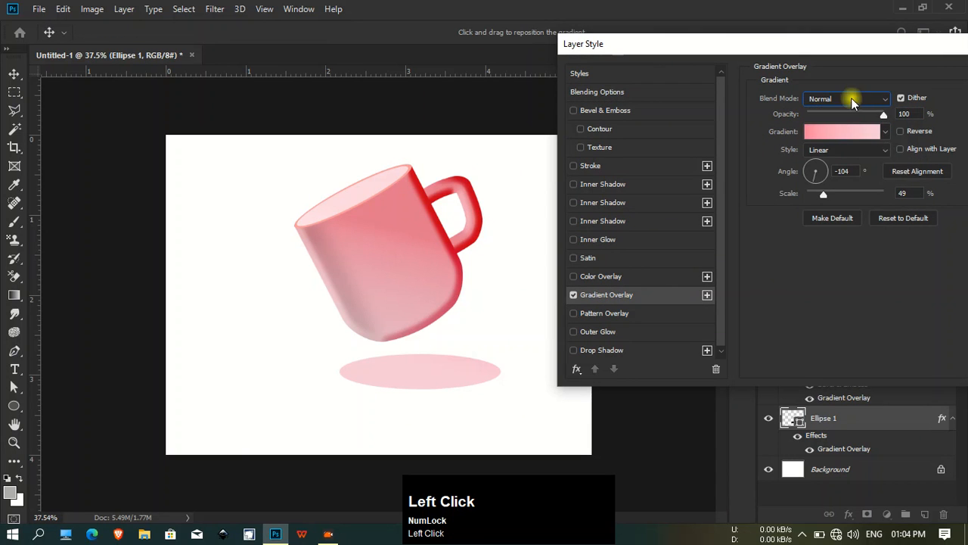
{"action": "left_click", "coordinate": [852, 98]}
{"action": "left_click", "coordinate": [847, 151]}
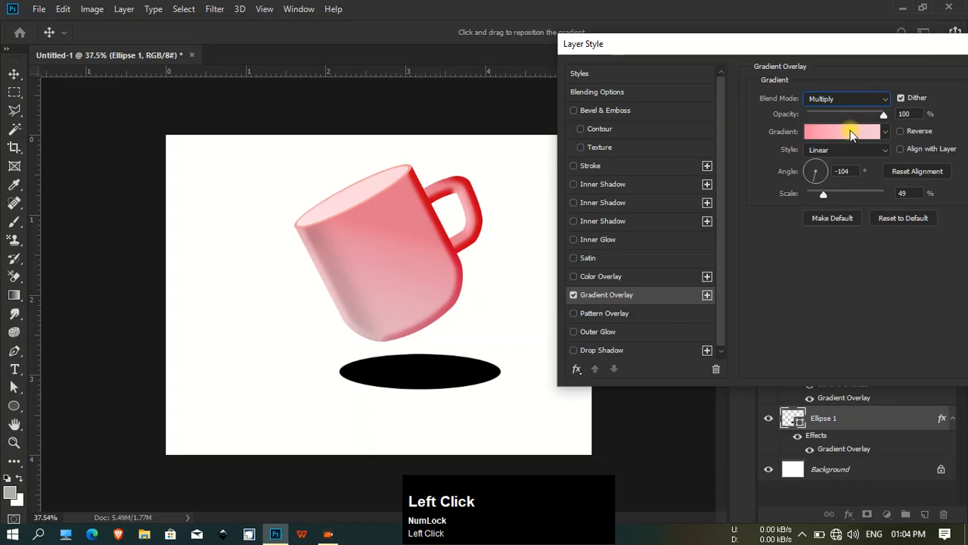
- Change the ellipse's overlay gradient to the Black, White preset
{"action": "left_click", "coordinate": [850, 130]}
{"action": "left_click", "coordinate": [558, 62]}
{"action": "left_click_drag", "start_coordinate": [593, 27], "coordinate": [565, 23]}
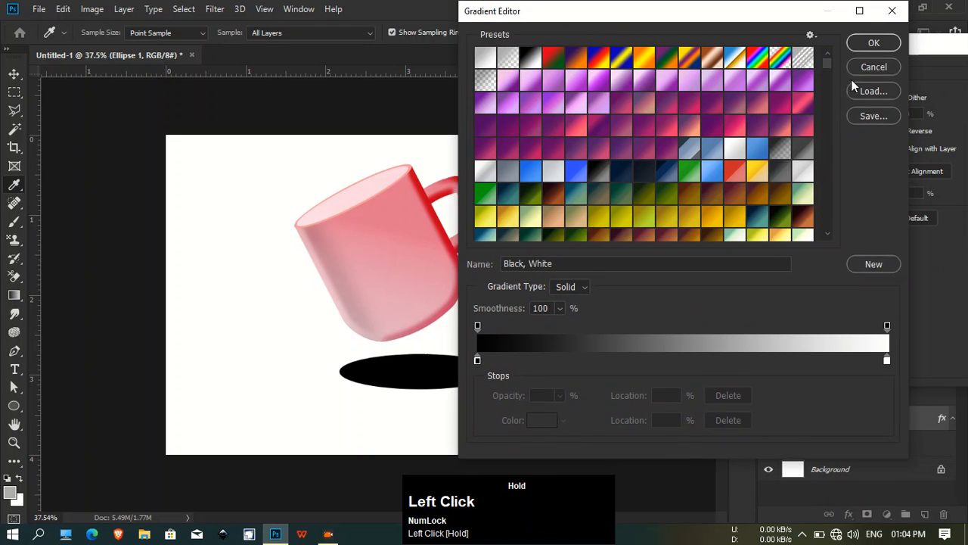
{"action": "left_click", "coordinate": [874, 43]}
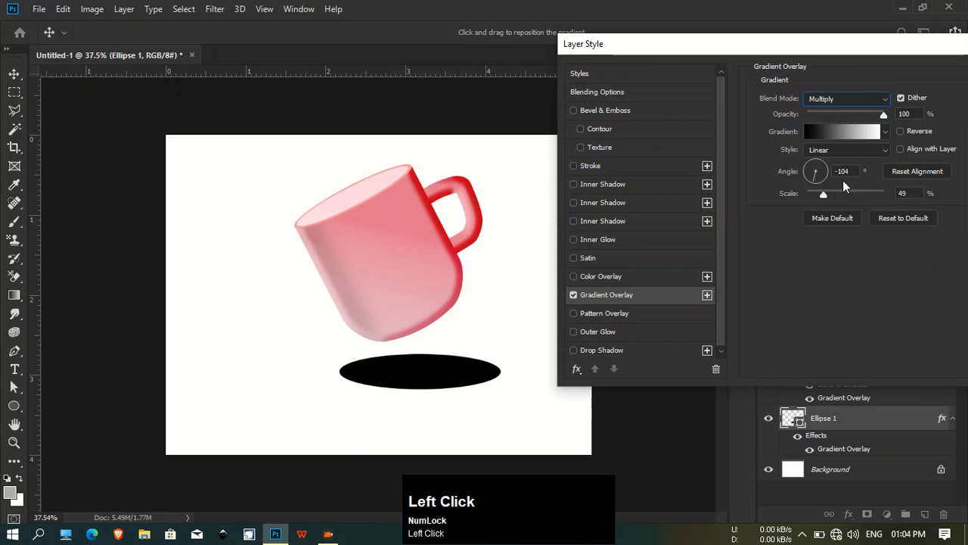
- Set the ellipse's gradient overlay to 79% scale, Normal blend mode and a 14° angle
{"action": "left_click_drag", "start_coordinate": [823, 194], "coordinate": [844, 196]}
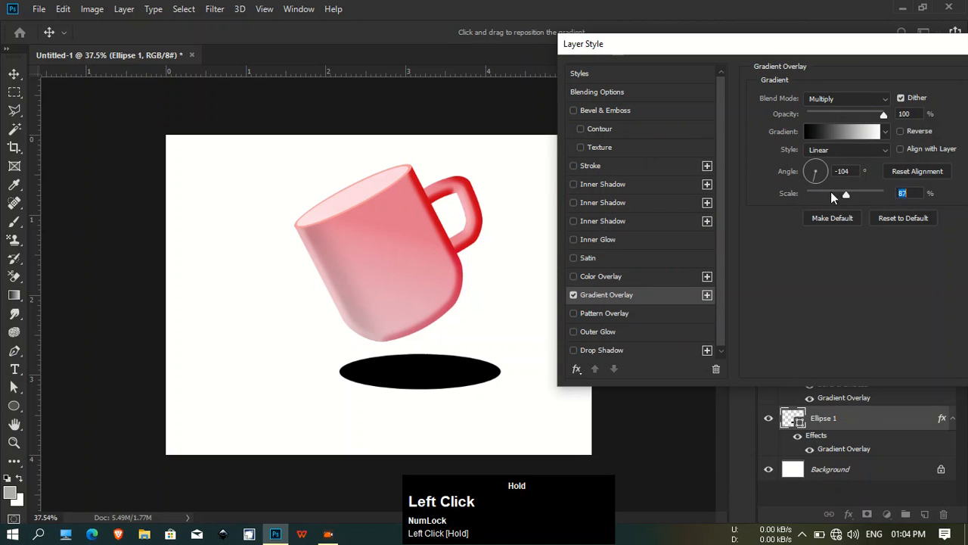
{"action": "left_click_drag", "start_coordinate": [841, 196], "coordinate": [845, 196]}
{"action": "left_click", "coordinate": [832, 98]}
{"action": "left_click", "coordinate": [828, 108]}
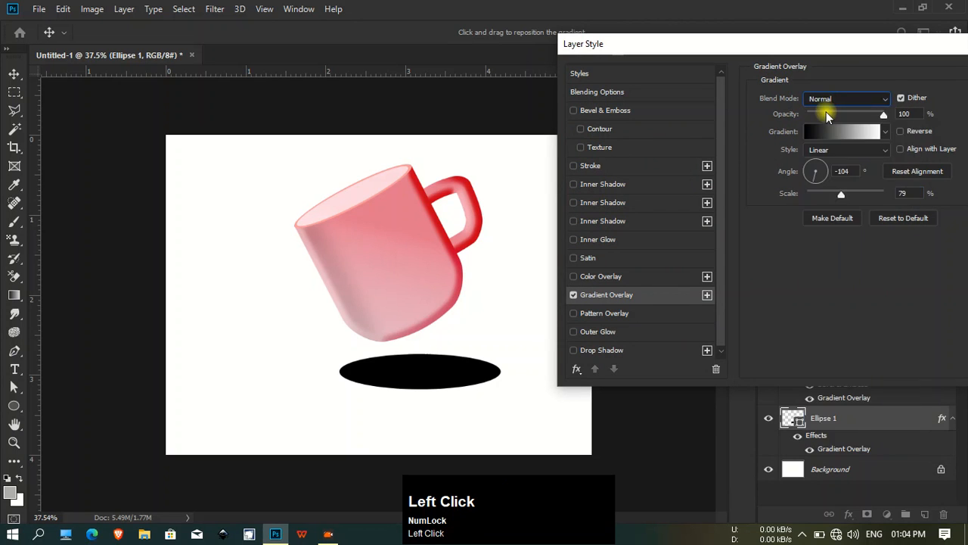
{"action": "left_click_drag", "start_coordinate": [816, 171], "coordinate": [818, 171]}
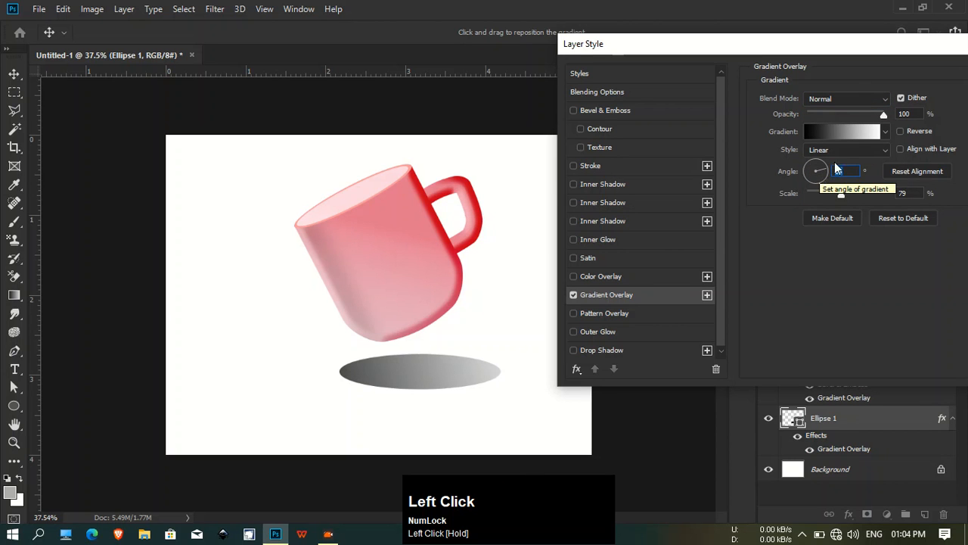
- Move the gradient's black stop to 34%, copy the white stop inward as far as 78%, and apply the ellipse's layer style
{"action": "left_click", "coordinate": [860, 133]}
{"action": "left_click_drag", "start_coordinate": [478, 360], "coordinate": [618, 360]}
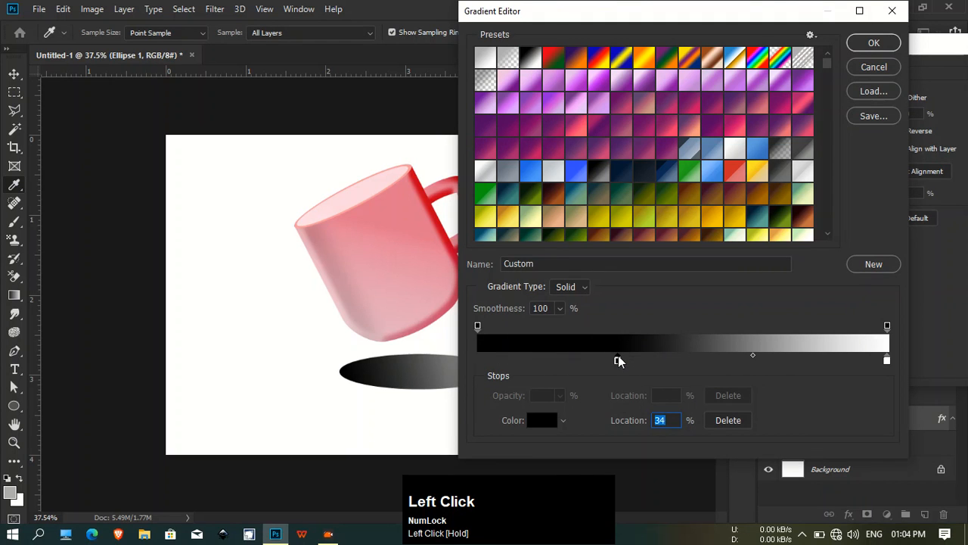
{"action": "left_click_drag", "start_coordinate": [887, 361], "coordinate": [797, 361], "text": "alt"}
{"action": "left_click", "coordinate": [866, 44]}
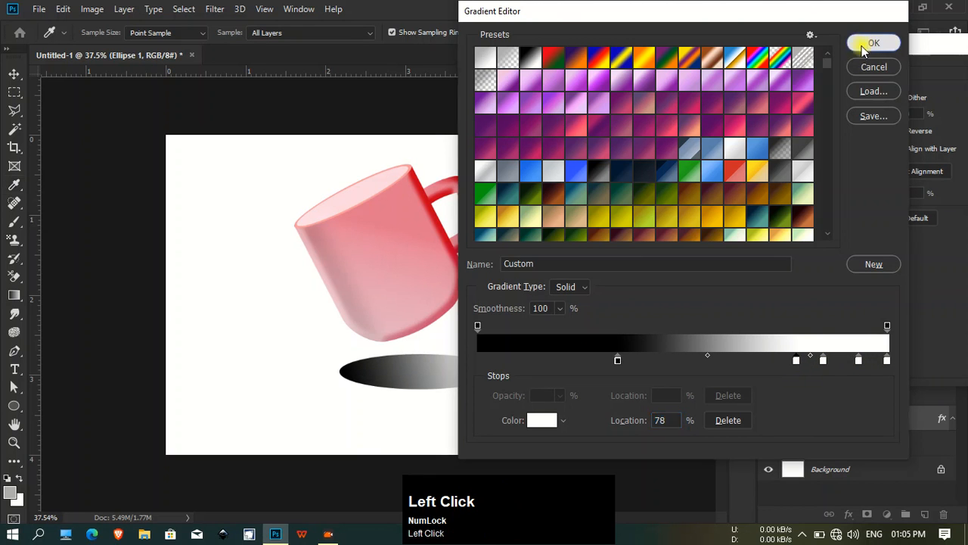
{"action": "left_click_drag", "start_coordinate": [806, 50], "coordinate": [708, 55]}
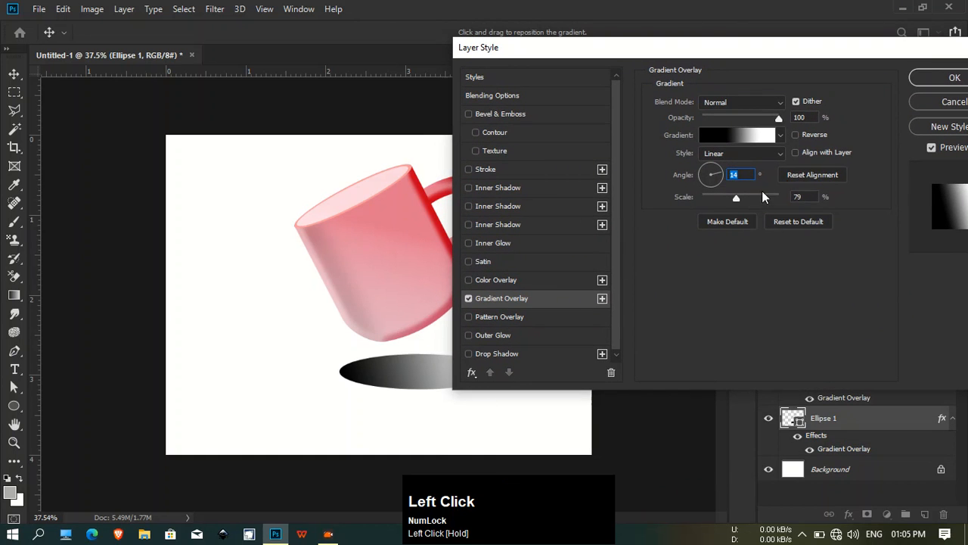
{"action": "left_click_drag", "start_coordinate": [739, 198], "coordinate": [737, 199]}
{"action": "left_click", "coordinate": [921, 81]}
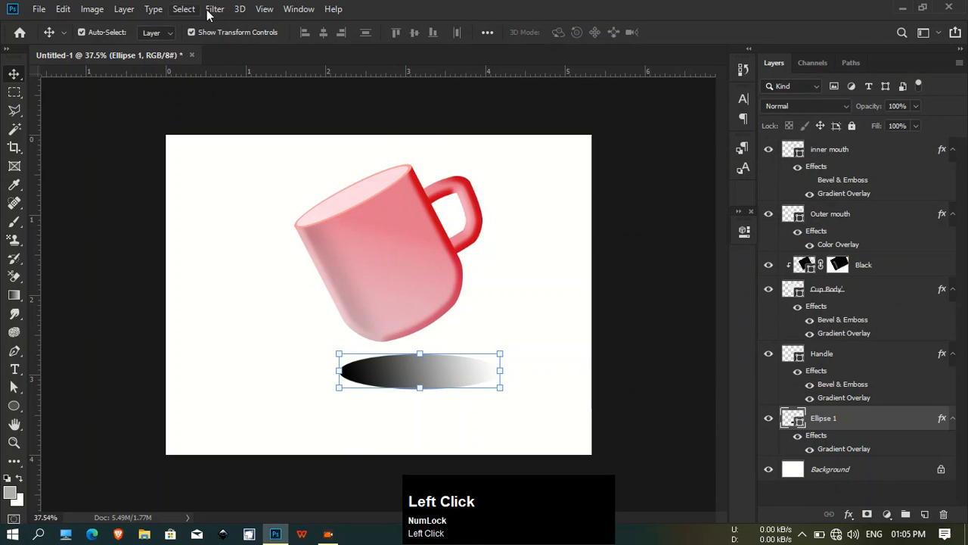
- Try converting the ellipse layer for smart filters, and undo the conversion
{"action": "left_click", "coordinate": [215, 9]}
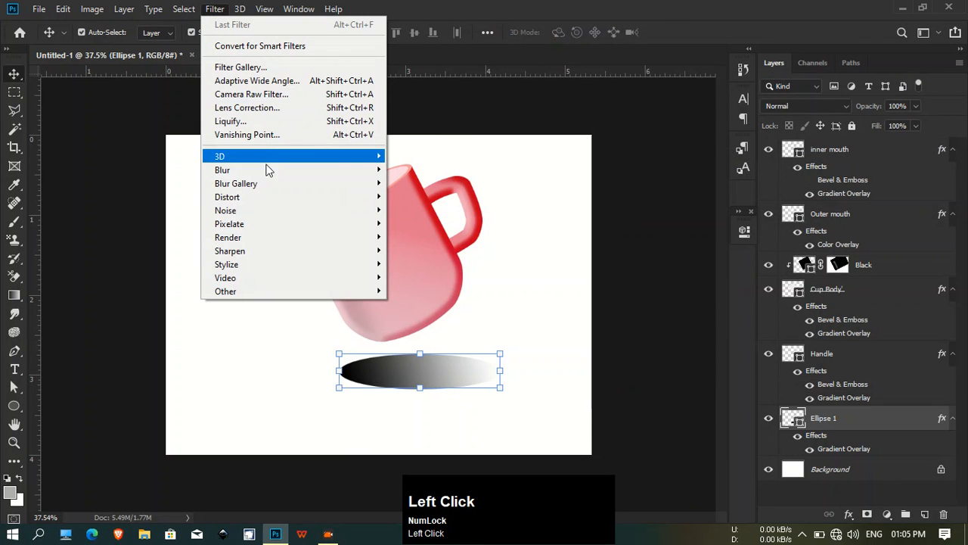
{"action": "left_click", "coordinate": [257, 45]}
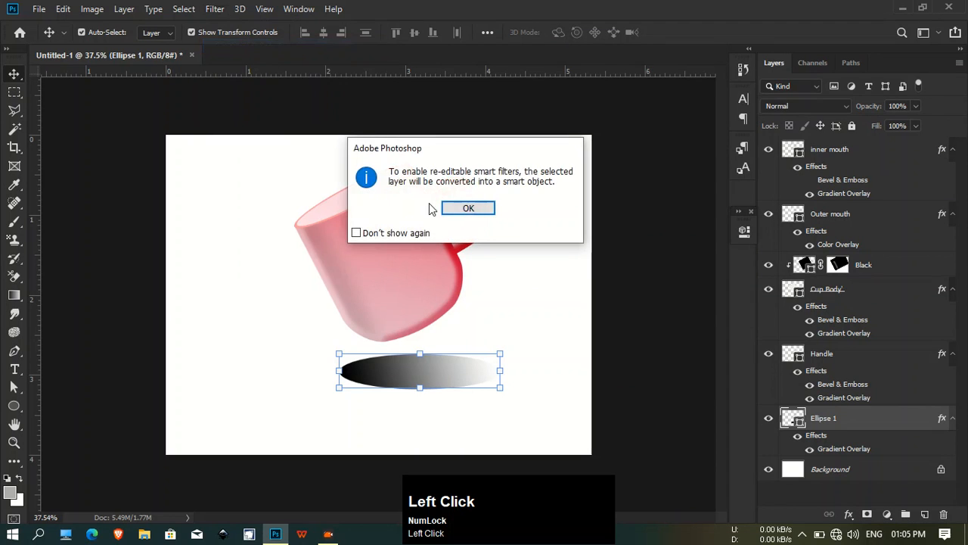
{"action": "left_click", "coordinate": [452, 206]}
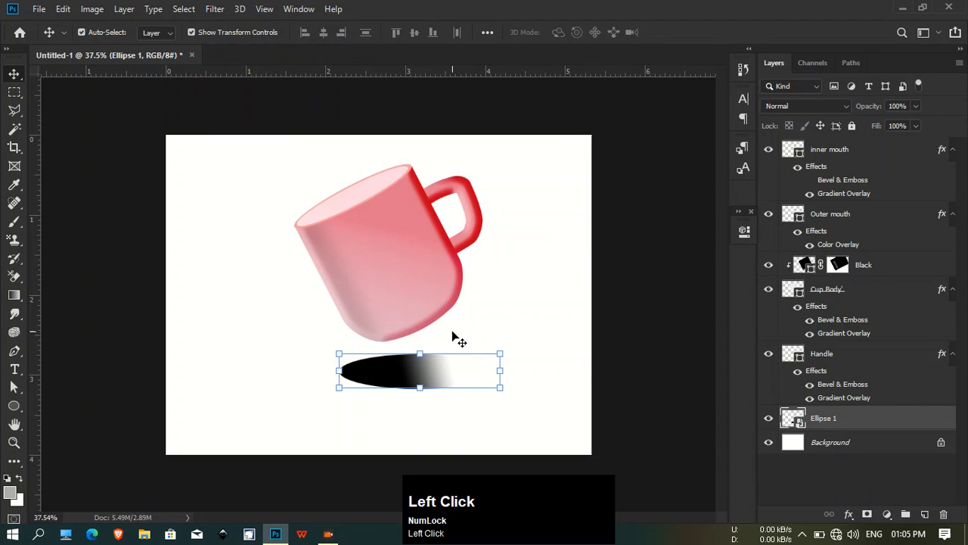
{"action": "key", "text": "ctrl+z"}
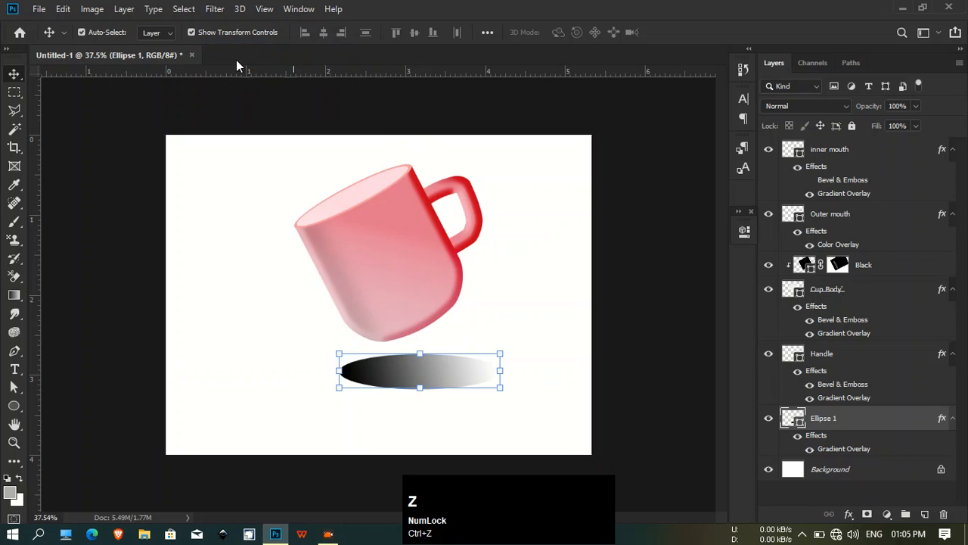
- Rasterize the ellipse with a Gaussian Blur of 23.5 pixels and lower its layer opacity to about 53%
{"action": "left_click", "coordinate": [215, 11]}
{"action": "mouse_move", "coordinate": [264, 171]}
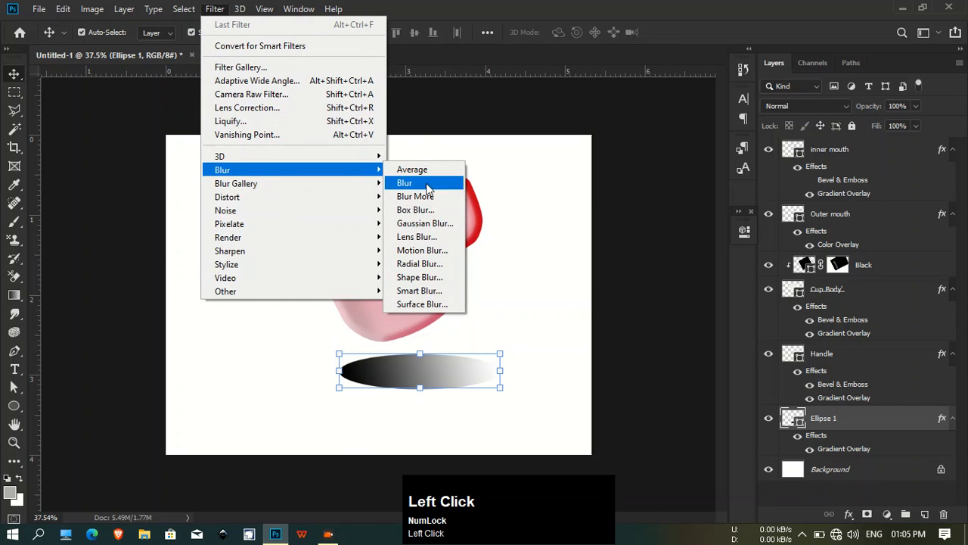
{"action": "left_click", "coordinate": [426, 225]}
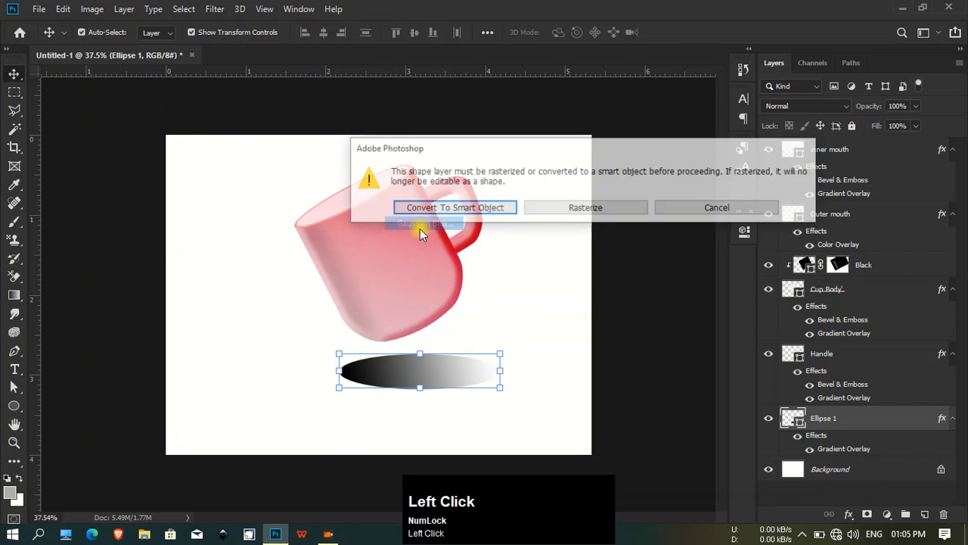
{"action": "left_click", "coordinate": [585, 208]}
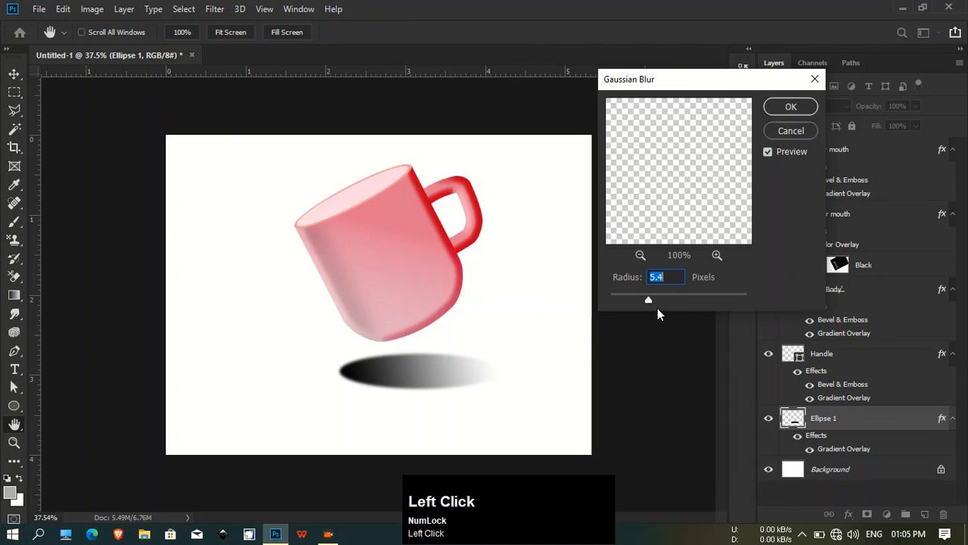
{"action": "left_click_drag", "start_coordinate": [648, 300], "coordinate": [672, 302]}
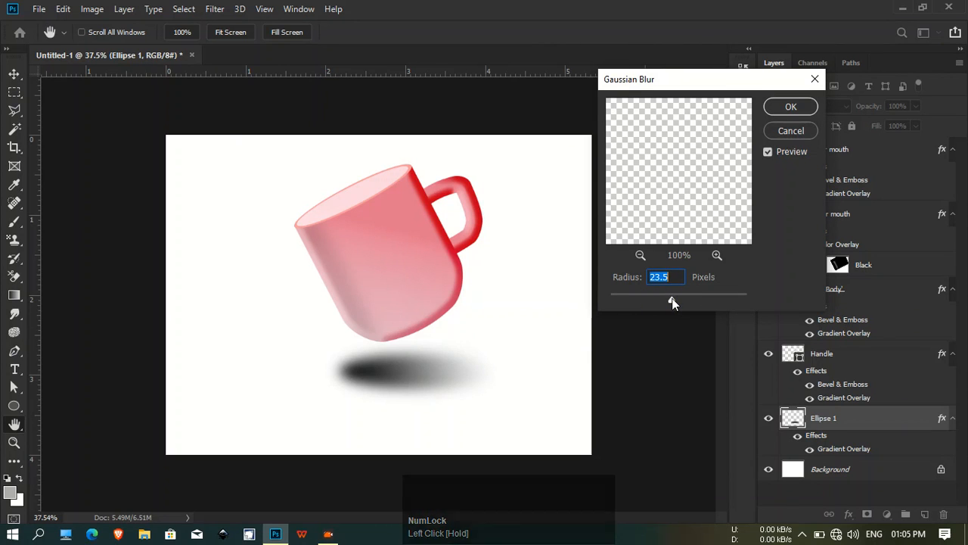
{"action": "left_click", "coordinate": [787, 108]}
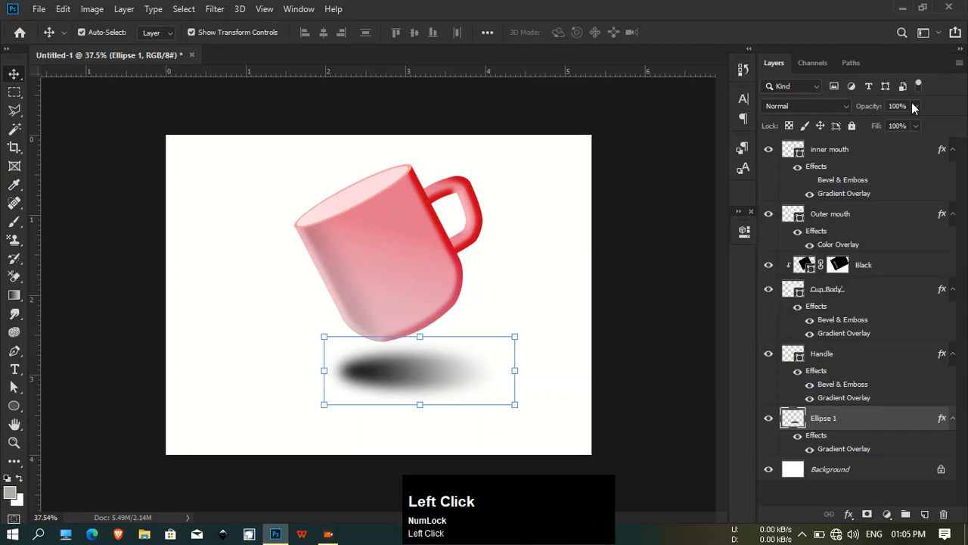
{"action": "left_click_drag", "start_coordinate": [889, 123], "coordinate": [885, 122]}
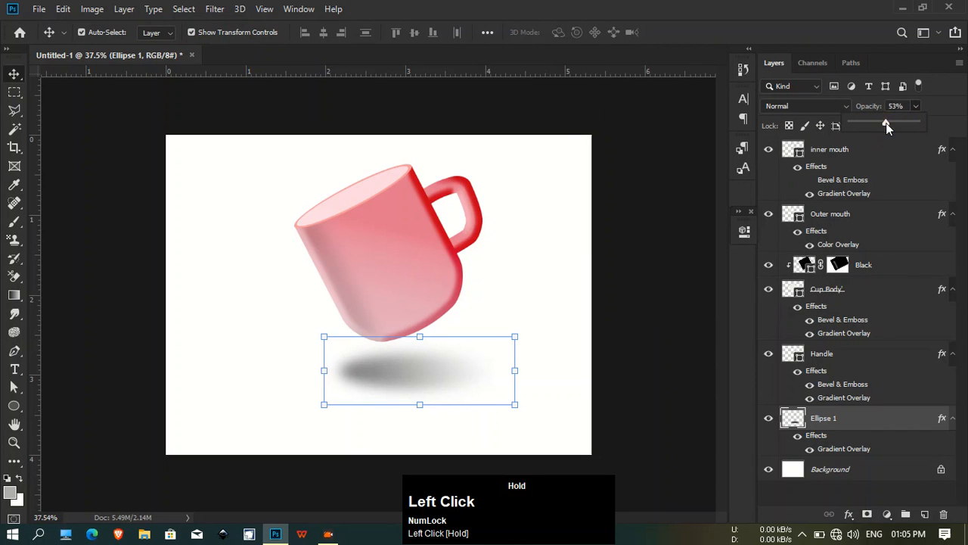
{"action": "left_click", "coordinate": [136, 249]}
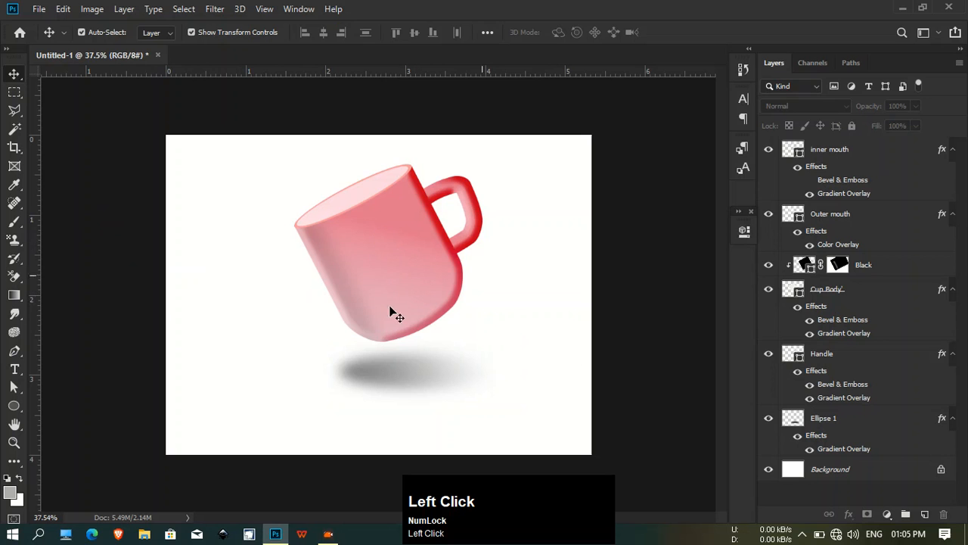
- Increase the Bevel & Emboss size on the Cup Body layer to 250 px
{"action": "right_click", "coordinate": [828, 288]}
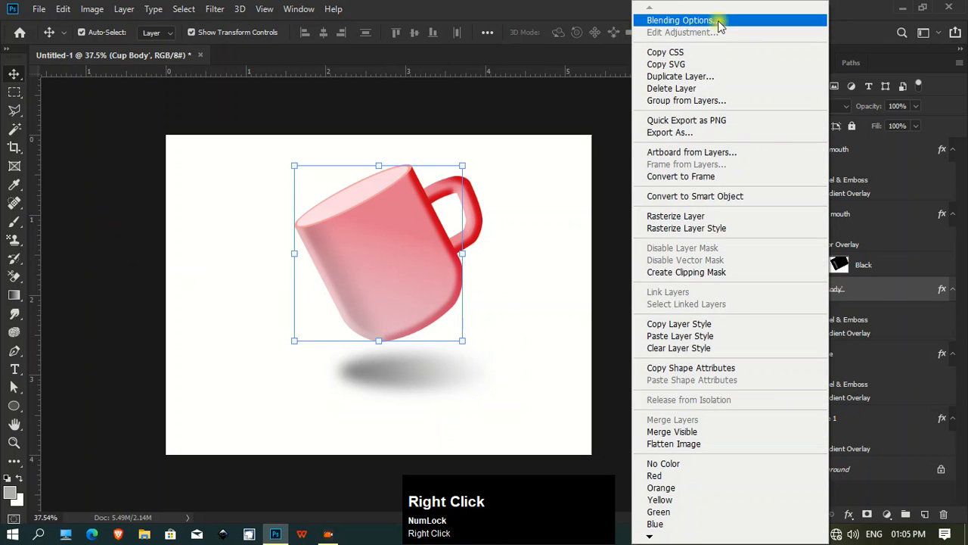
{"action": "left_click", "coordinate": [673, 22]}
{"action": "left_click_drag", "start_coordinate": [501, 49], "coordinate": [676, 48]}
{"action": "left_click", "coordinate": [589, 121]}
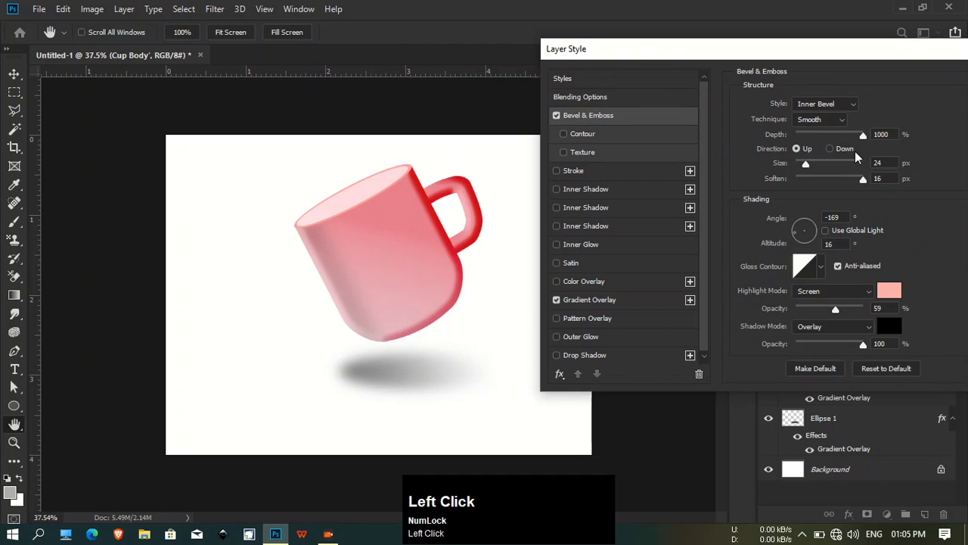
{"action": "left_click_drag", "start_coordinate": [805, 165], "coordinate": [877, 171]}
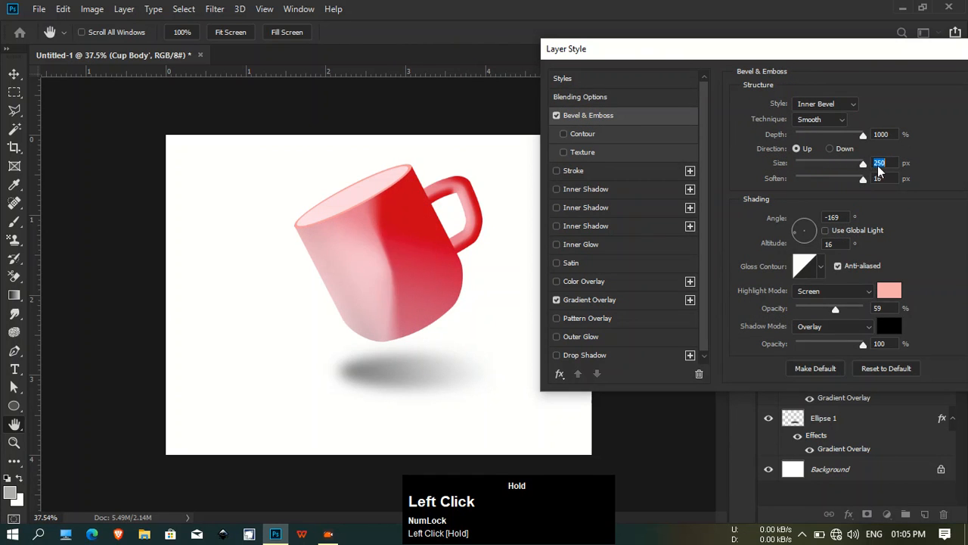
- Set the Cup Body bevel's light to angle 1° and altitude 32°, with shadow opacity 26% and highlight opacity 27%
{"action": "left_click", "coordinate": [798, 228]}
{"action": "left_click", "coordinate": [802, 234]}
{"action": "left_click_drag", "start_coordinate": [802, 234], "coordinate": [814, 231]}
{"action": "left_click_drag", "start_coordinate": [861, 347], "coordinate": [818, 347]}
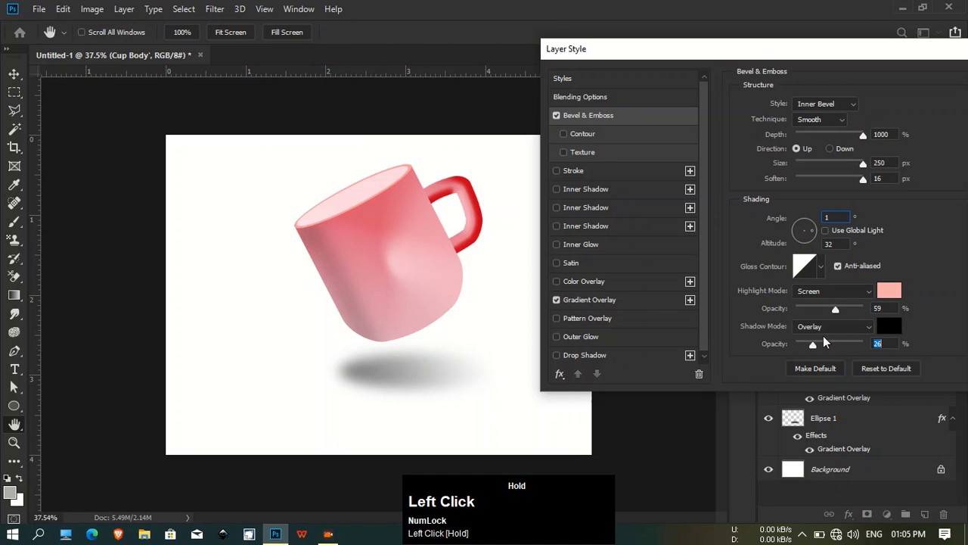
{"action": "left_click_drag", "start_coordinate": [836, 311], "coordinate": [813, 313]}
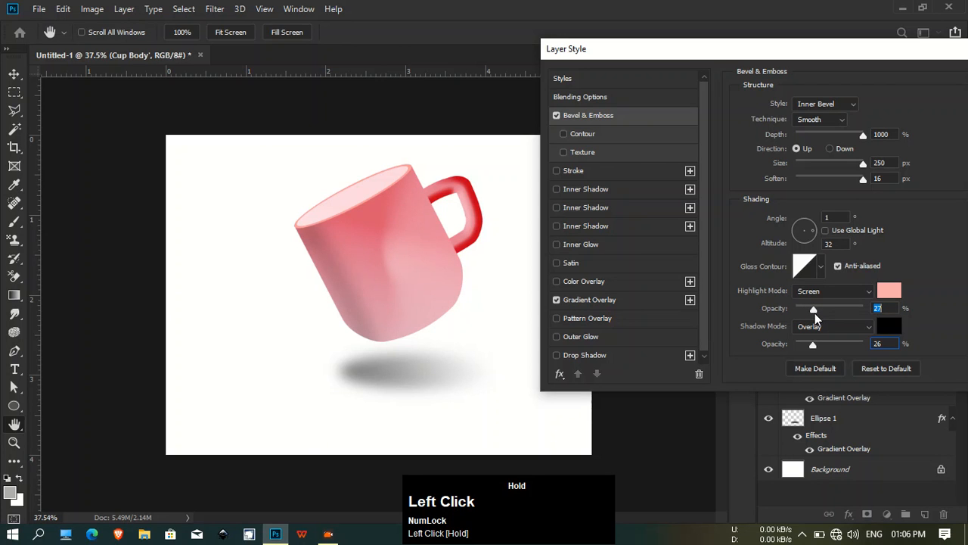
- Set the Cup Body bevel's light direction to an angle of 16° and an altitude of 85°
{"action": "left_click", "coordinate": [810, 236]}
{"action": "left_click", "coordinate": [811, 232]}
{"action": "left_click", "coordinate": [808, 232]}
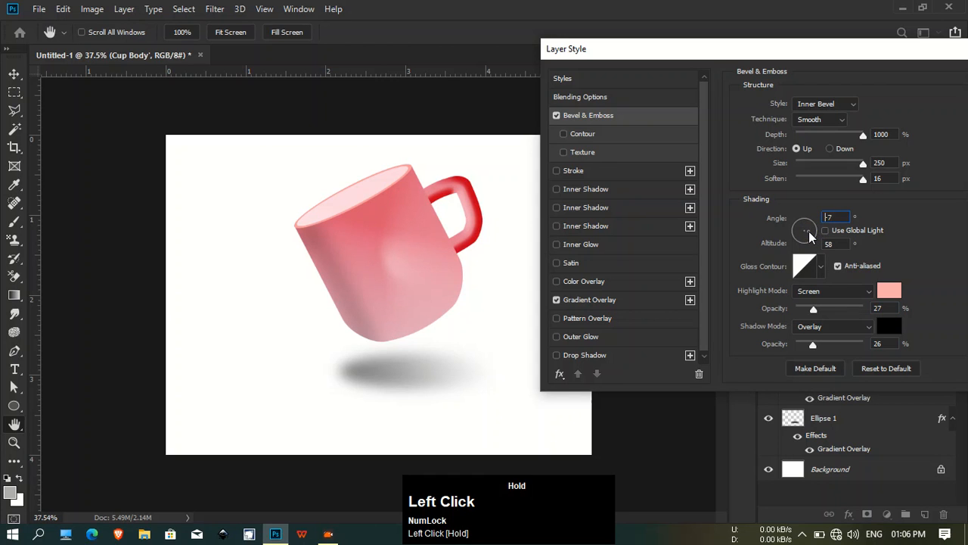
{"action": "left_click", "coordinate": [808, 234]}
{"action": "left_click", "coordinate": [806, 236]}
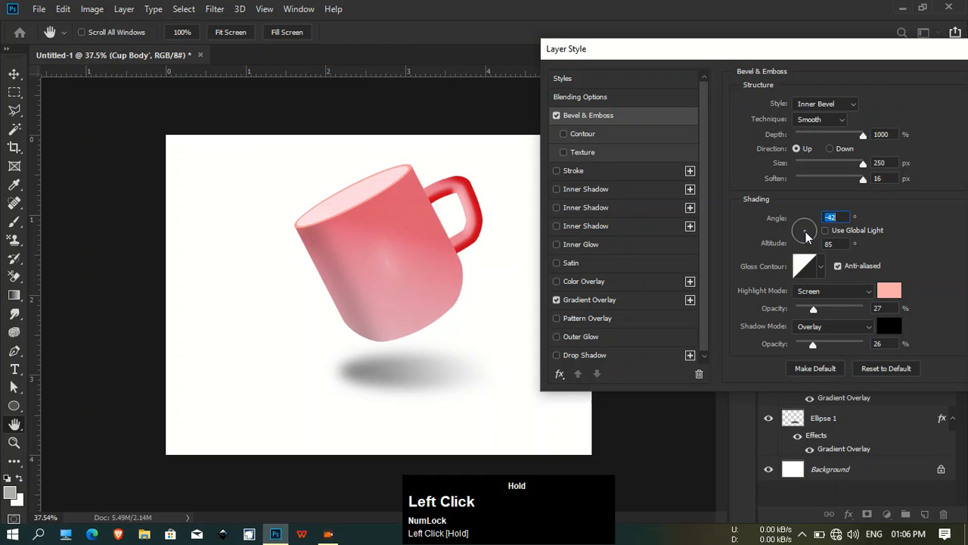
{"action": "left_click", "coordinate": [806, 236]}
{"action": "left_click", "coordinate": [806, 236]}
{"action": "left_click", "coordinate": [806, 236]}
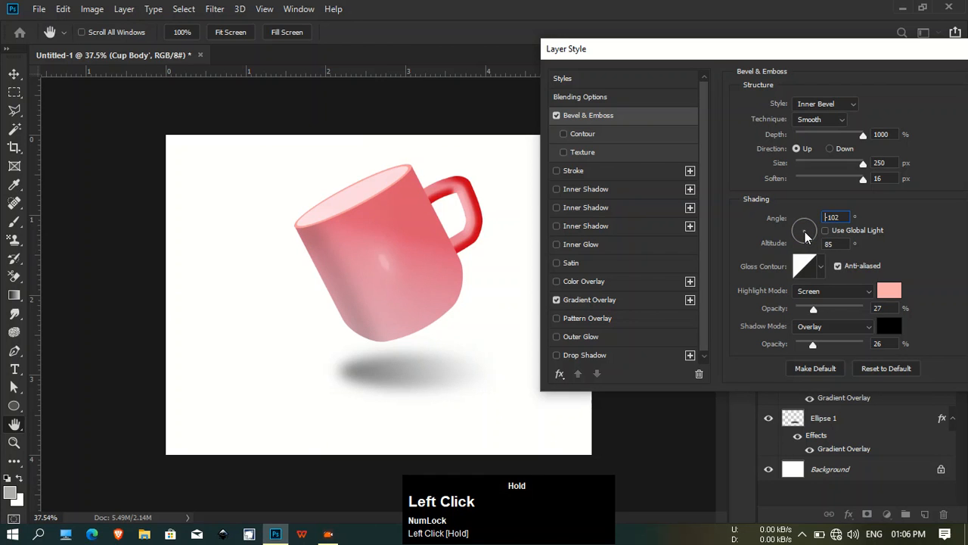
{"action": "left_click_drag", "start_coordinate": [806, 236], "coordinate": [809, 247]}
- Fine-tune the Cup Body bevel's highlight and shadow opacities and apply the layer style
{"action": "left_click_drag", "start_coordinate": [815, 318], "coordinate": [796, 311]}
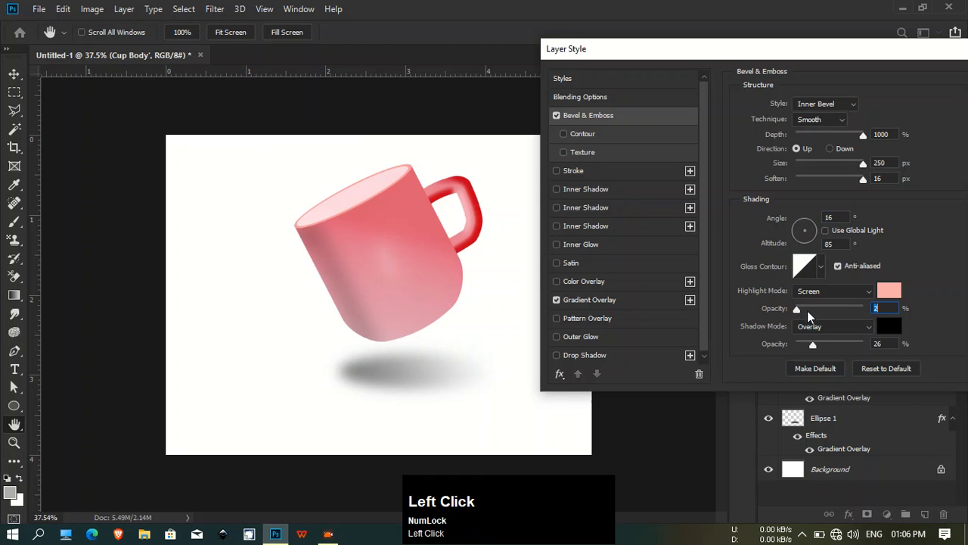
{"action": "left_click_drag", "start_coordinate": [815, 344], "coordinate": [823, 345]}
{"action": "left_click_drag", "start_coordinate": [671, 49], "coordinate": [450, 56]}
{"action": "left_click", "coordinate": [822, 79]}
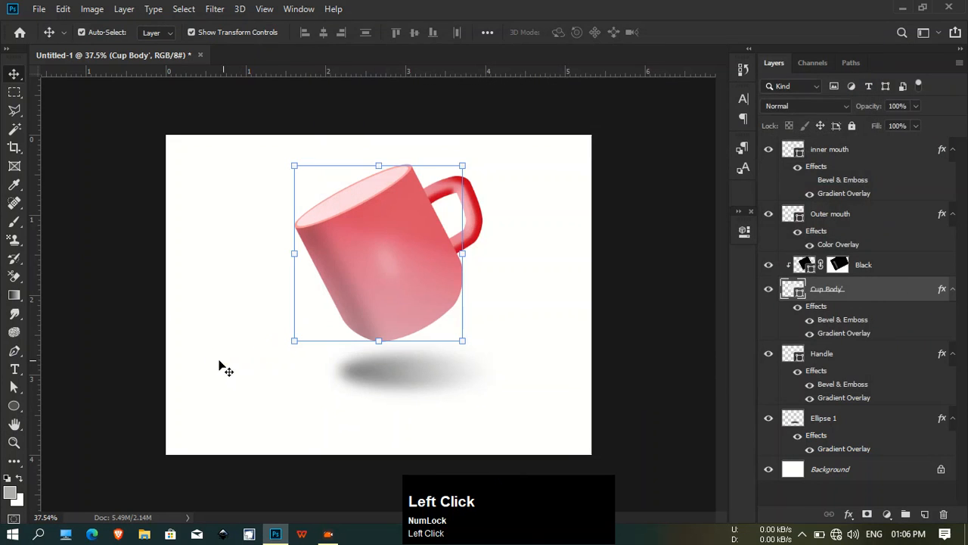
- Draw a thin closed crescent shape, about 169 by 331 px, with the Pen tool along the cup body's shaded left side
{"action": "left_click", "coordinate": [226, 368]}
{"action": "scroll", "coordinate": [354, 300], "scroll_direction": "up", "scroll_amount": 5}
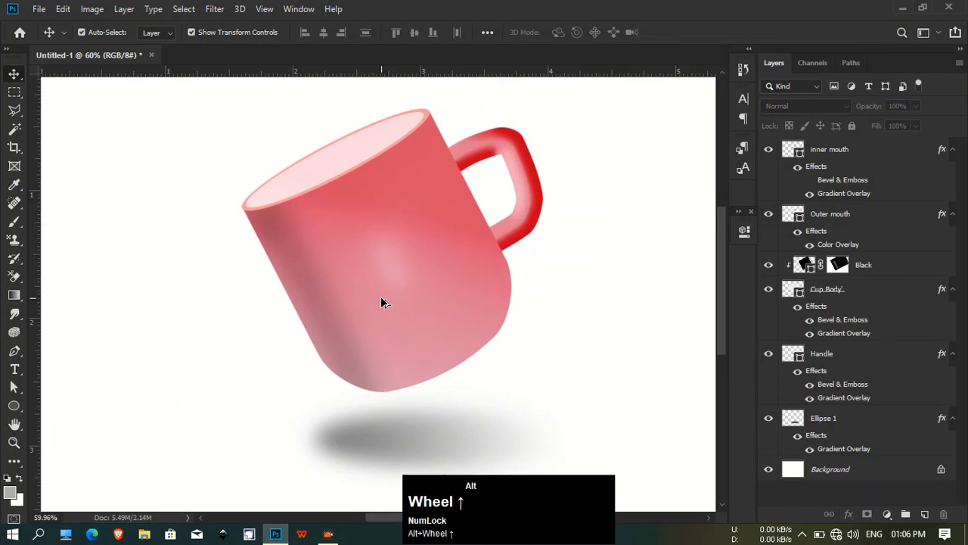
{"action": "scroll", "coordinate": [381, 296], "scroll_direction": "up", "scroll_amount": 2}
{"action": "left_click", "coordinate": [817, 294]}
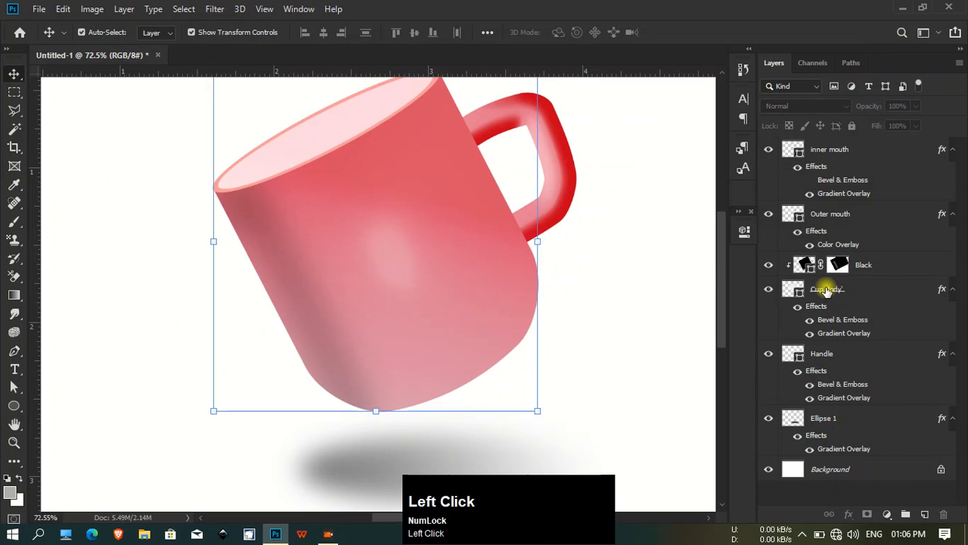
{"action": "left_click", "coordinate": [881, 265]}
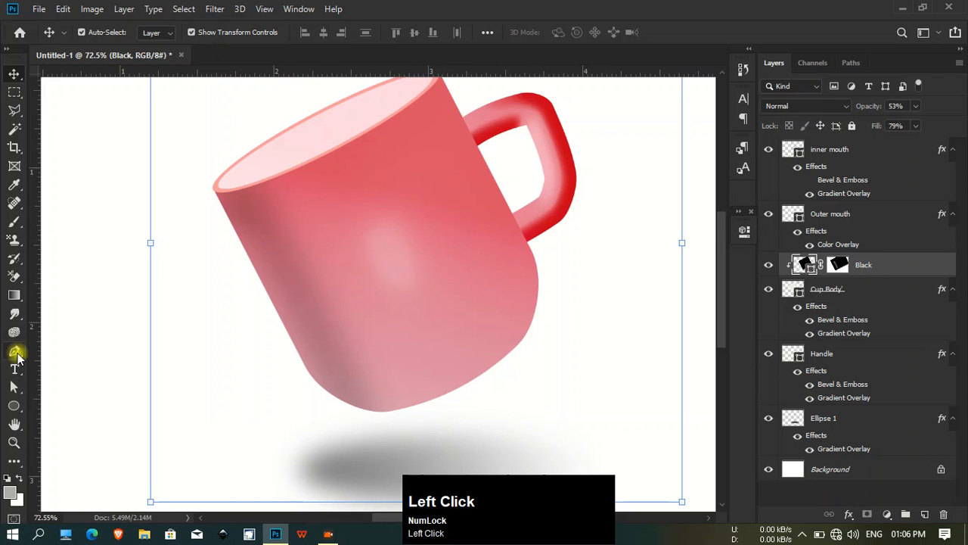
{"action": "left_click", "coordinate": [15, 351]}
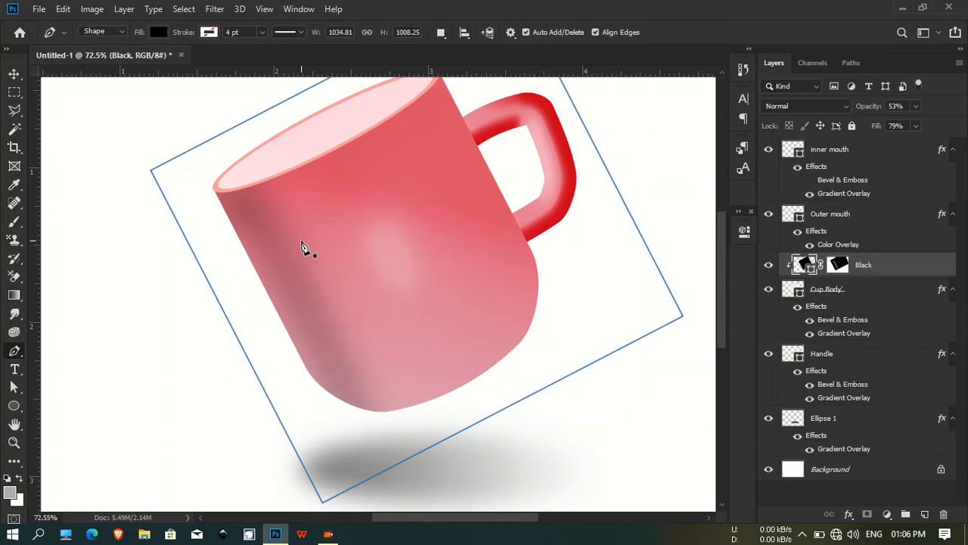
{"action": "left_click", "coordinate": [17, 79]}
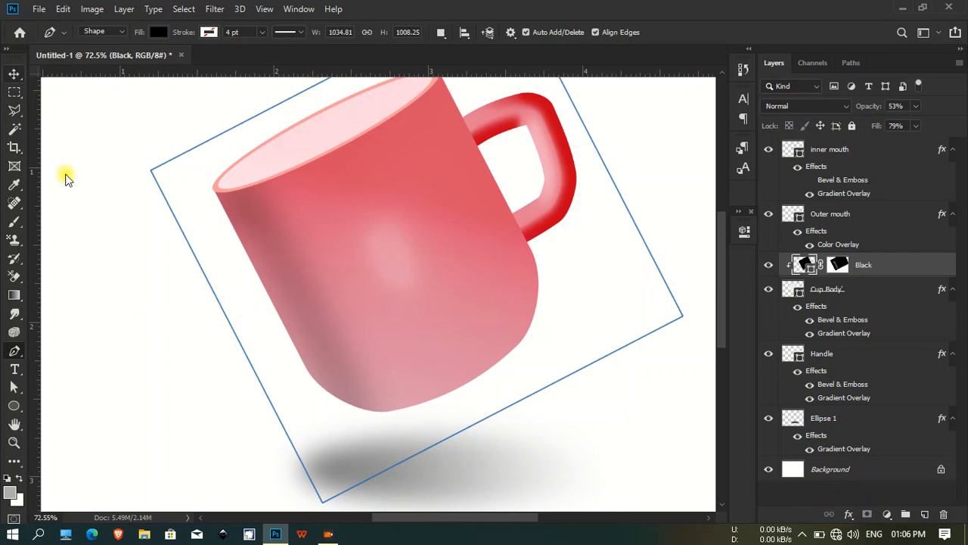
{"action": "left_click", "coordinate": [47, 260]}
{"action": "left_click", "coordinate": [16, 352]}
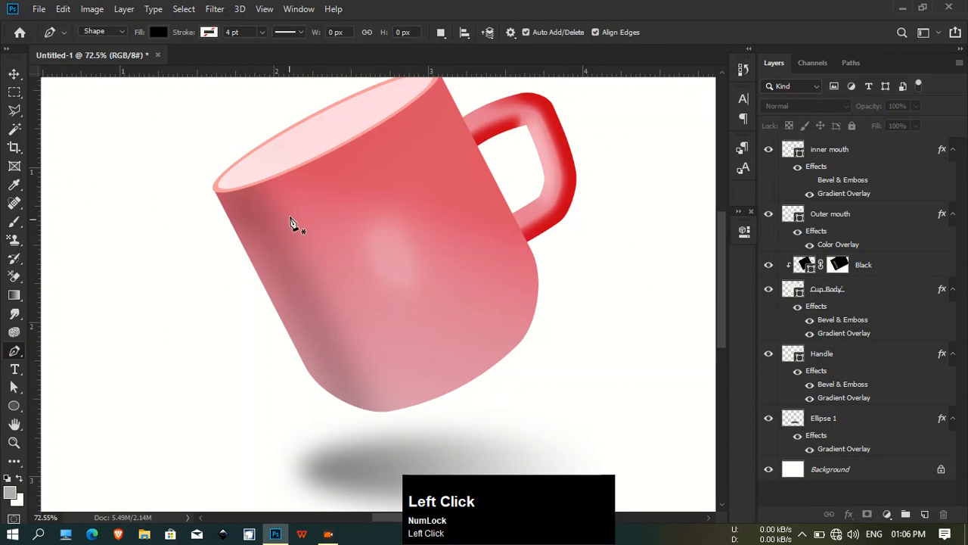
{"action": "left_click", "coordinate": [283, 214]}
{"action": "left_click_drag", "start_coordinate": [369, 383], "coordinate": [453, 428]}
{"action": "key", "text": "alt"}
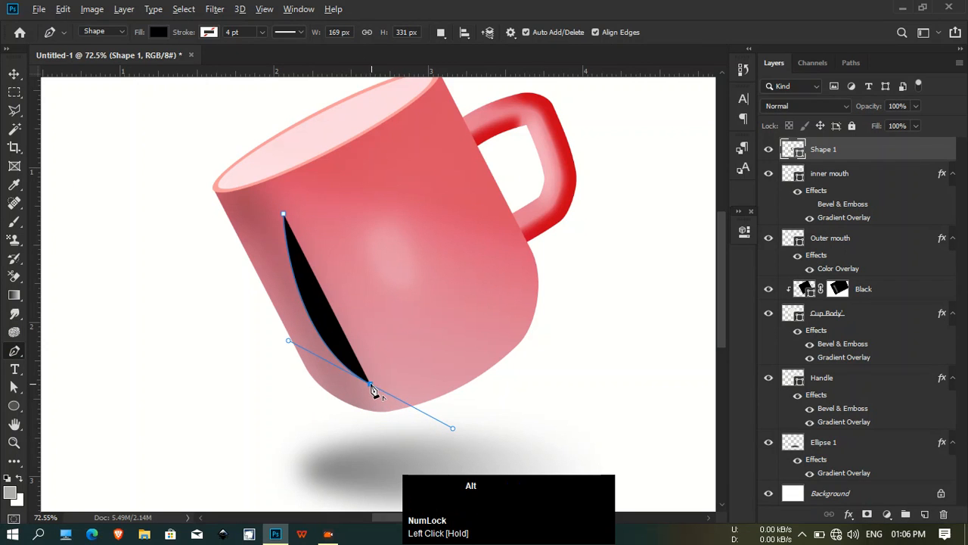
{"action": "left_click", "coordinate": [371, 385], "text": "alt"}
{"action": "left_click_drag", "start_coordinate": [284, 214], "coordinate": [235, 112]}
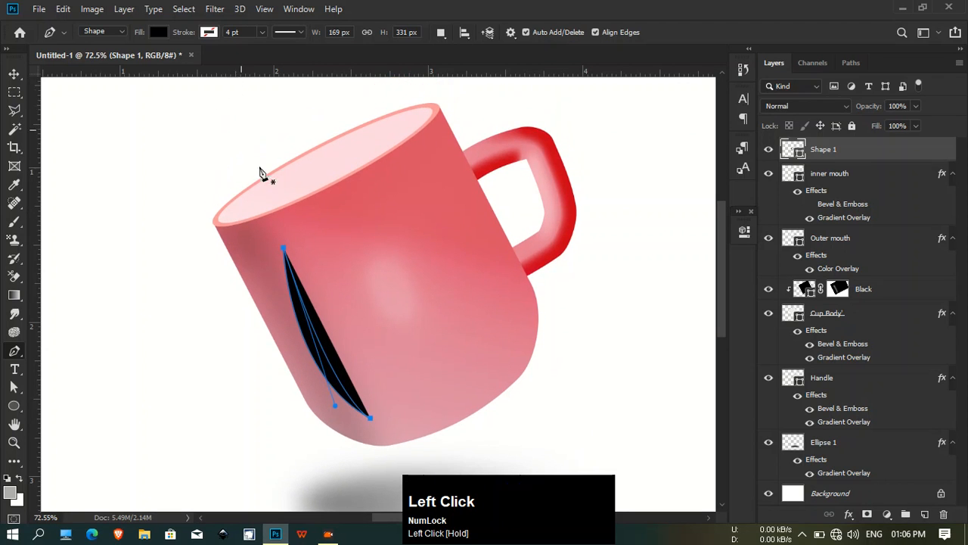
- Fill the crescent shape with white and move it slightly closer to the cup's left edge
{"action": "left_click", "coordinate": [158, 32]}
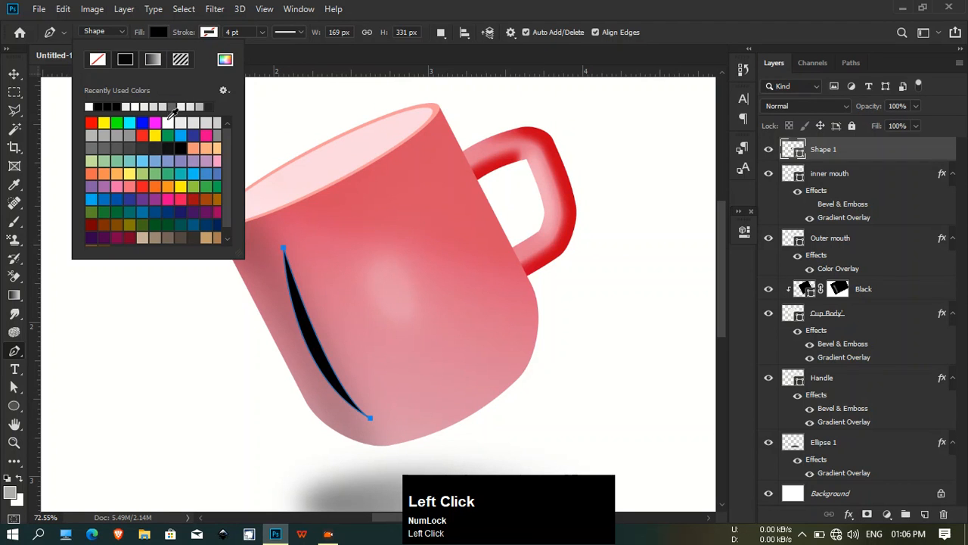
{"action": "left_click", "coordinate": [166, 121]}
{"action": "left_click", "coordinate": [14, 73]}
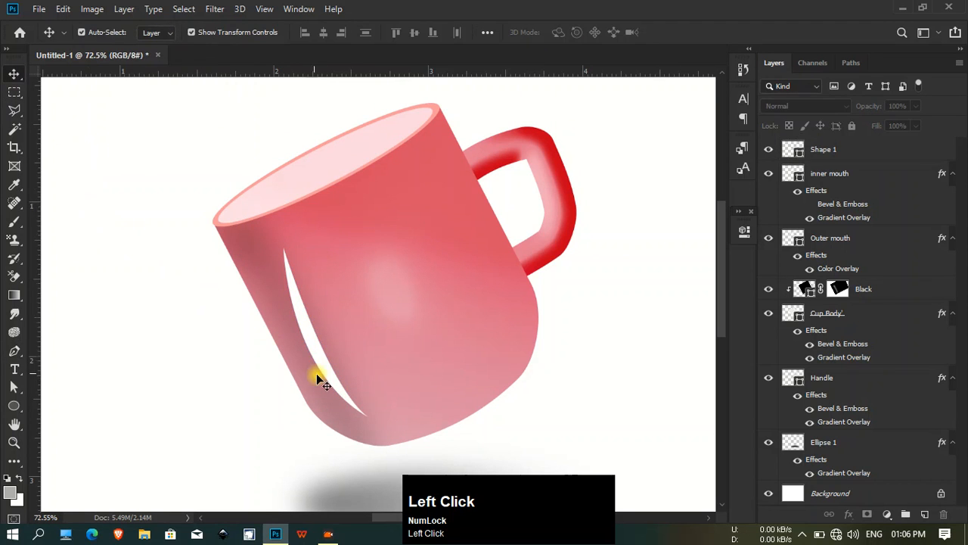
{"action": "left_click_drag", "start_coordinate": [307, 345], "coordinate": [296, 344]}
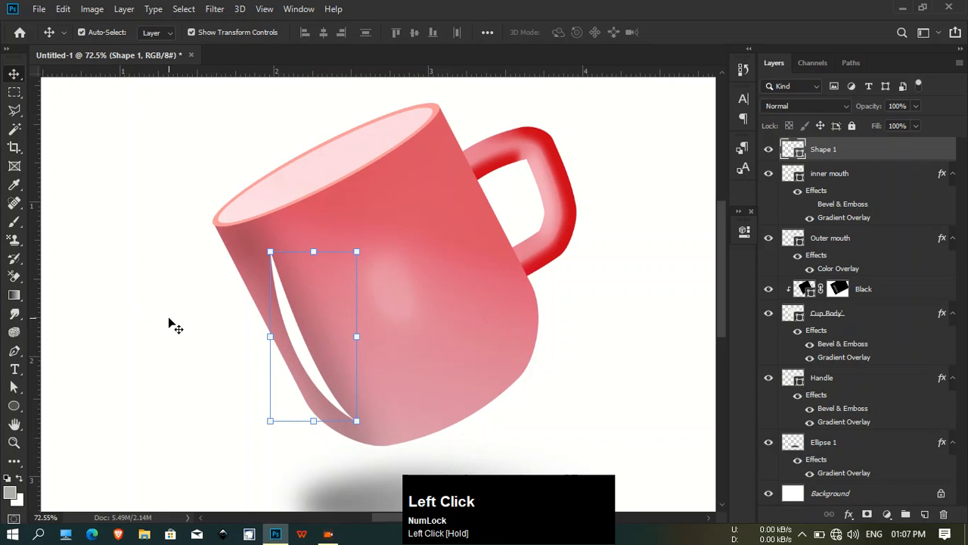
- Draw a second thin white highlight, about 124 by 181 px, with the Pen tool on the cup body near the handle
{"action": "left_click", "coordinate": [13, 351]}
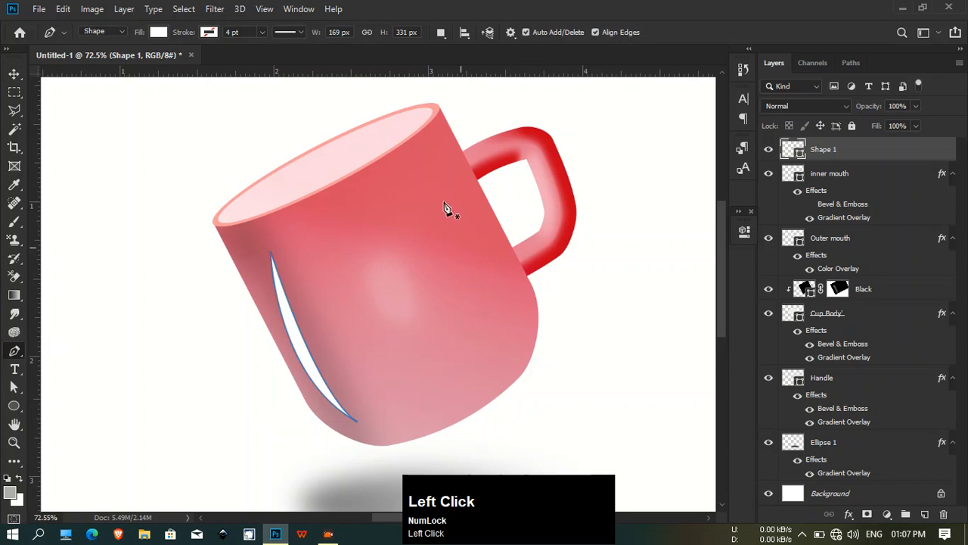
{"action": "left_click", "coordinate": [412, 170]}
{"action": "left_click_drag", "start_coordinate": [475, 248], "coordinate": [476, 269]}
{"action": "left_click_drag", "start_coordinate": [413, 164], "coordinate": [410, 165]}
{"action": "key", "text": "ctrl+z"}
{"action": "left_click", "coordinate": [476, 259], "text": "alt"}
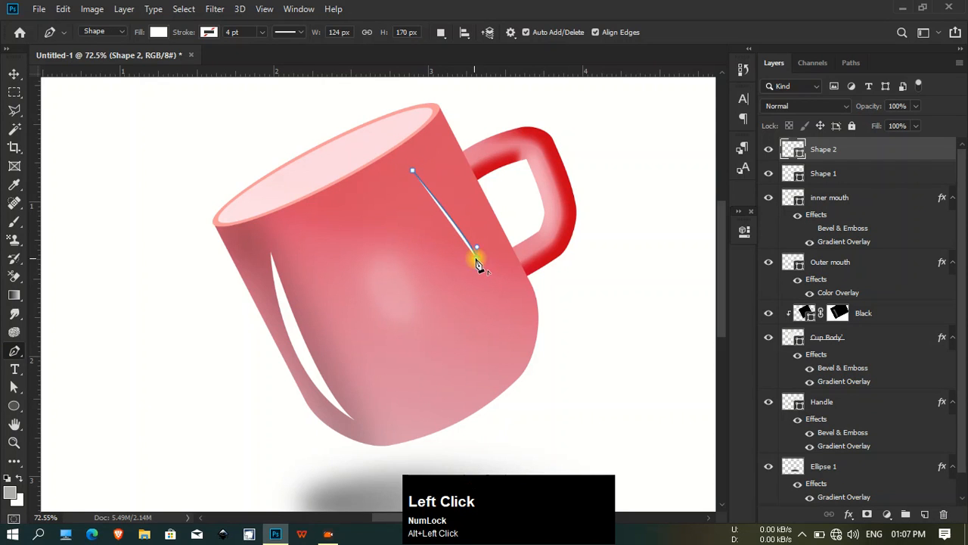
{"action": "left_click", "coordinate": [477, 263]}
{"action": "left_click", "coordinate": [409, 166]}
{"action": "left_click_drag", "start_coordinate": [409, 165], "coordinate": [413, 177]}
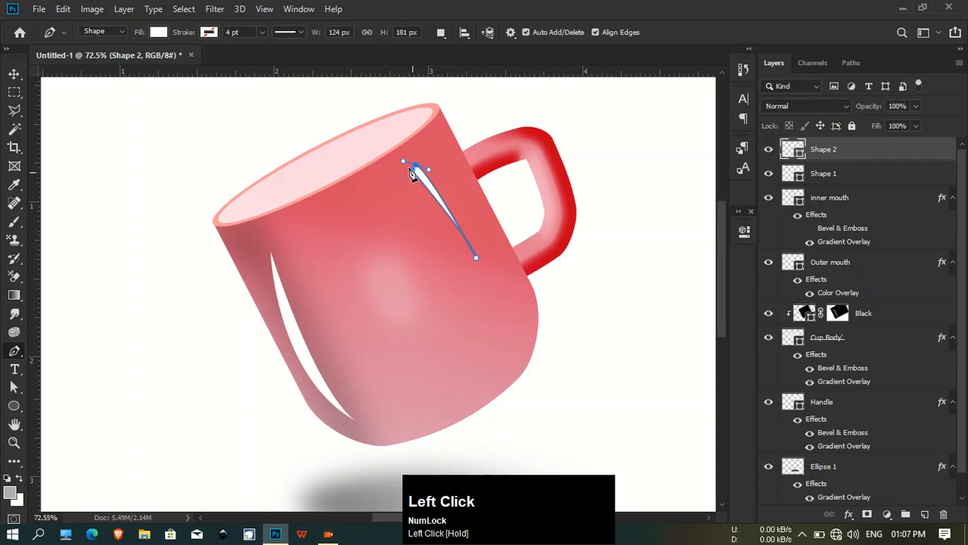
{"action": "left_click", "coordinate": [415, 165], "text": "alt"}
{"action": "left_click", "coordinate": [413, 171]}
{"action": "left_click", "coordinate": [13, 78]}
{"action": "left_click", "coordinate": [199, 234]}
- Select the Shape 1 and Shape 2 layers together and move them below the Outer mouth layer in the stack
{"action": "scroll", "coordinate": [208, 241], "scroll_direction": "down", "scroll_amount": 3}
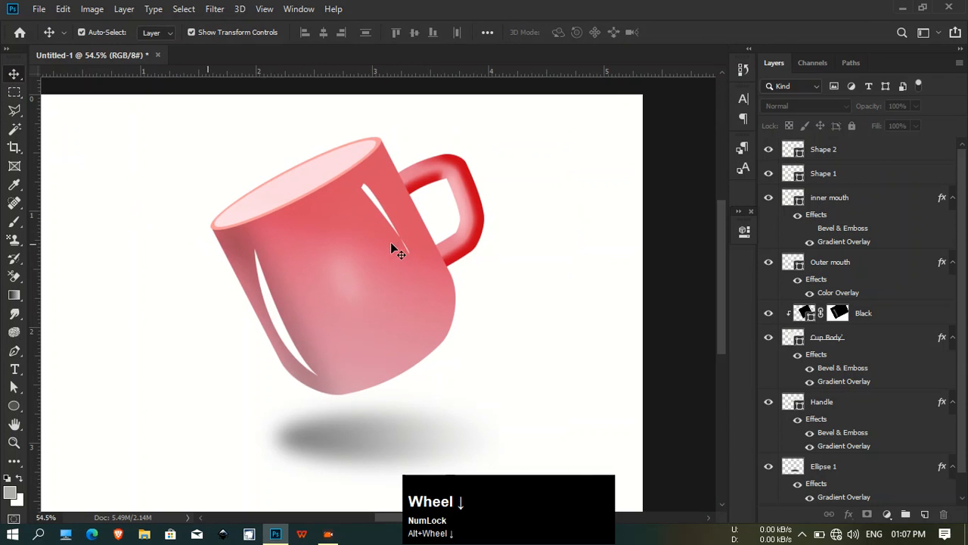
{"action": "left_click", "coordinate": [823, 174]}
{"action": "left_click", "coordinate": [821, 149], "text": "shift"}
{"action": "left_click", "coordinate": [817, 166]}
{"action": "left_click_drag", "start_coordinate": [816, 166], "coordinate": [833, 264]}
- Lower the two highlight shapes' opacity to 35% and set their blend mode to Screen
{"action": "left_click_drag", "start_coordinate": [921, 111], "coordinate": [876, 127]}
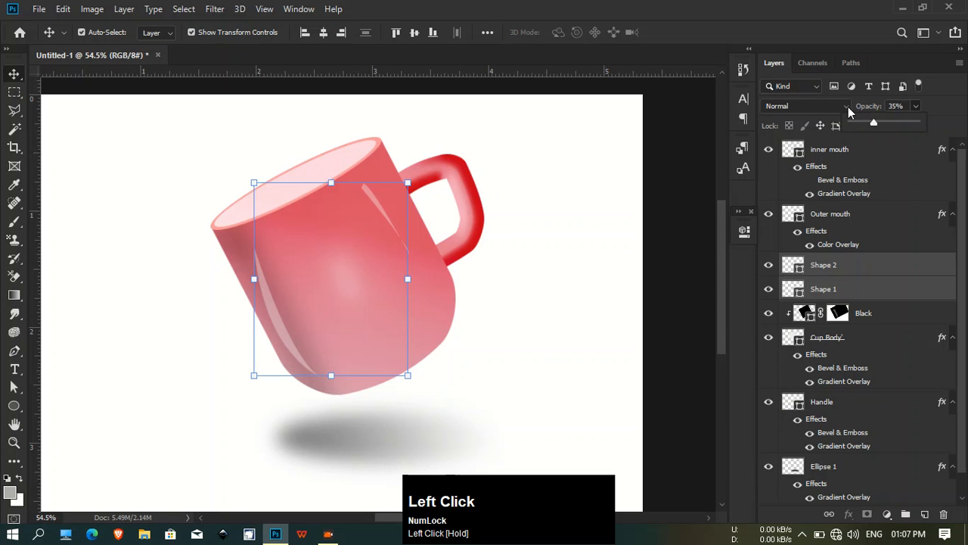
{"action": "left_click", "coordinate": [840, 105]}
{"action": "left_click", "coordinate": [778, 224]}
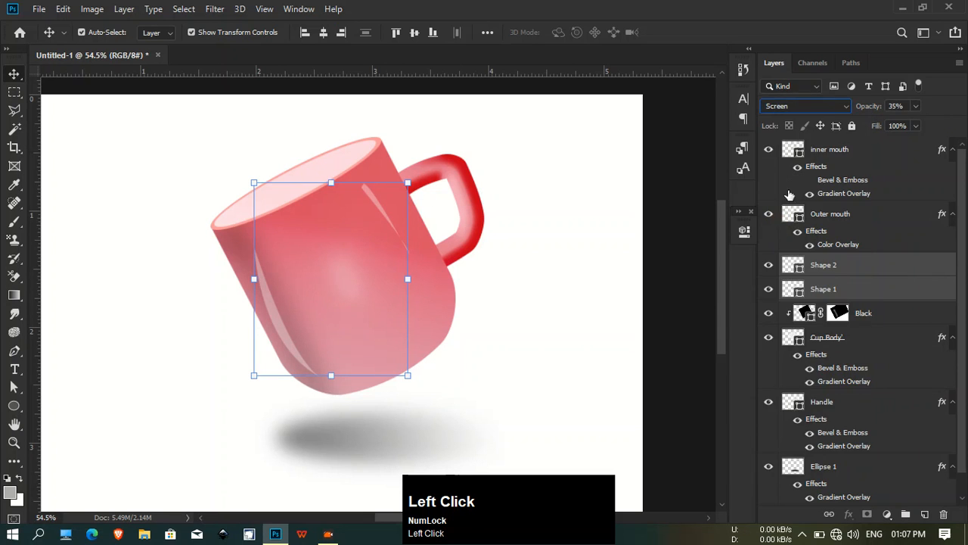
- Try the two highlight shapes at 98% opacity with other blend modes, and return to Screen
{"action": "left_click", "coordinate": [915, 106]}
{"action": "left_click_drag", "start_coordinate": [914, 125], "coordinate": [954, 128]}
{"action": "left_click", "coordinate": [833, 109]}
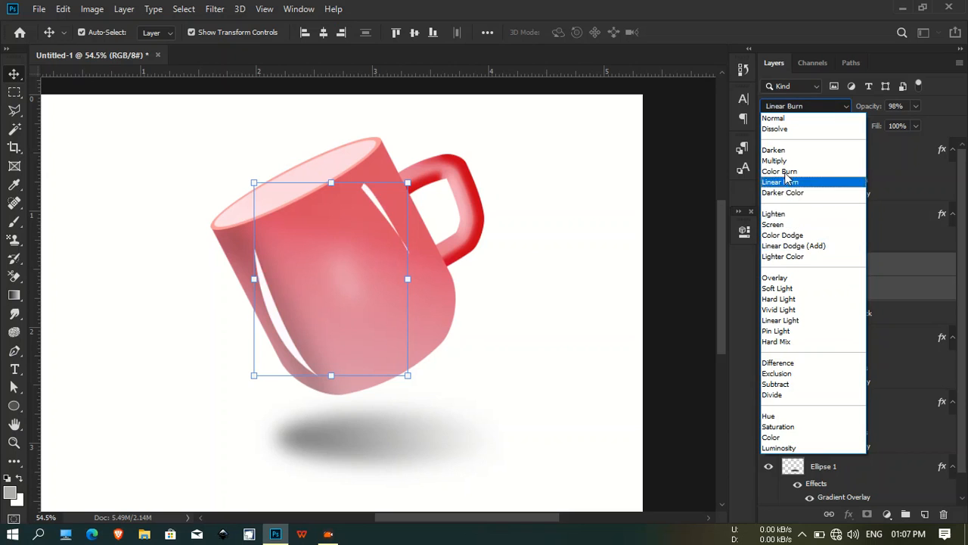
{"action": "left_click", "coordinate": [779, 227]}
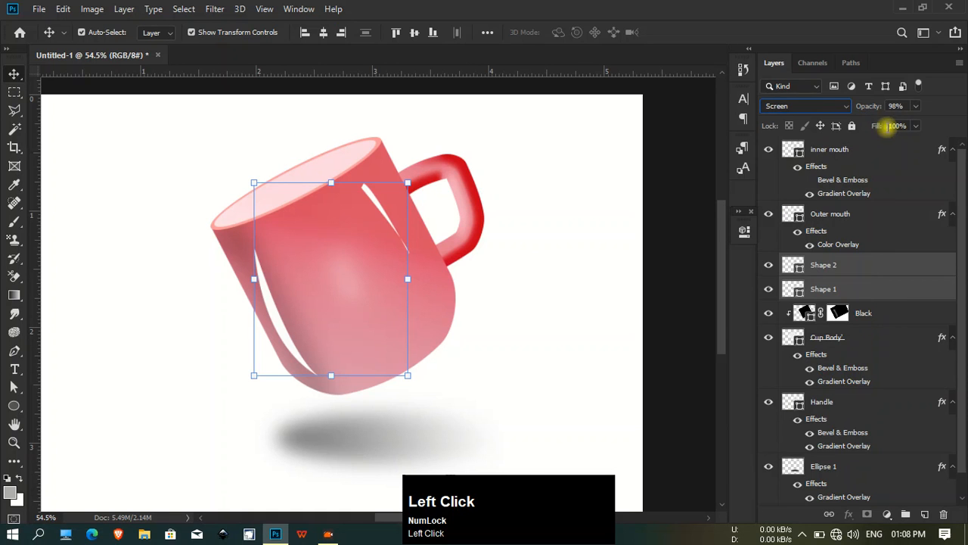
- Set the opacity of the Shape 1 and Shape 2 highlights to 32% and deselect them
{"action": "left_click", "coordinate": [916, 107]}
{"action": "left_click_drag", "start_coordinate": [878, 125], "coordinate": [874, 126]}
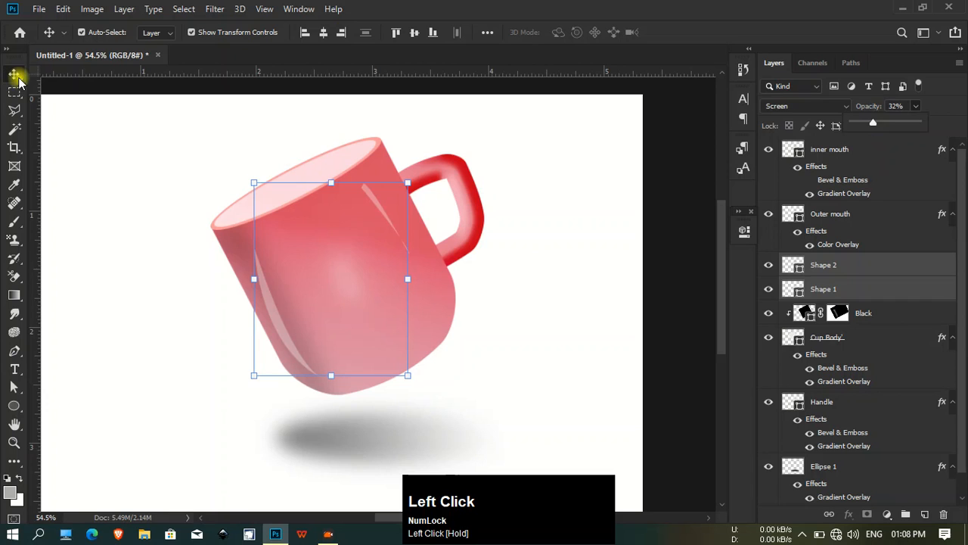
{"action": "left_click", "coordinate": [320, 242]}
{"action": "scroll", "coordinate": [431, 257], "scroll_direction": "down", "scroll_amount": 2}
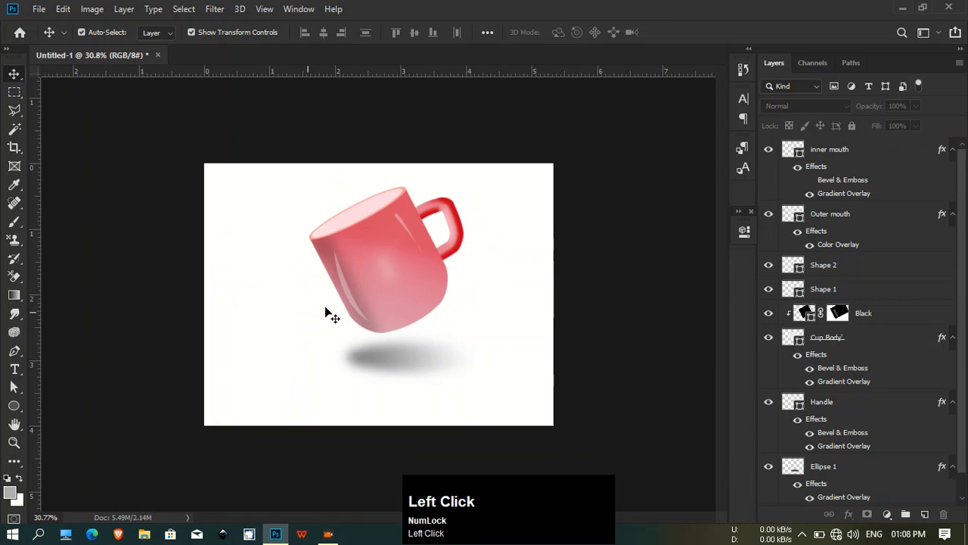
- Enlarge the Shape 1 highlight to about 139% width and 120% height so it spans more of the cup's left side
{"action": "scroll", "coordinate": [333, 290], "scroll_direction": "up", "scroll_amount": 4}
{"action": "left_click", "coordinate": [330, 290]}
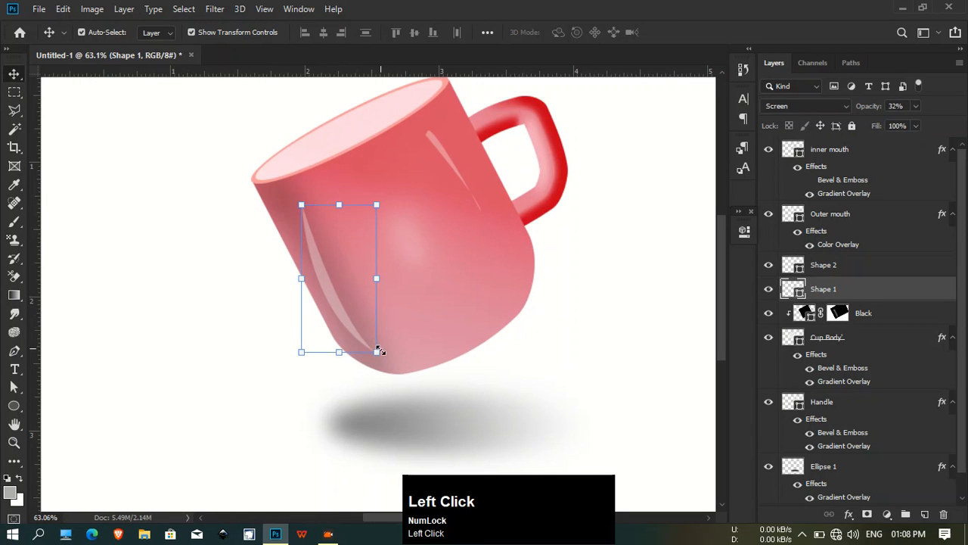
{"action": "left_click_drag", "start_coordinate": [377, 352], "coordinate": [393, 365]}
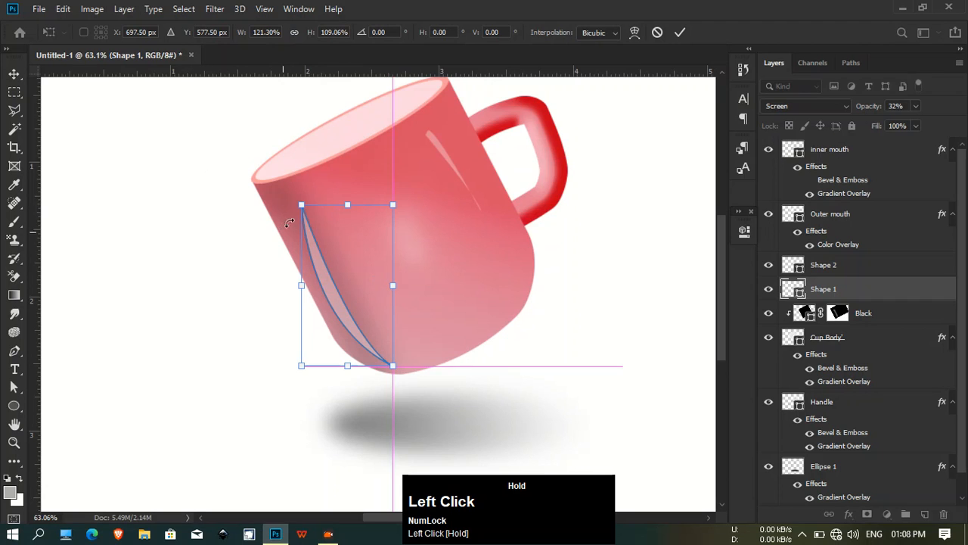
{"action": "left_click_drag", "start_coordinate": [301, 204], "coordinate": [287, 189]}
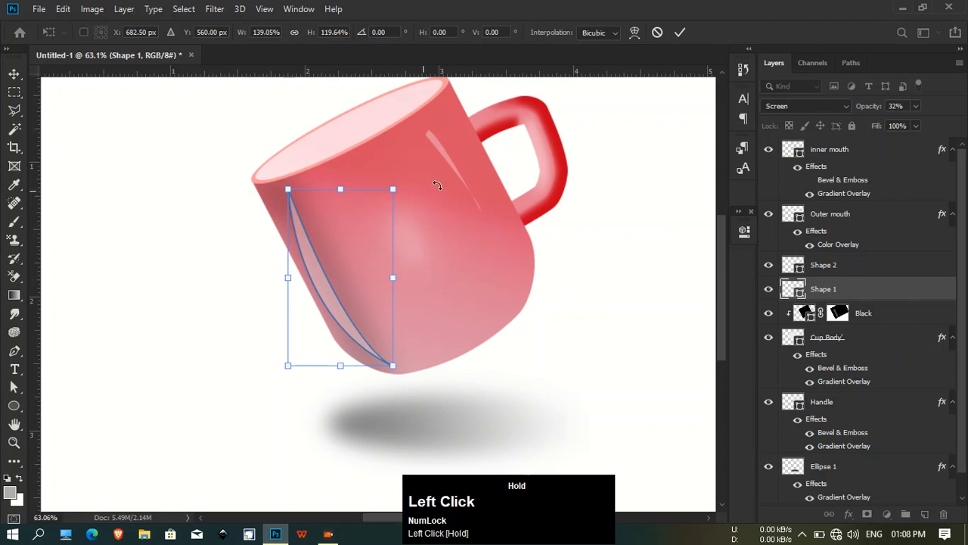
{"action": "left_click", "coordinate": [679, 30]}
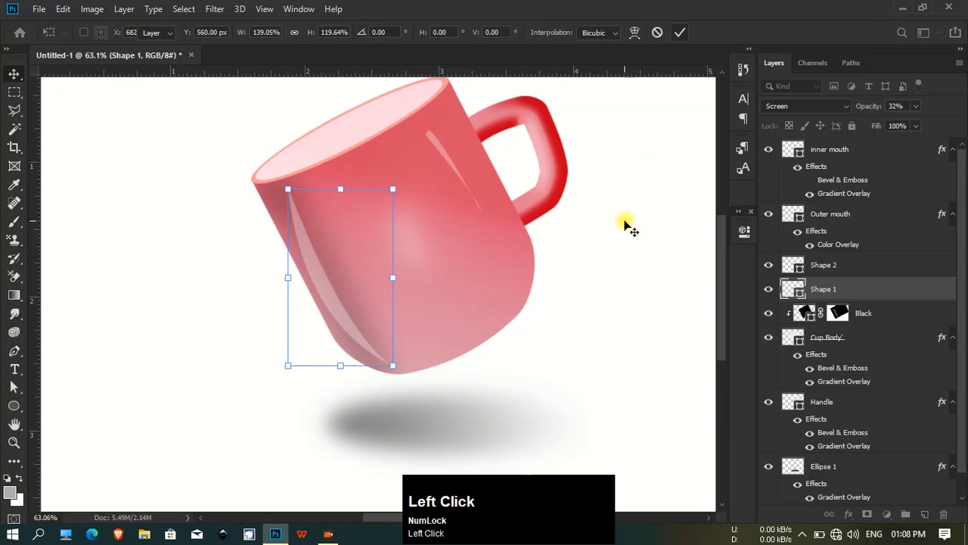
{"action": "scroll", "coordinate": [331, 296], "scroll_direction": "down", "scroll_amount": 2}
{"action": "scroll", "coordinate": [350, 343], "scroll_direction": "down", "scroll_amount": 1, "text": "alt"}
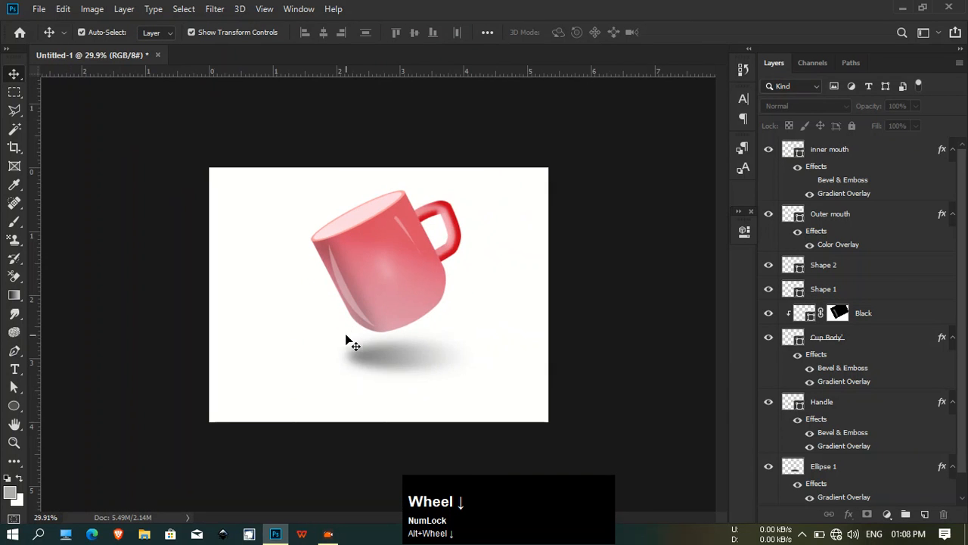
- Select all the cup and shadow layers and move them together slightly left on the canvas
{"action": "left_click", "coordinate": [557, 311]}
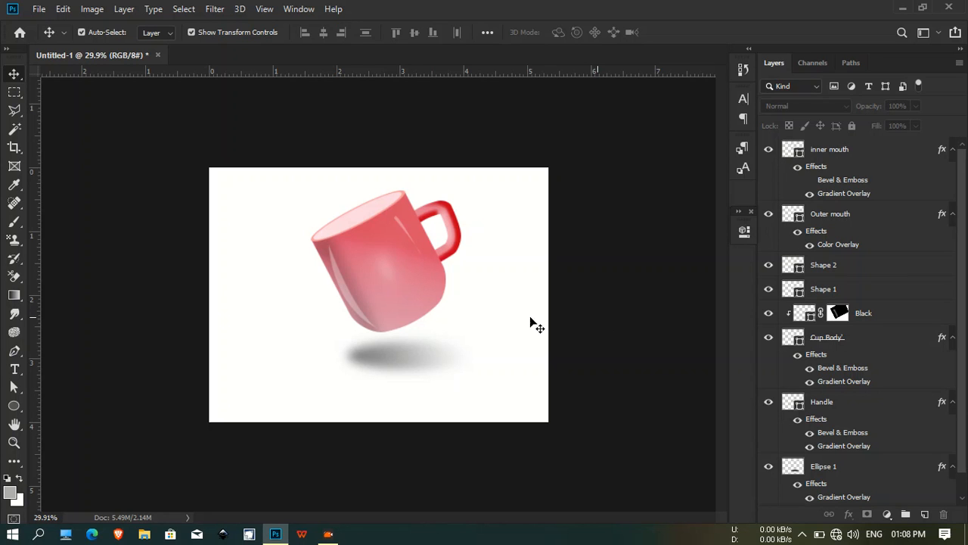
{"action": "left_click_drag", "start_coordinate": [281, 180], "coordinate": [367, 267]}
{"action": "left_click", "coordinate": [586, 270]}
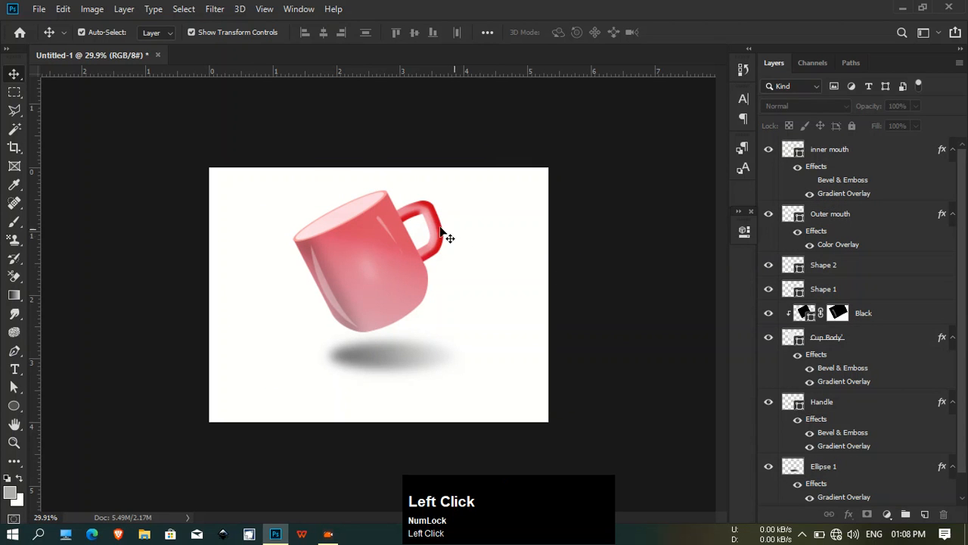
- Set the Bevel & Emboss size of the Handle layer to 109 px, apply the style and deselect the layer
{"action": "left_click", "coordinate": [445, 235]}
{"action": "right_click", "coordinate": [864, 401]}
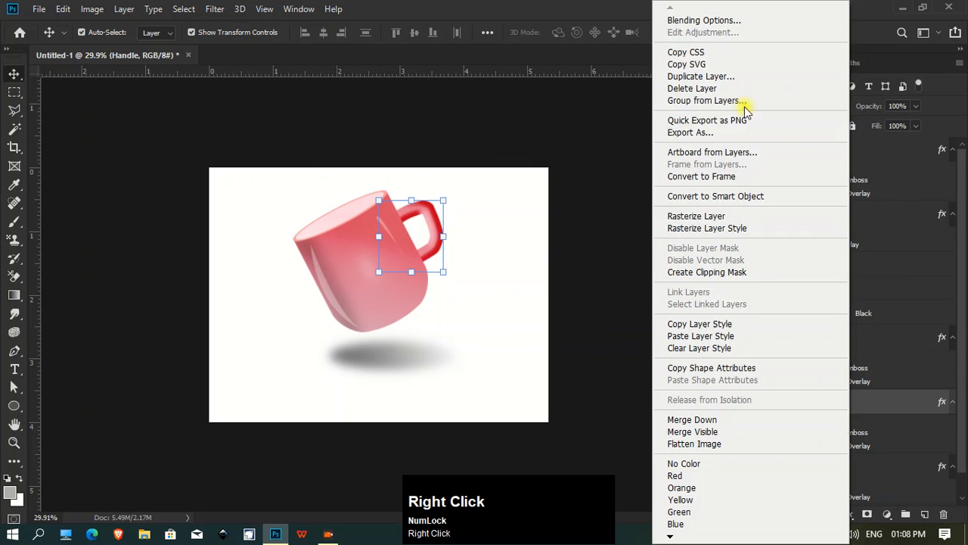
{"action": "left_click", "coordinate": [704, 21]}
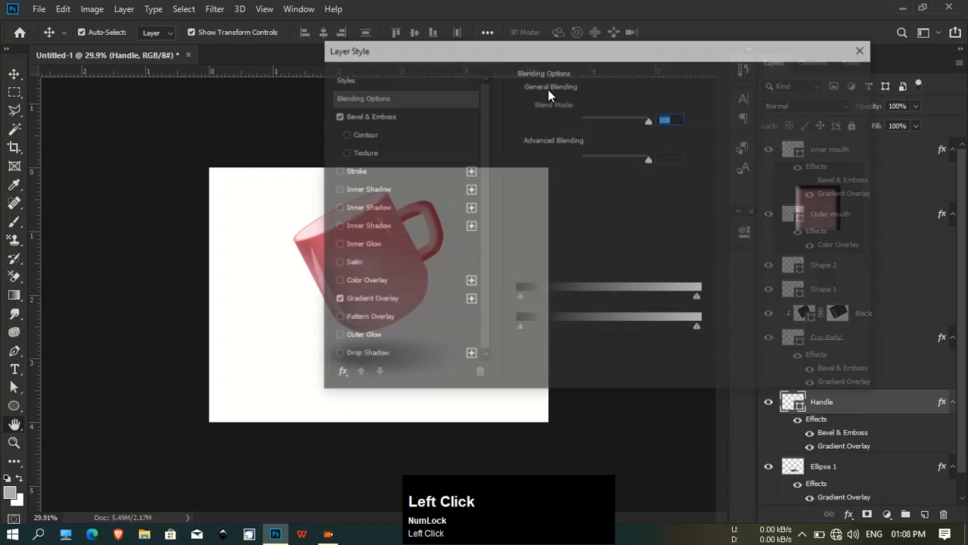
{"action": "left_click_drag", "start_coordinate": [564, 50], "coordinate": [724, 49]}
{"action": "left_click", "coordinate": [631, 112]}
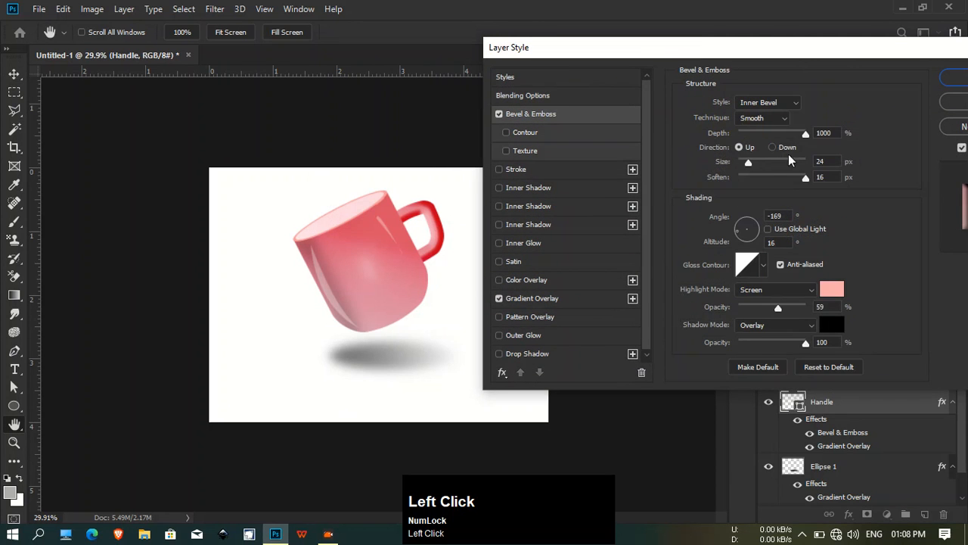
{"action": "left_click_drag", "start_coordinate": [752, 162], "coordinate": [771, 162]}
{"action": "left_click_drag", "start_coordinate": [783, 57], "coordinate": [720, 62]}
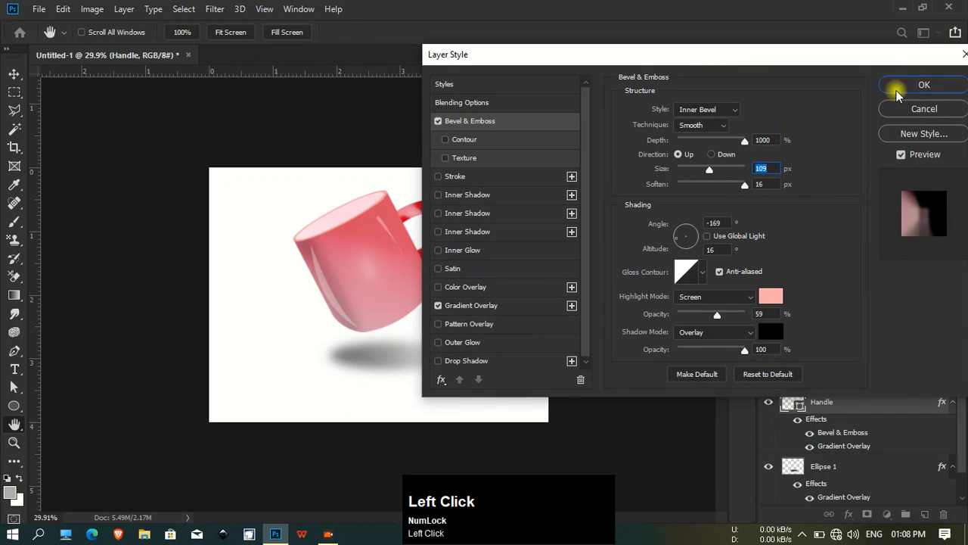
{"action": "left_click", "coordinate": [897, 89]}
{"action": "left_click", "coordinate": [620, 315]}
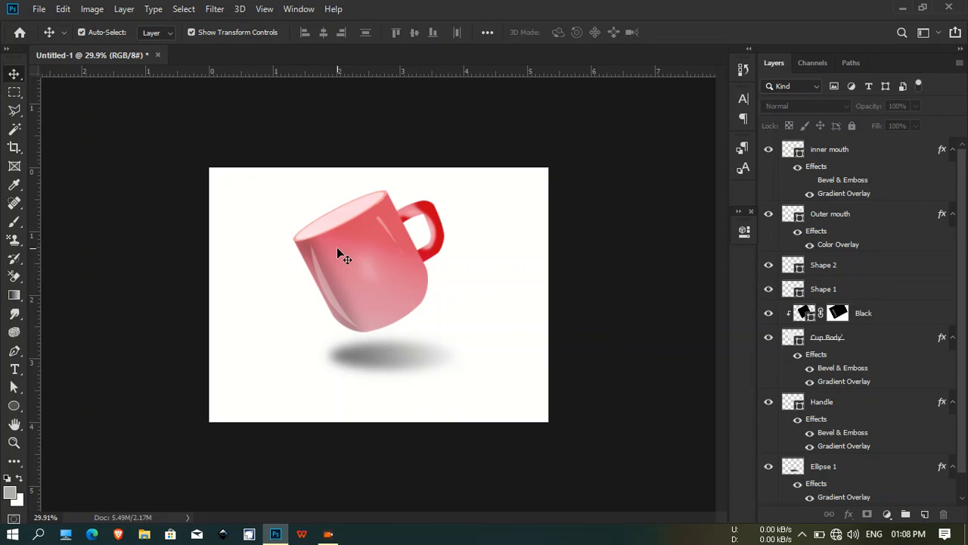
- Draw a rectangle of about 1598 by 555 px across the lower part of the canvas and fill it with light grey
{"action": "right_click", "coordinate": [14, 407]}
{"action": "left_click", "coordinate": [58, 407]}
{"action": "left_click_drag", "start_coordinate": [211, 304], "coordinate": [549, 421]}
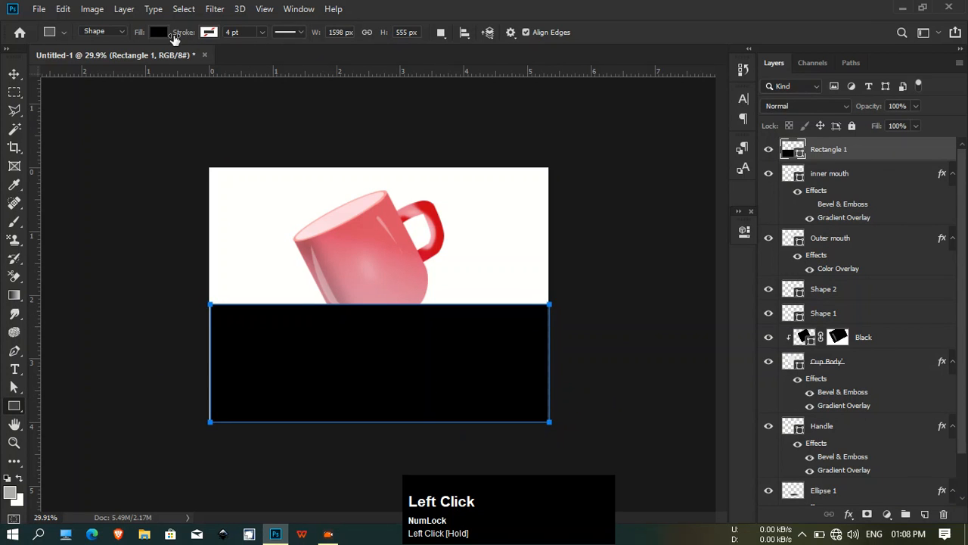
{"action": "left_click", "coordinate": [164, 33]}
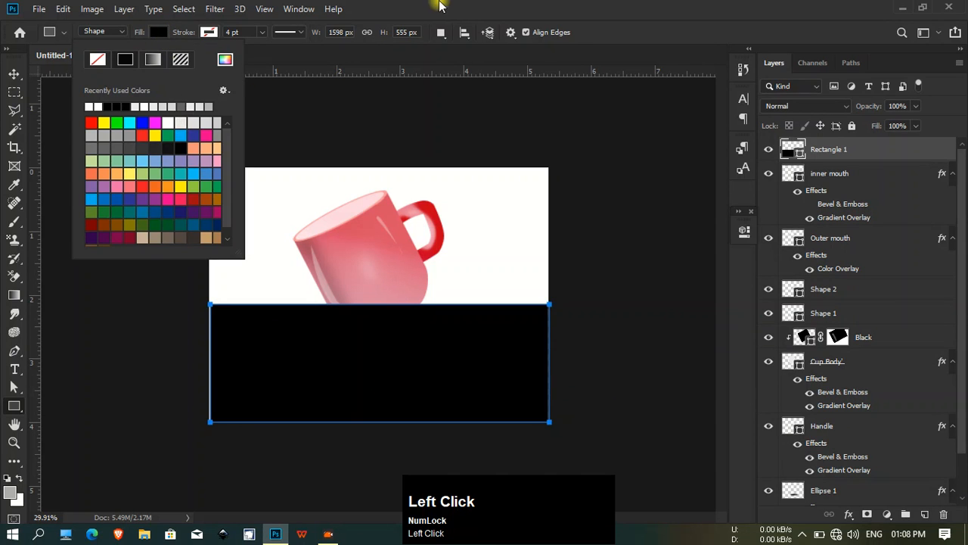
{"action": "left_click", "coordinate": [383, 6]}
- Move the Rectangle 1 layer below the Ellipse 1 shadow, just above the Background, and deselect it
{"action": "left_click_drag", "start_coordinate": [849, 149], "coordinate": [820, 464]}
{"action": "left_click", "coordinate": [14, 73]}
{"action": "left_click", "coordinate": [431, 326]}
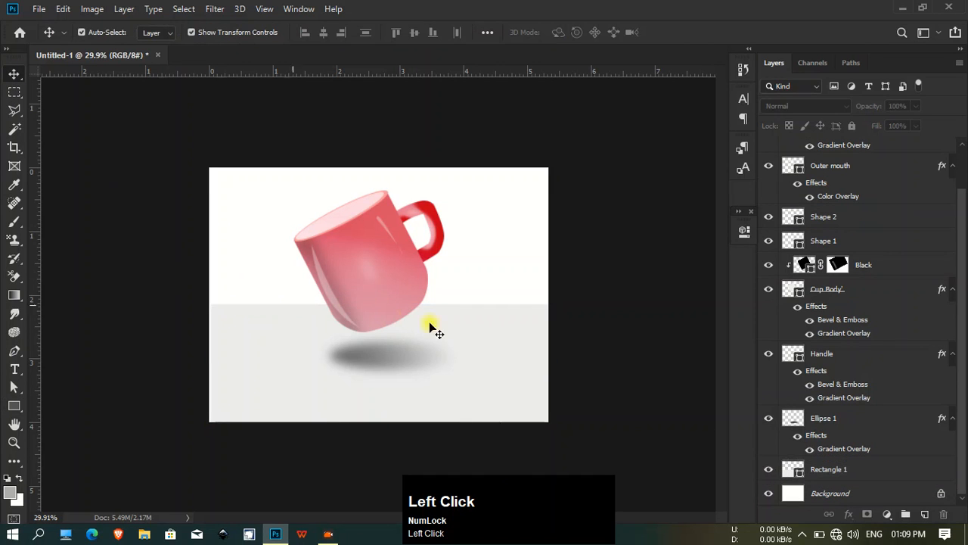